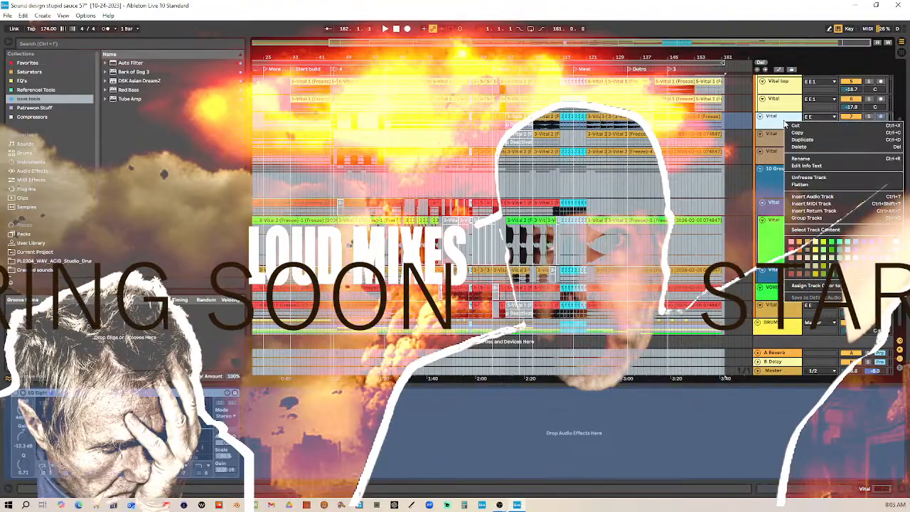
# Flatten the frozen Vital track number 7 into audio
pyautogui.click(808, 185)
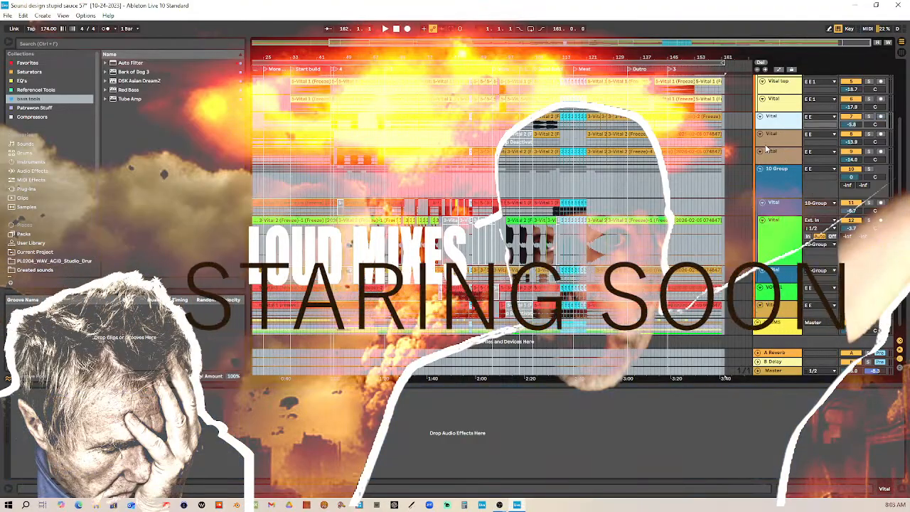
pyautogui.scroll(-1, 783, 152)
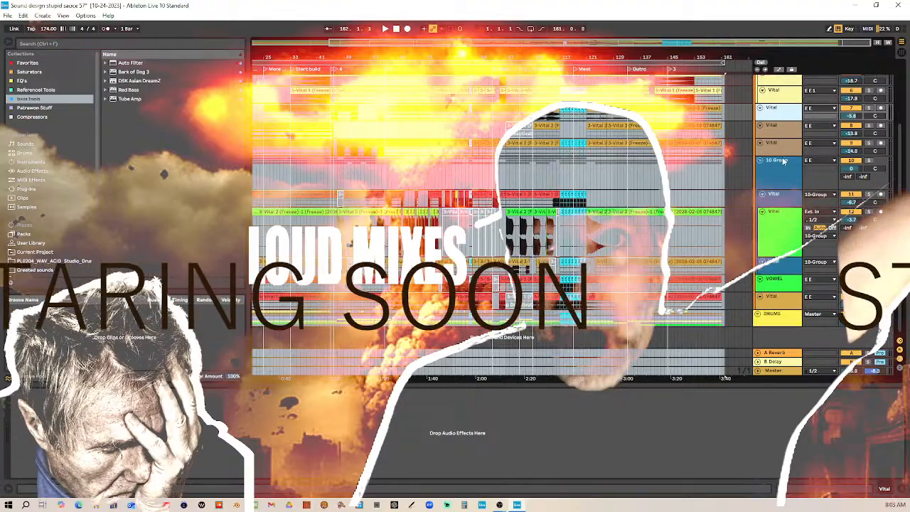
# Examine the device chains on the 10 Group, its Vital tracks, the VOWEL track and the Vital track below it
pyautogui.click(780, 173)
pyautogui.click(783, 205)
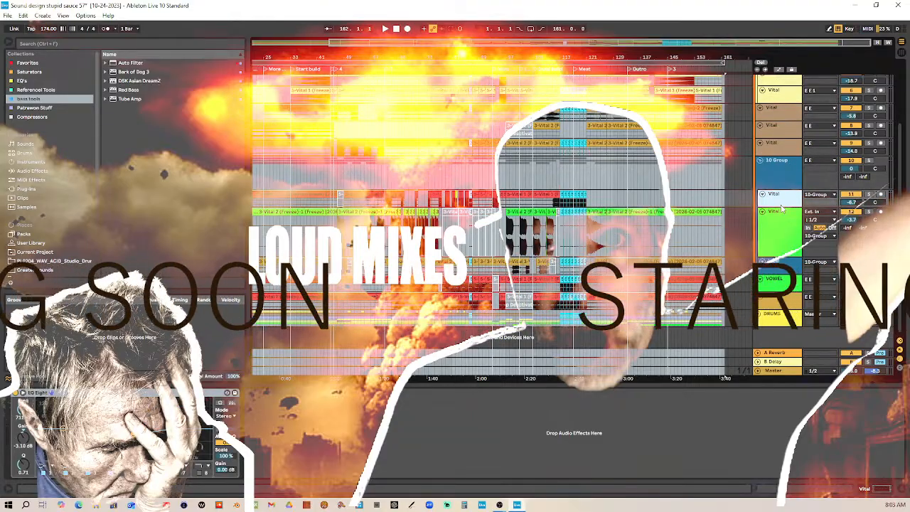
pyautogui.click(783, 229)
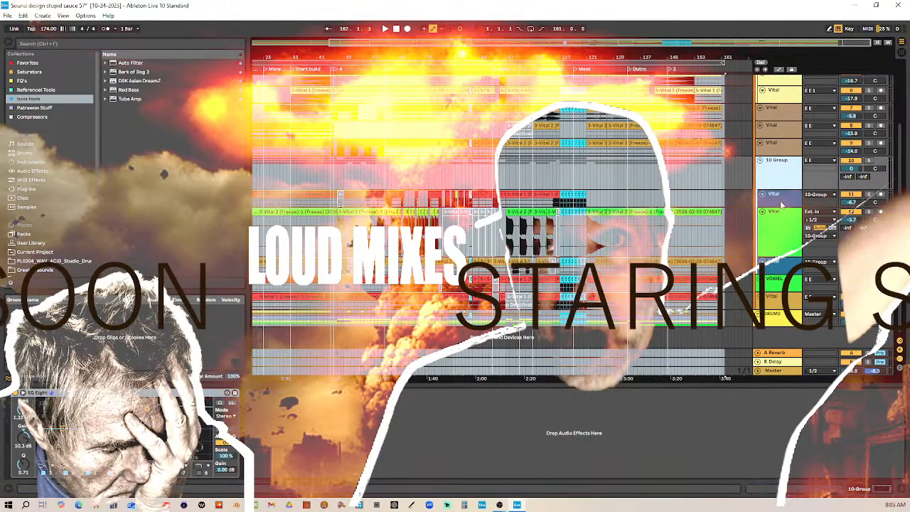
pyautogui.click(782, 199)
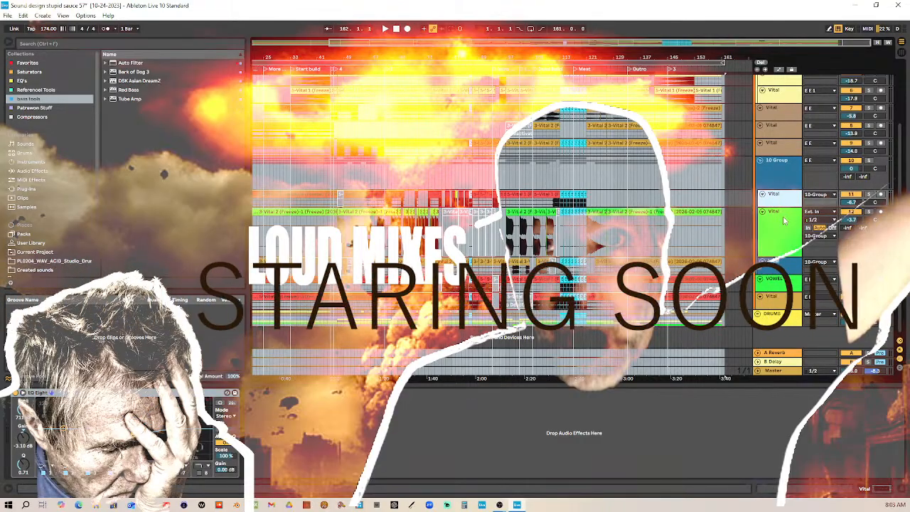
pyautogui.click(784, 220)
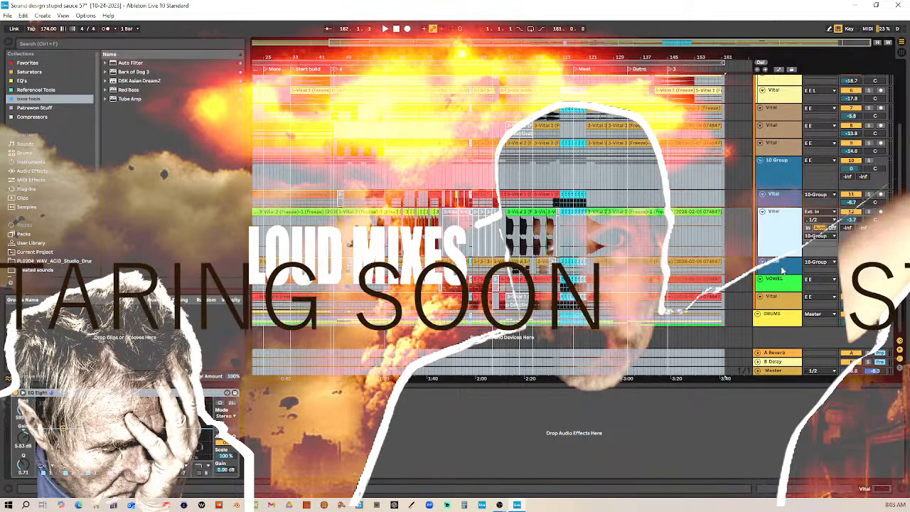
pyautogui.click(783, 272)
pyautogui.click(784, 283)
pyautogui.click(784, 300)
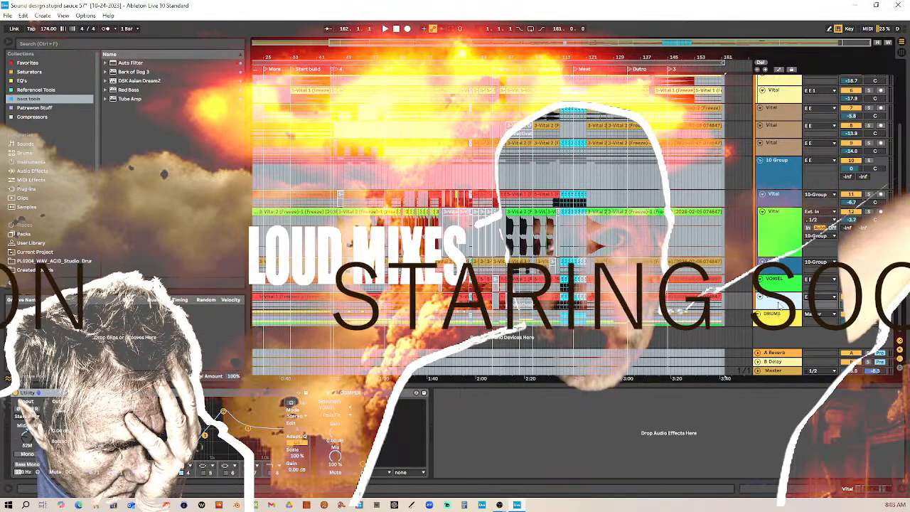
pyautogui.click(787, 269)
pyautogui.click(780, 284)
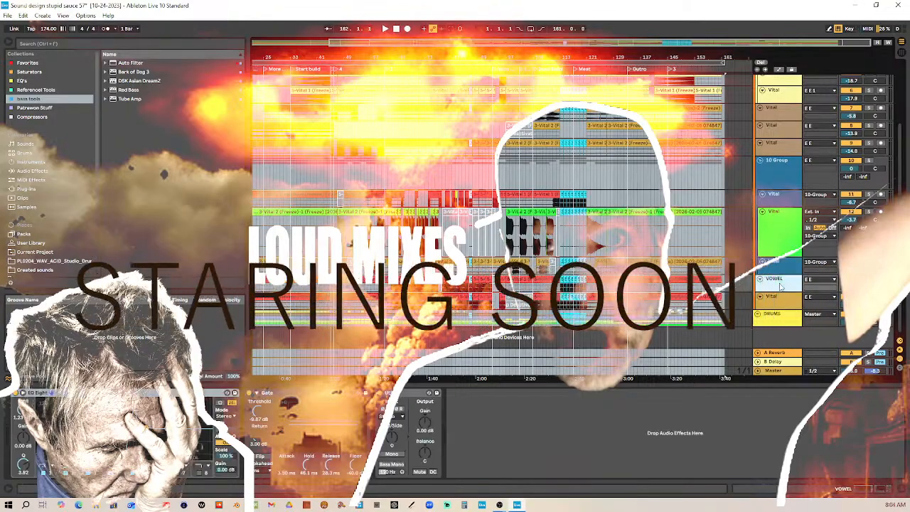
pyautogui.click(782, 205)
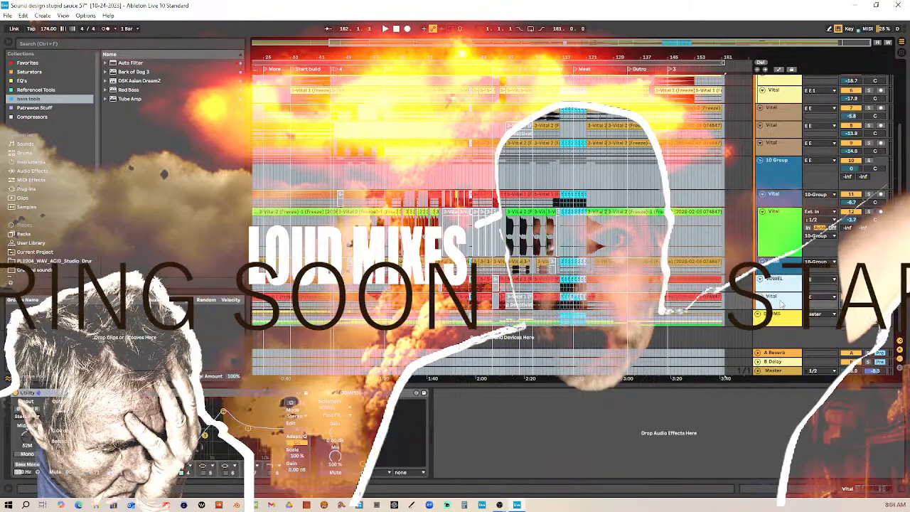
pyautogui.click(777, 203)
pyautogui.click(782, 208)
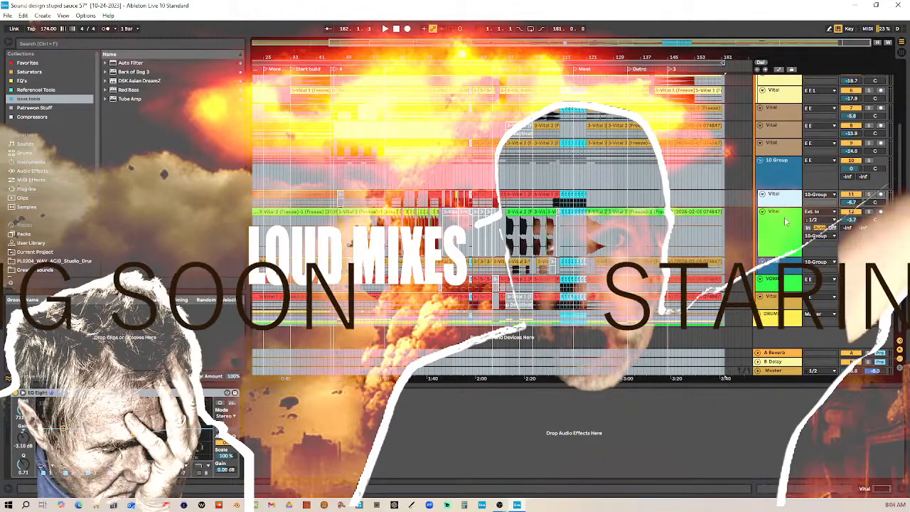
pyautogui.click(783, 282)
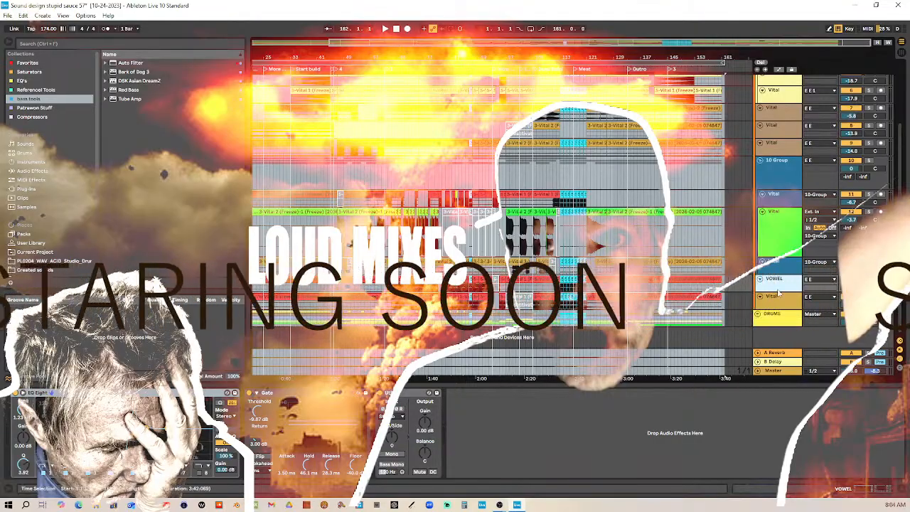
pyautogui.click(774, 224)
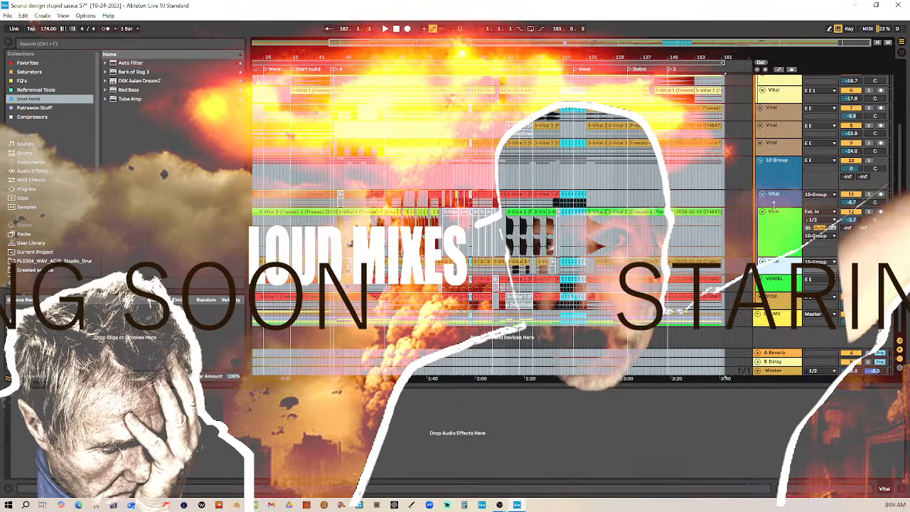
pyautogui.click(762, 196)
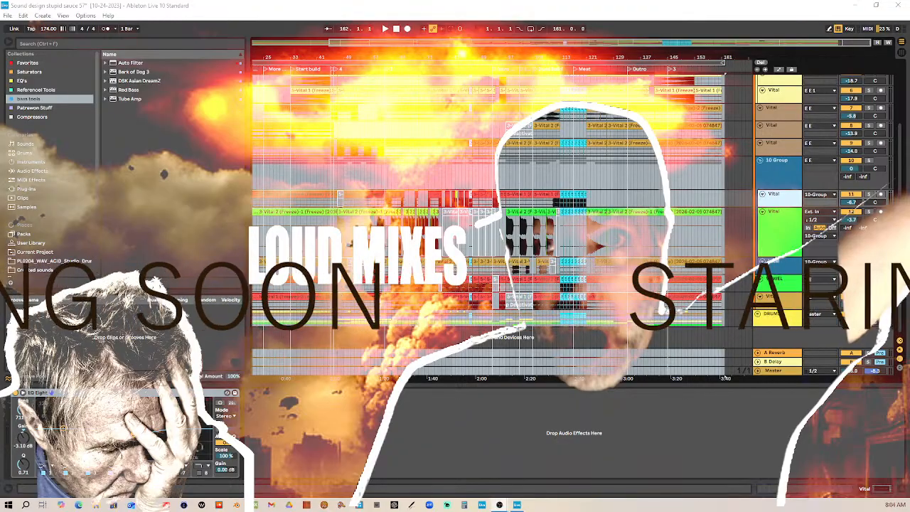
pyautogui.click(781, 187)
pyautogui.click(782, 201)
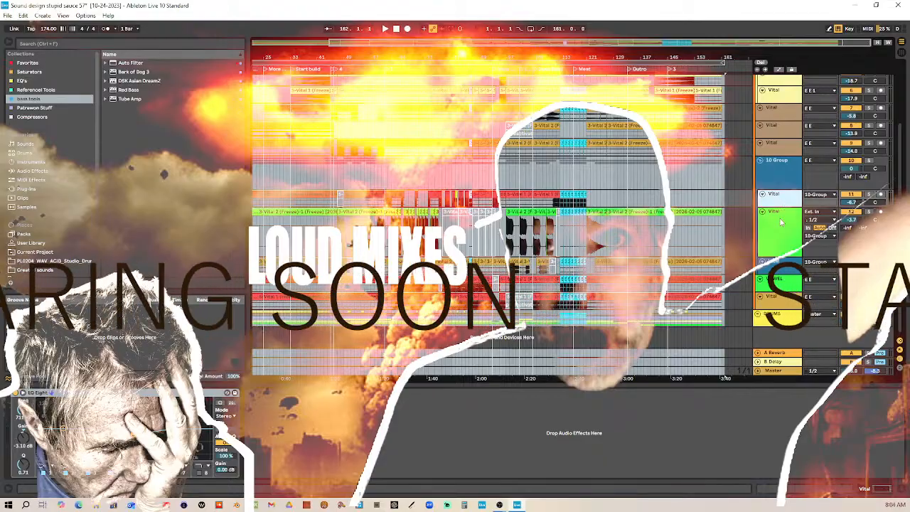
# Freeze Vital tracks 11 and 12 inside the 10 Group together, and flatten both into audio
pyautogui.click(781, 223)
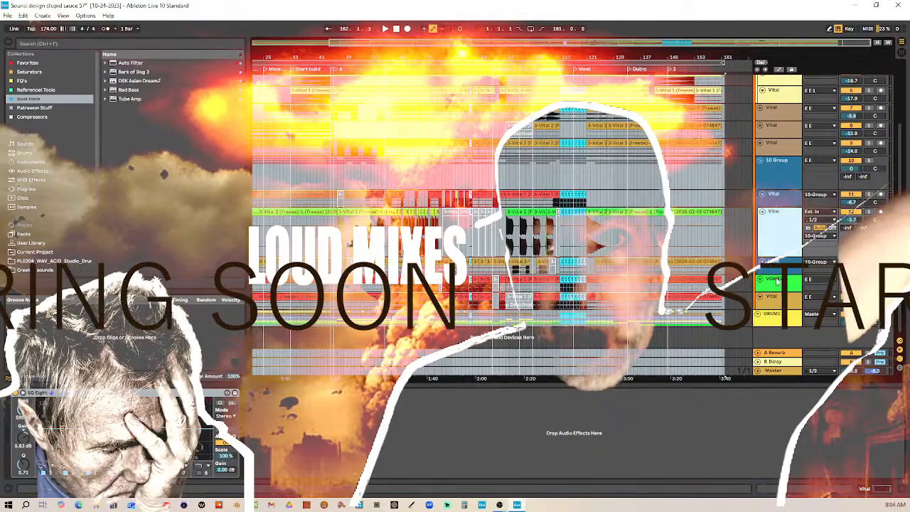
pyautogui.keyDown('shift'); pyautogui.click(782, 203); pyautogui.keyUp('shift')
pyautogui.rightClick(782, 203)
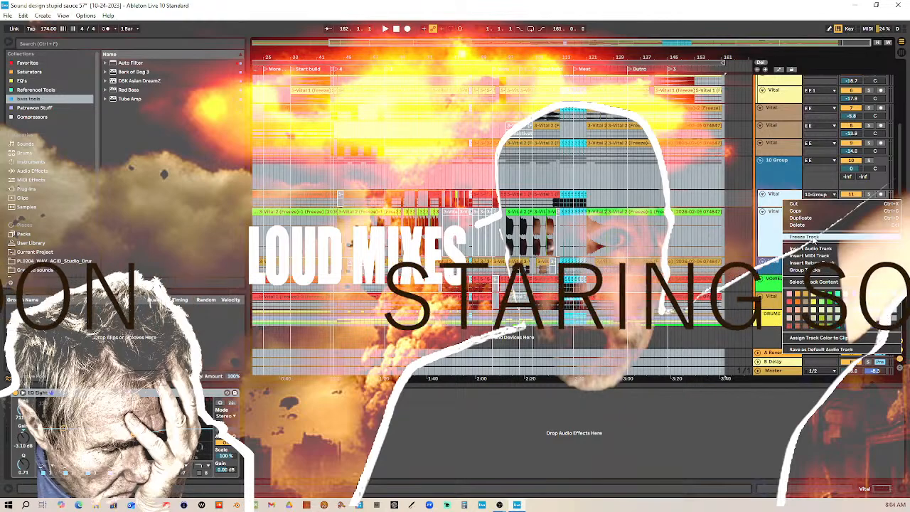
pyautogui.click(811, 236)
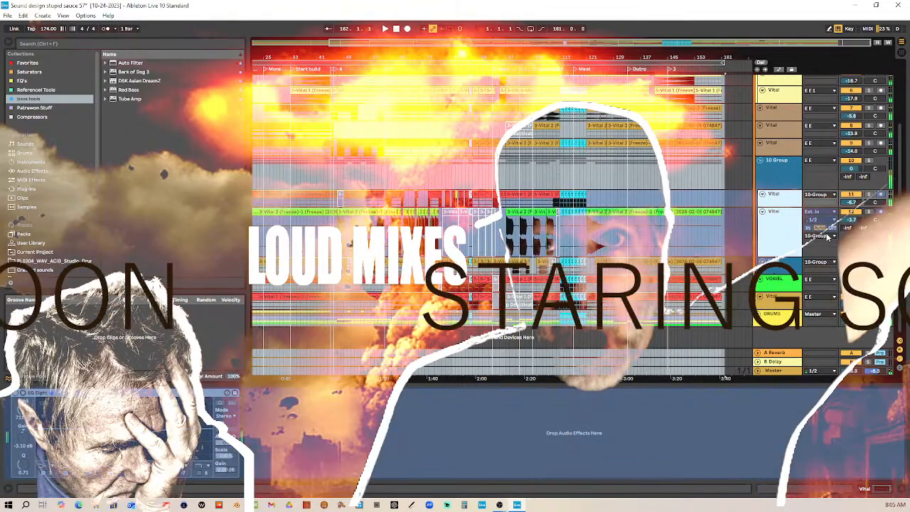
pyautogui.rightClick(784, 197)
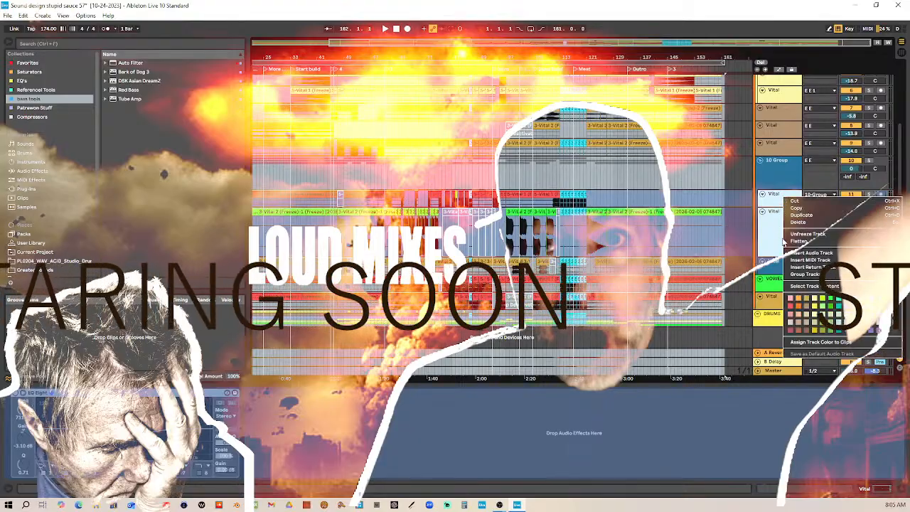
pyautogui.click(802, 241)
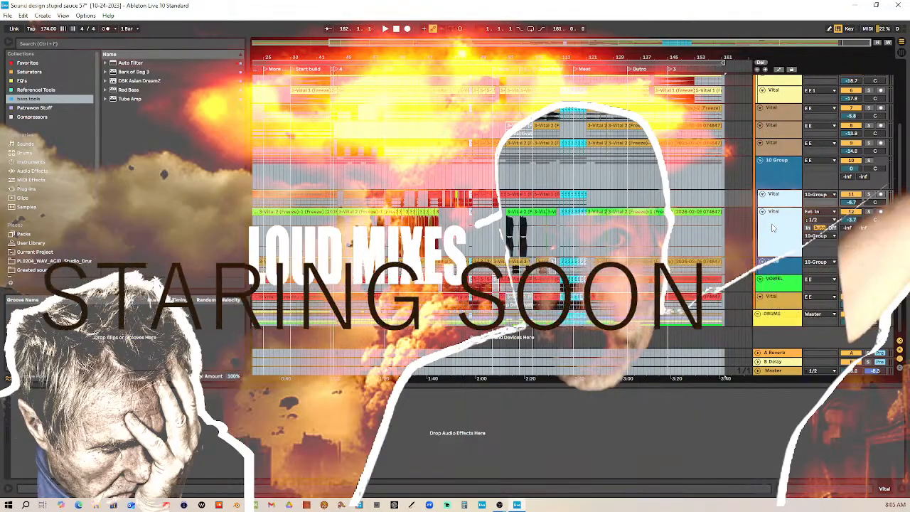
# Check the devices on Vital track 13, the VOWEL track and Vital track 15
pyautogui.click(779, 270)
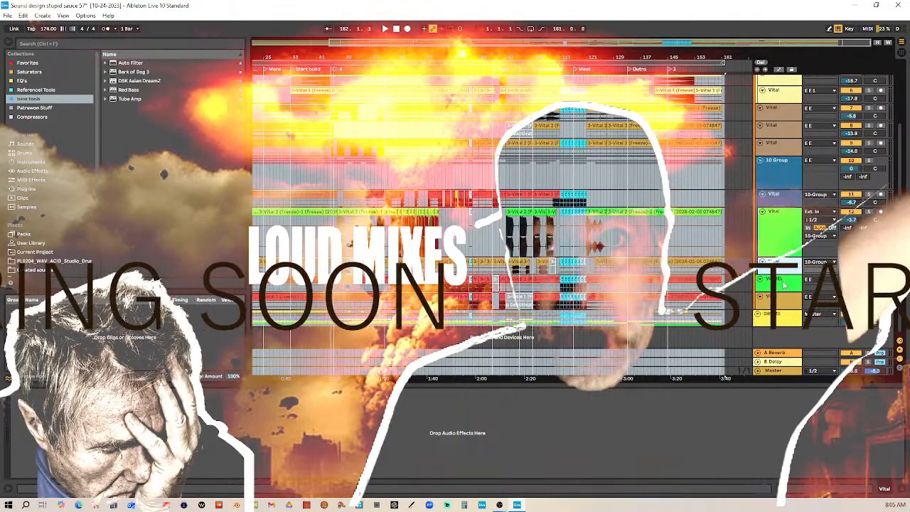
pyautogui.click(782, 281)
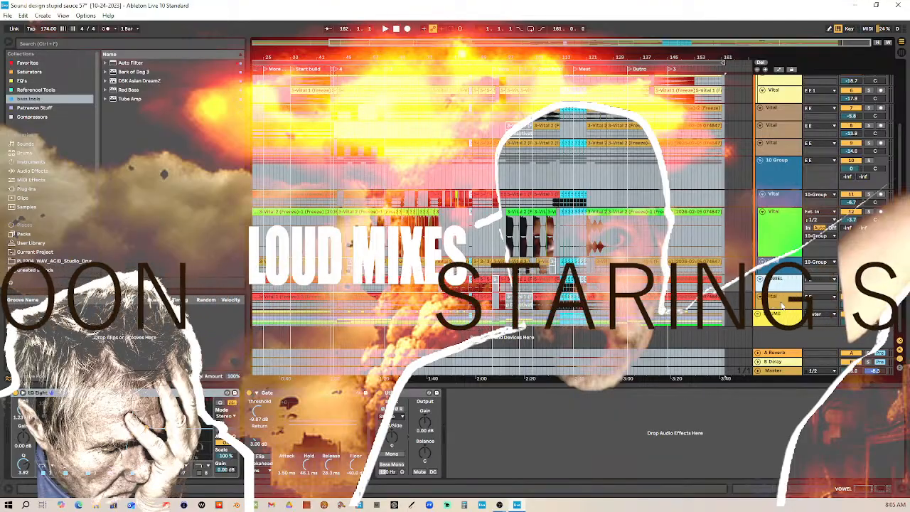
pyautogui.click(783, 306)
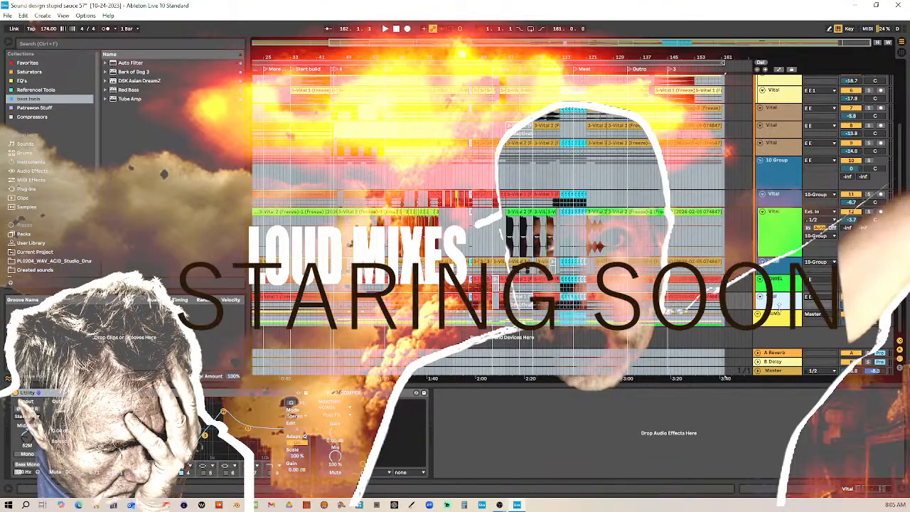
pyautogui.rightClick(774, 305)
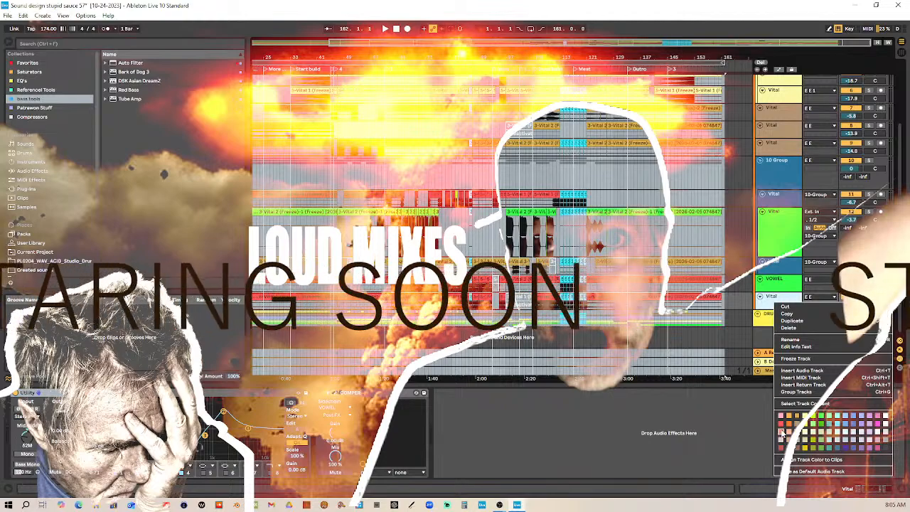
pyautogui.click(769, 307)
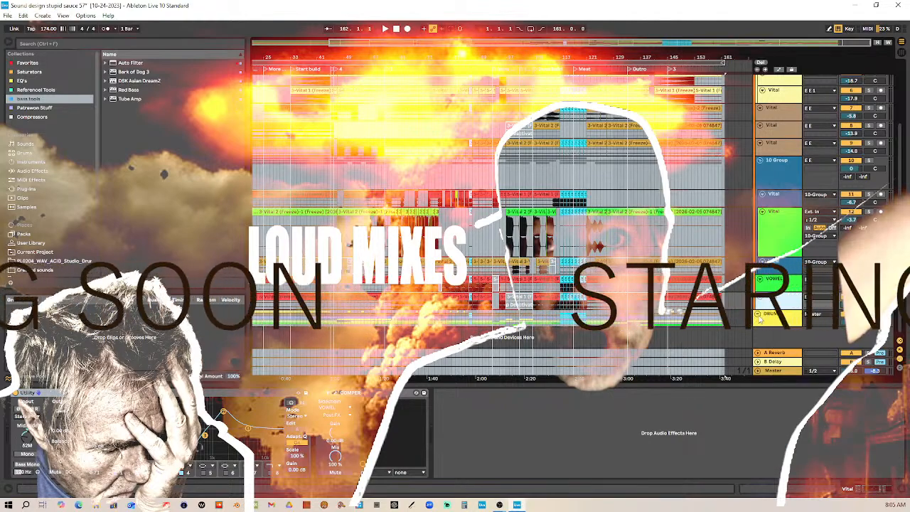
# Unfold the DRUMS group and inspect the devices on its curtis drums, break, TRIGGER and Untitled tracks, then recheck the VOWEL track
pyautogui.click(758, 314)
pyautogui.scroll(-3, 758, 319)
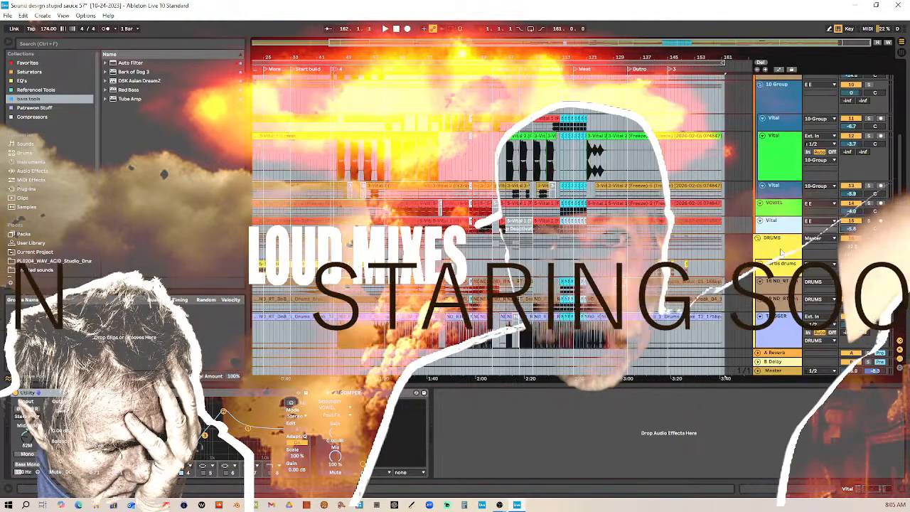
pyautogui.click(781, 267)
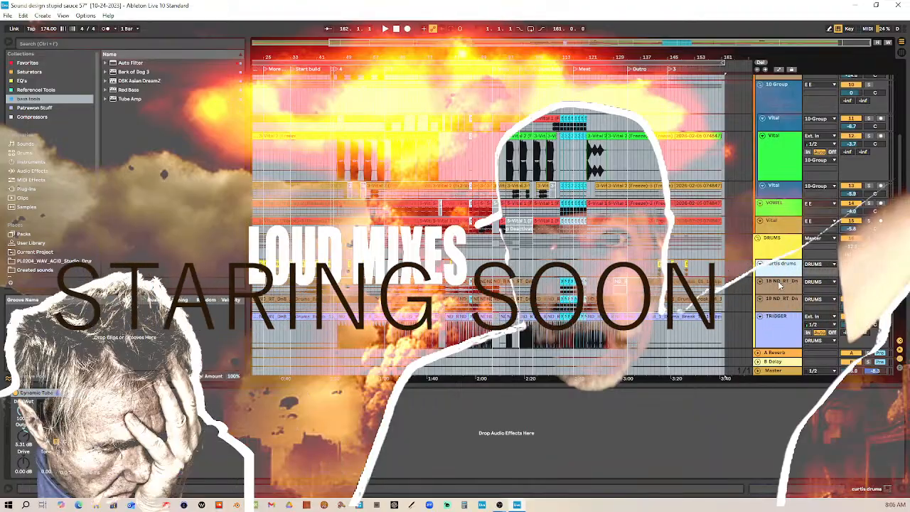
pyautogui.click(783, 299)
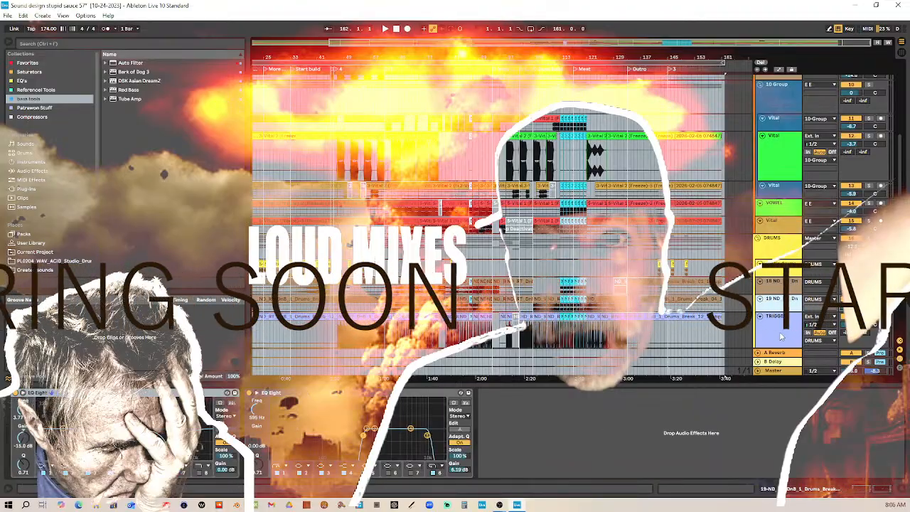
pyautogui.click(780, 333)
pyautogui.scroll(-2, 780, 334)
pyautogui.scroll(-3, 779, 334)
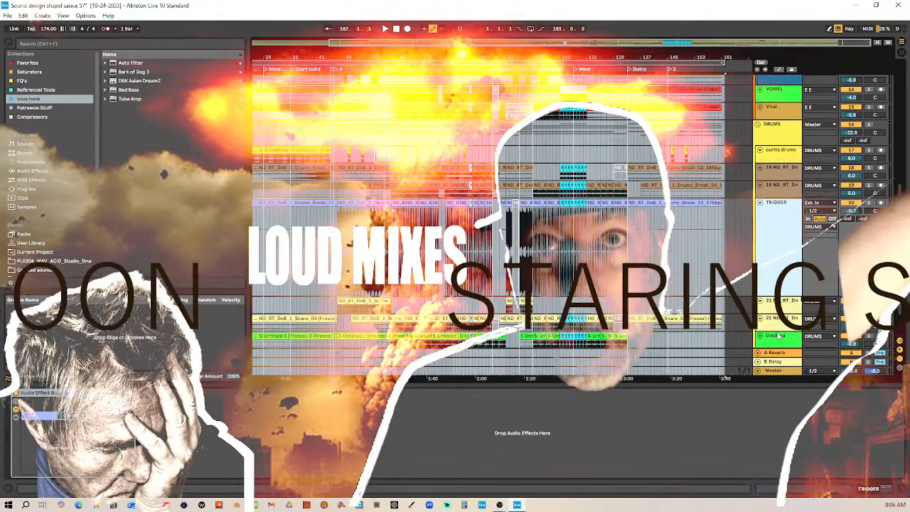
pyautogui.scroll(-2, 780, 313)
pyautogui.click(781, 299)
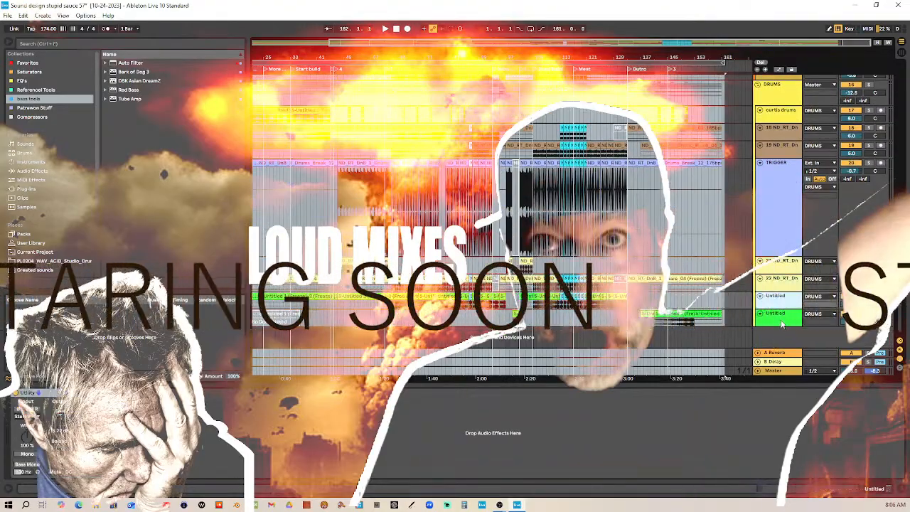
pyautogui.scroll(7, 781, 311)
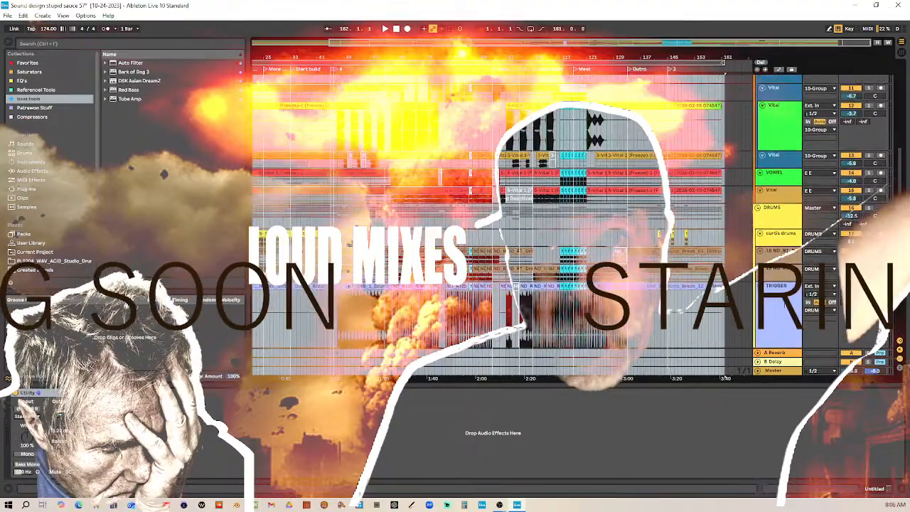
pyautogui.click(782, 203)
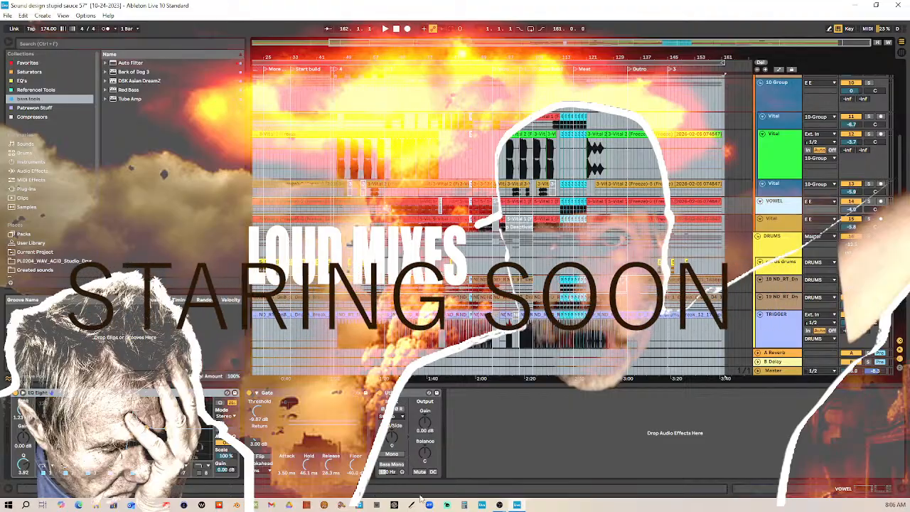
pyautogui.click(381, 337)
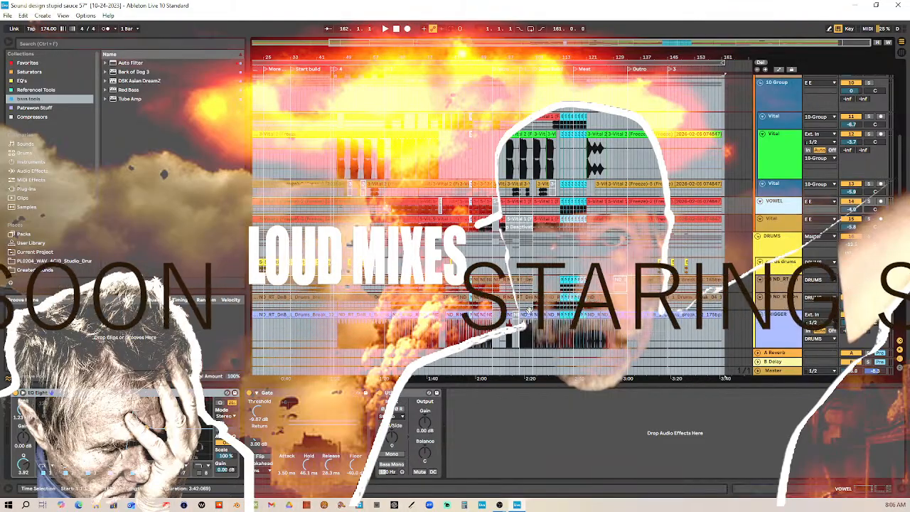
# Map MIDI controller CC 41 to the Master track's volume and leave MIDI mapping mode
pyautogui.click(867, 28)
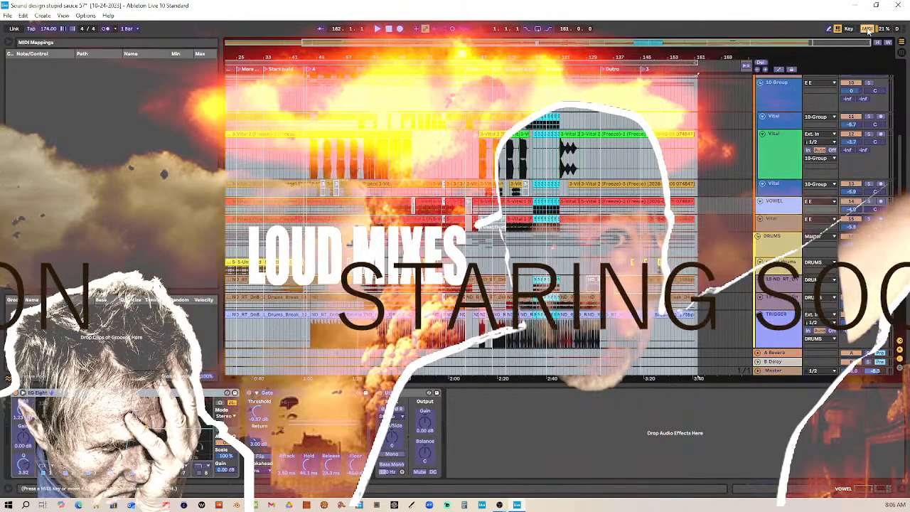
pyautogui.click(782, 370)
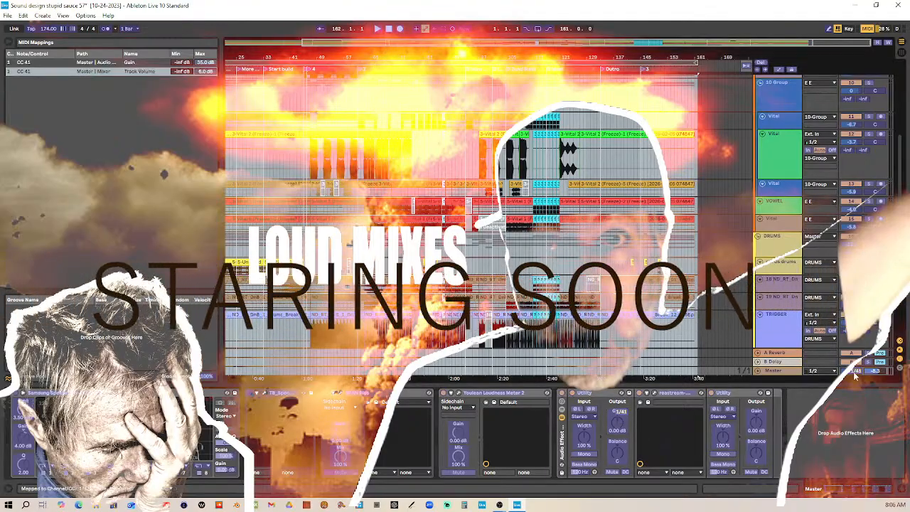
pyautogui.click(868, 30)
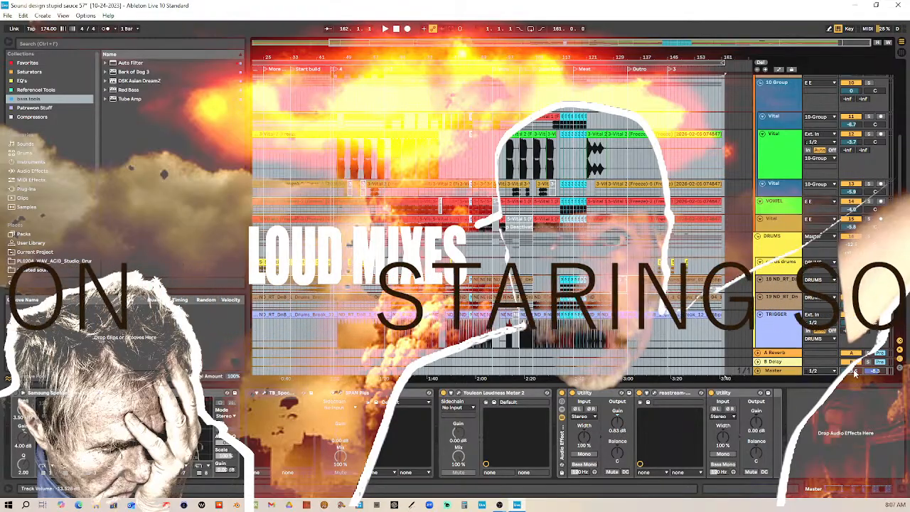
# Set the maximum of the CC 41 mapping for the Master rack's Gain to 6 dB and leave MIDI mapping mode
pyautogui.click(867, 29)
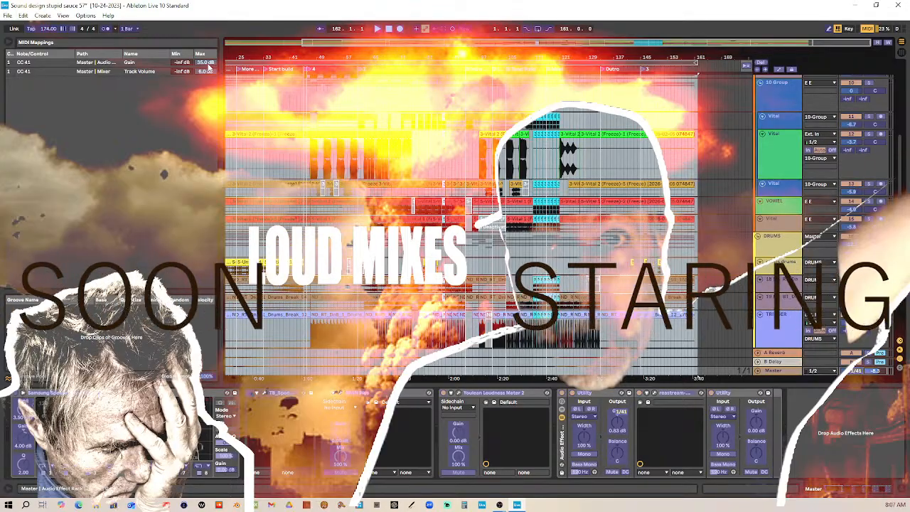
pyautogui.click(208, 64)
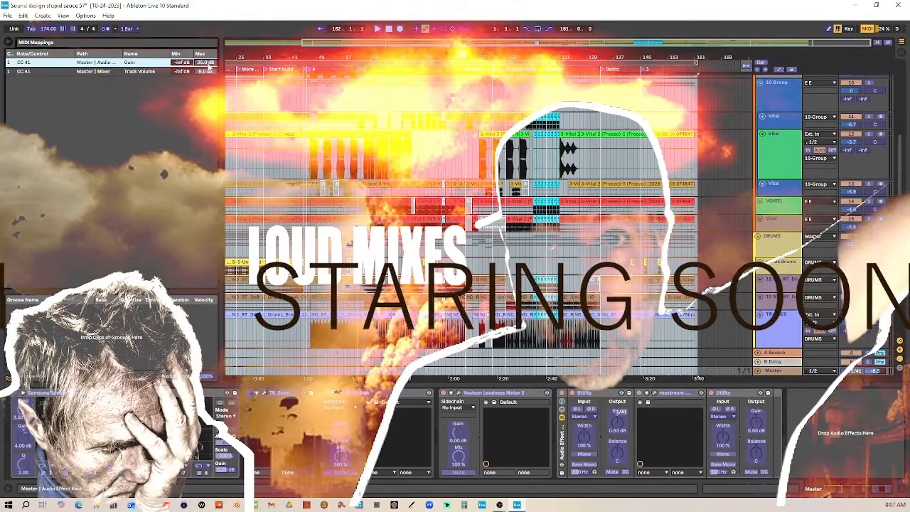
pyautogui.click(207, 73)
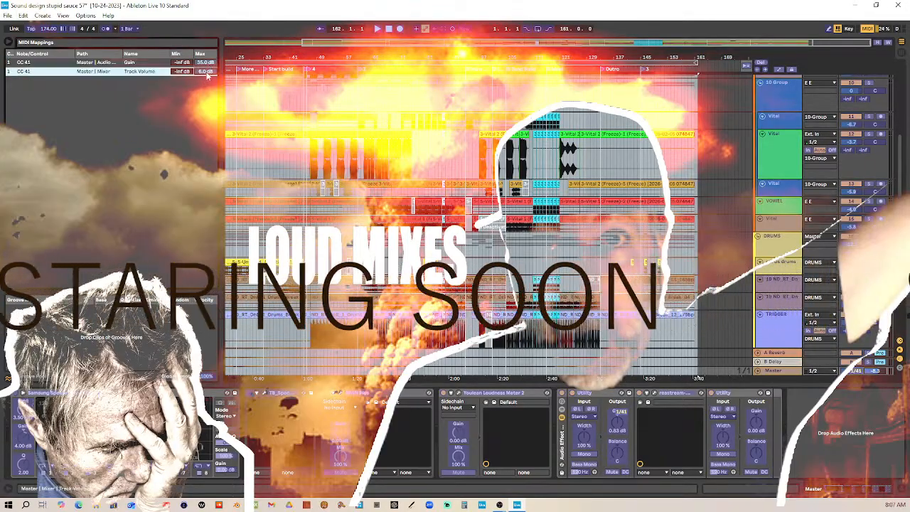
pyautogui.click(209, 64)
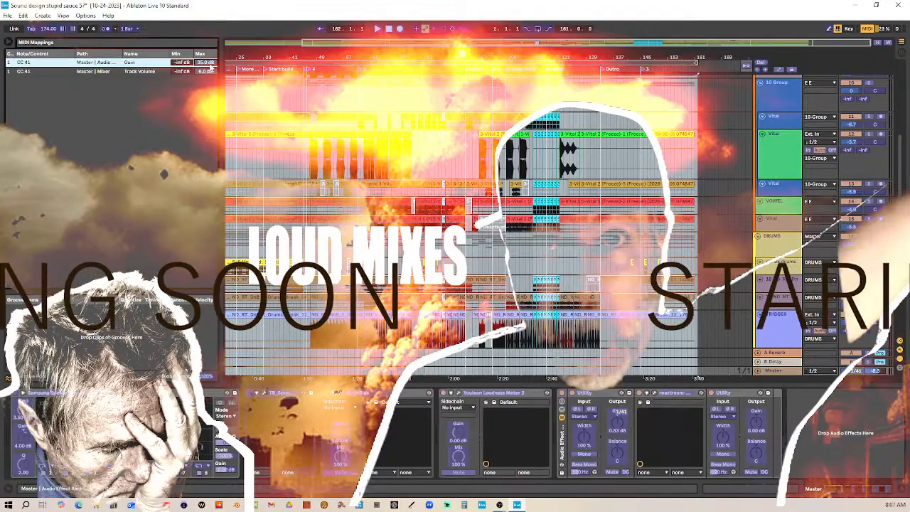
pyautogui.write('6')
pyautogui.press('Return')
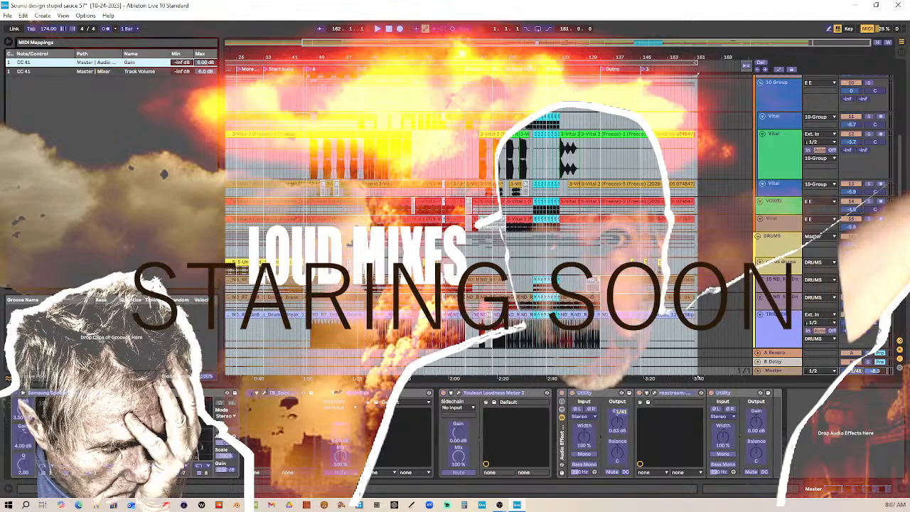
pyautogui.click(868, 29)
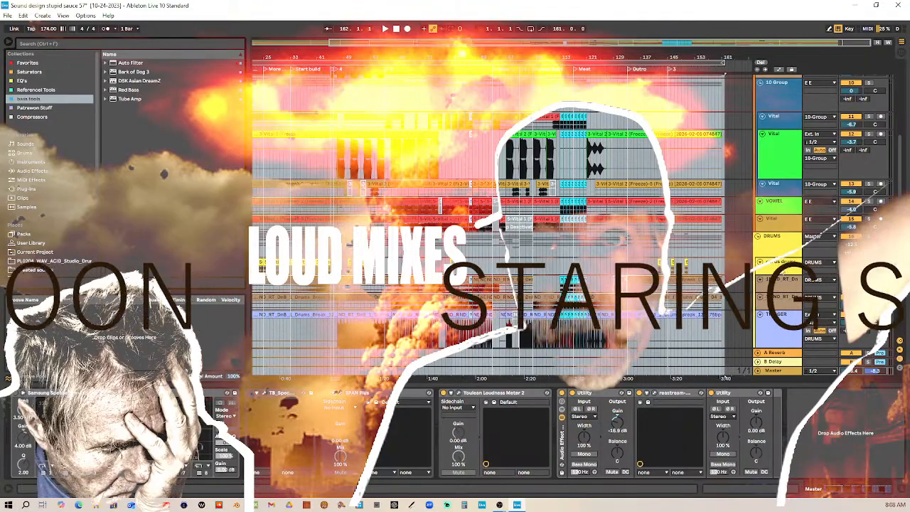
# Inspect the devices on drum break tracks 18 and 19 and on the curtis drums track
pyautogui.click(778, 280)
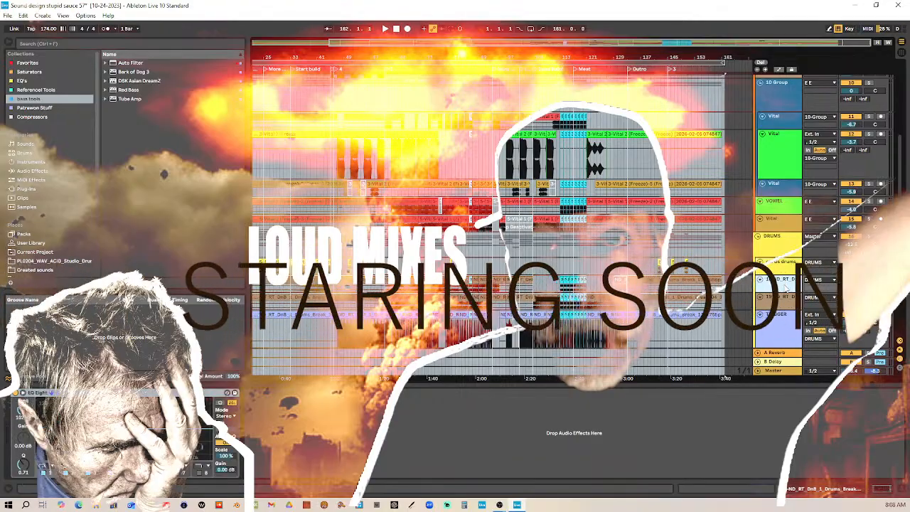
pyautogui.click(778, 300)
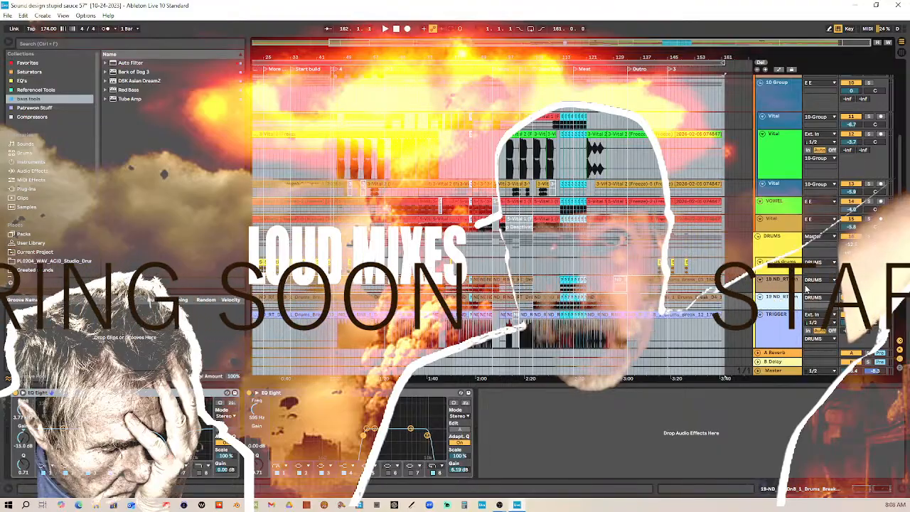
pyautogui.click(786, 262)
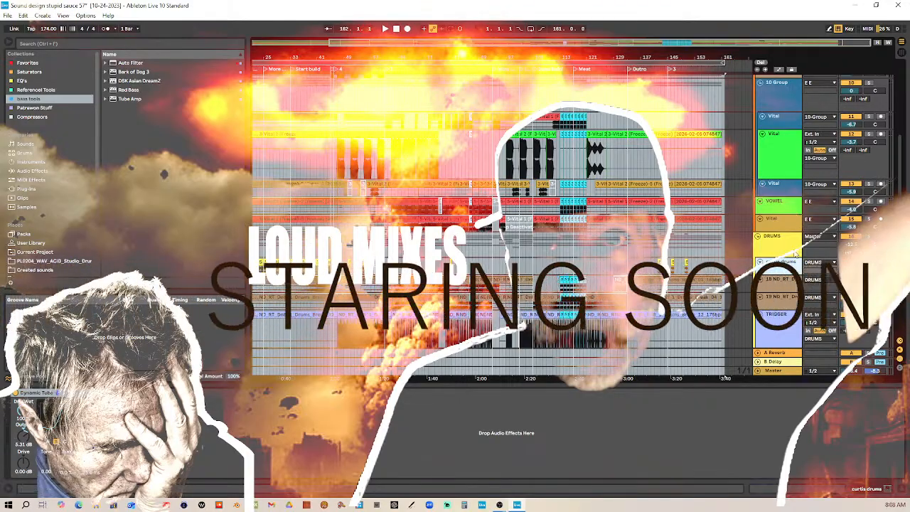
# Fold the E E and DRUMS groups in the arrangement
pyautogui.scroll(3, 789, 206)
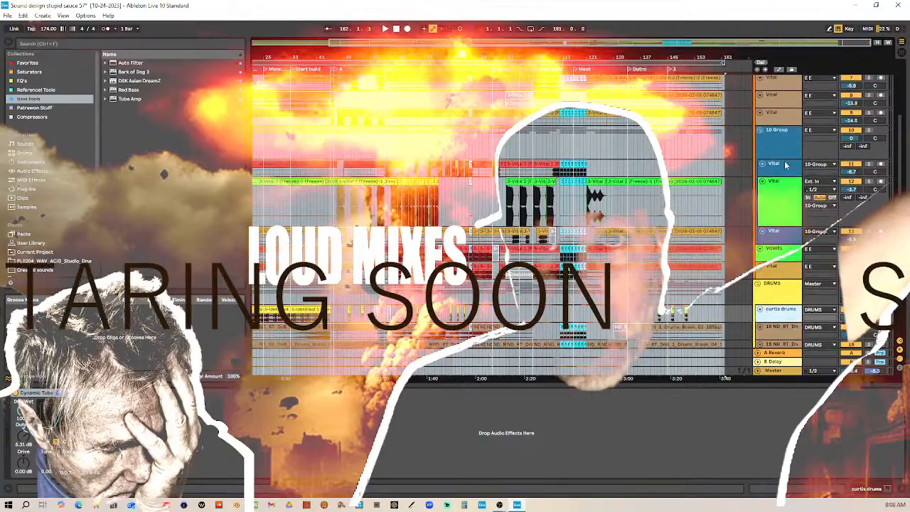
pyautogui.scroll(1, 769, 134)
pyautogui.scroll(7, 766, 128)
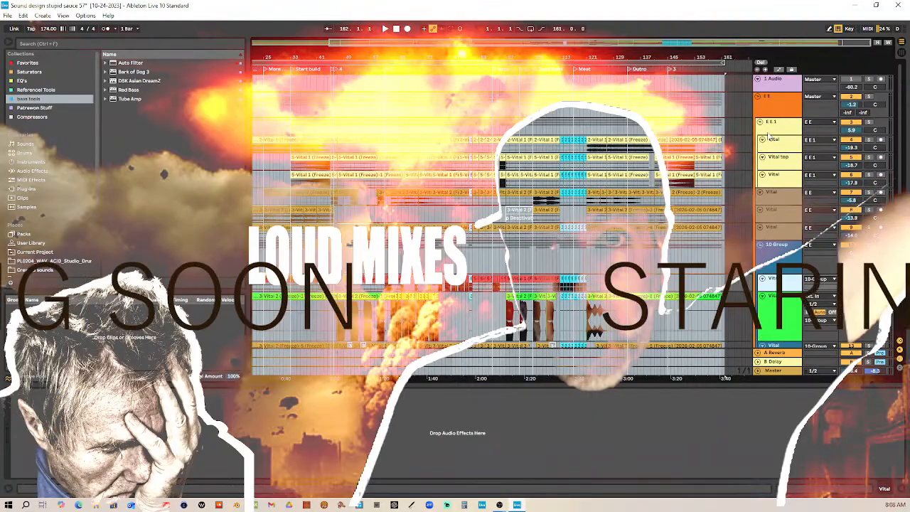
pyautogui.click(759, 97)
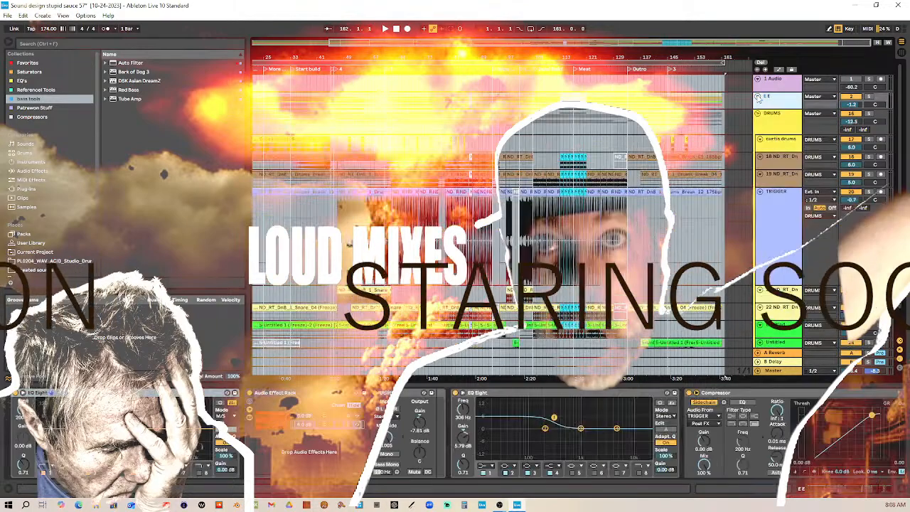
pyautogui.click(759, 115)
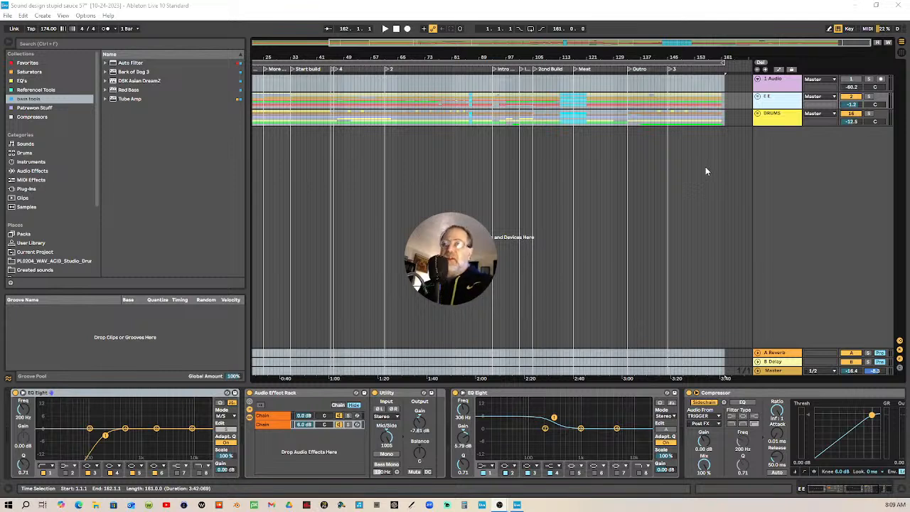
# Listen to the arrangement's opening, stopping and restarting playback from the beginning, and leave it playing
pyautogui.press('space')
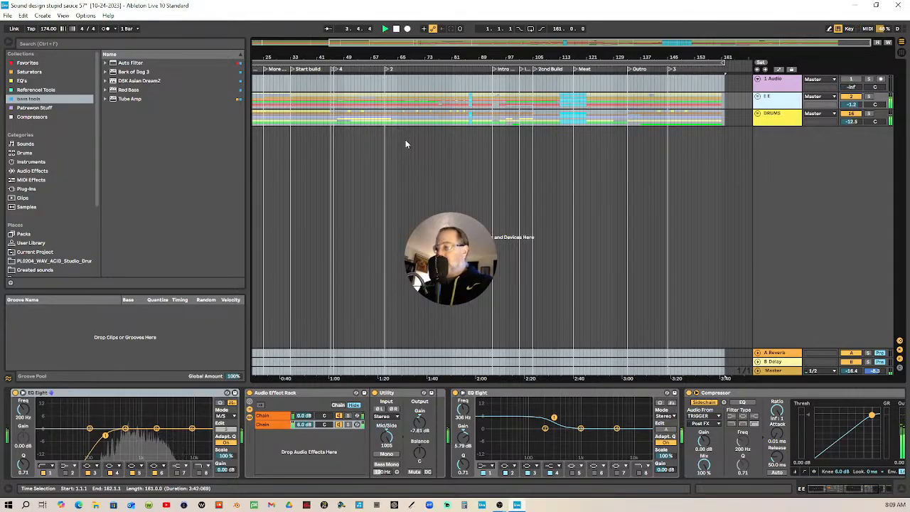
pyautogui.click(396, 29)
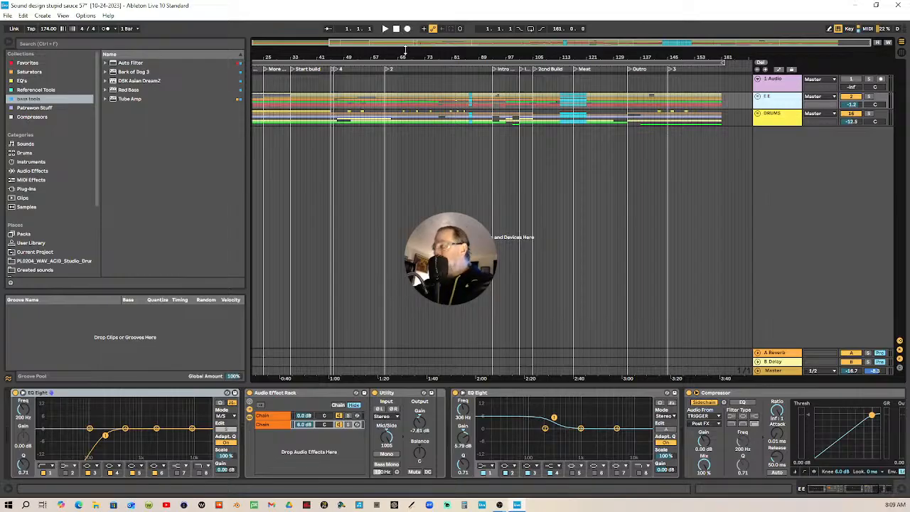
pyautogui.press('space')
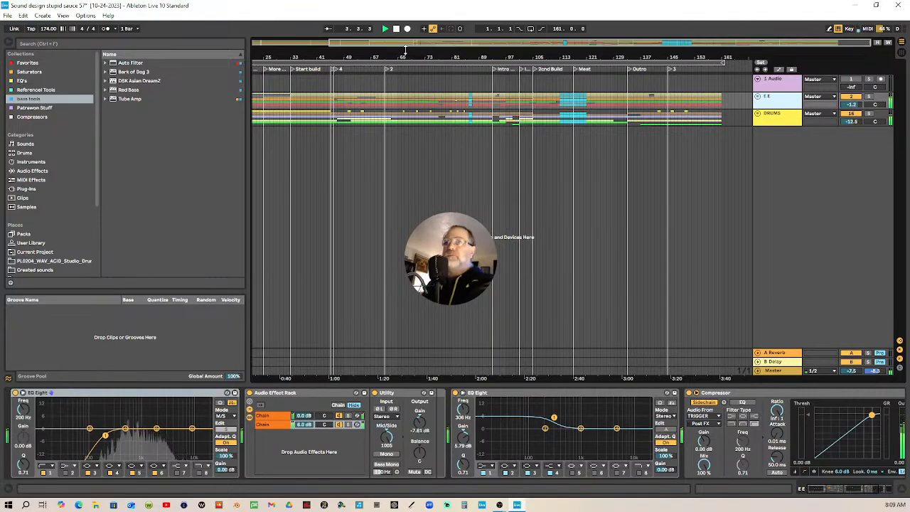
pyautogui.press('space')
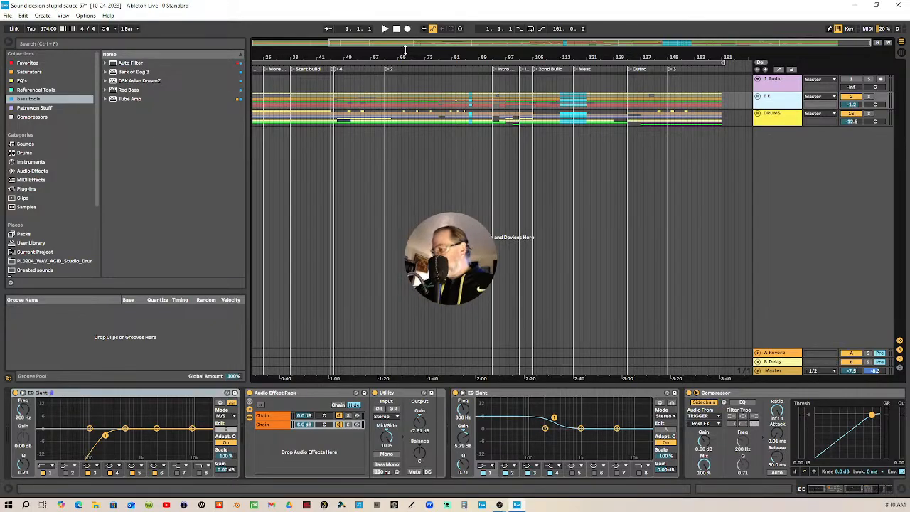
pyautogui.press('space')
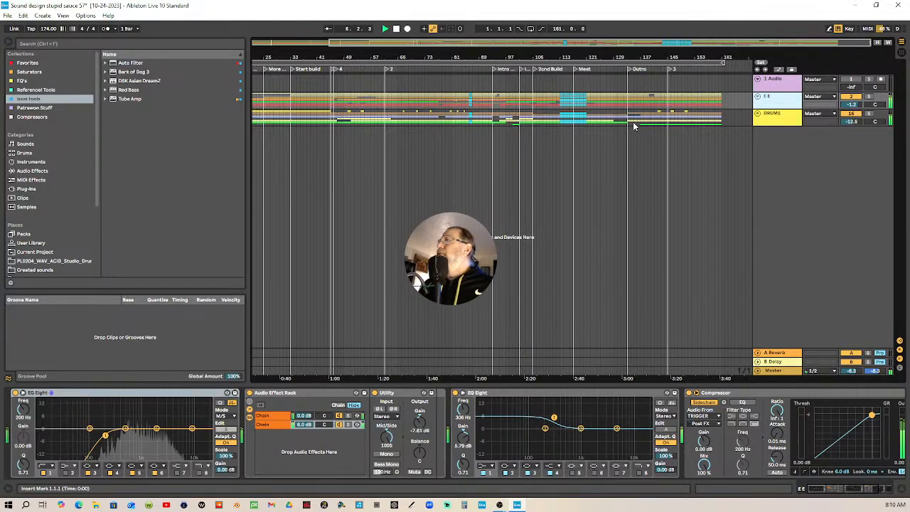
# Check the Master's spectrum in SPAN Plus and its loudness in Youlean Loudness Meter 2, closing each plugin window
pyautogui.click(781, 372)
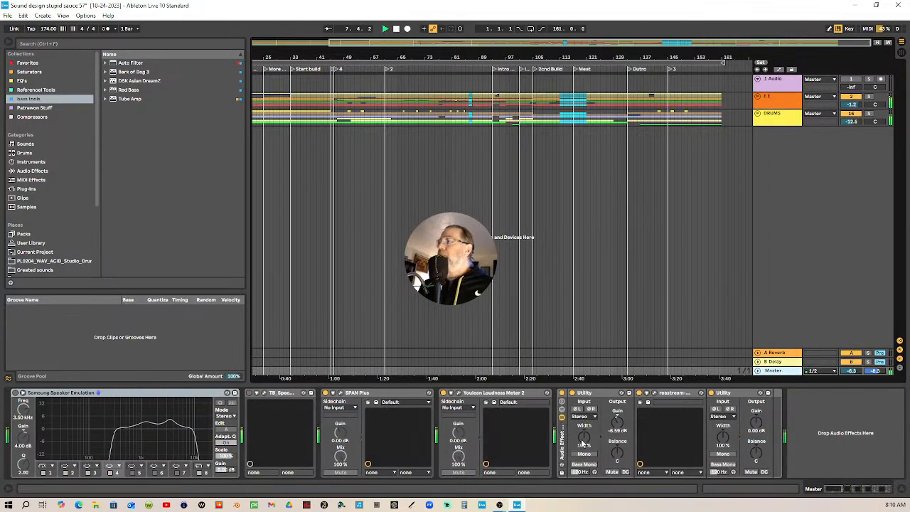
pyautogui.click(335, 393)
pyautogui.click(334, 396)
pyautogui.click(342, 393)
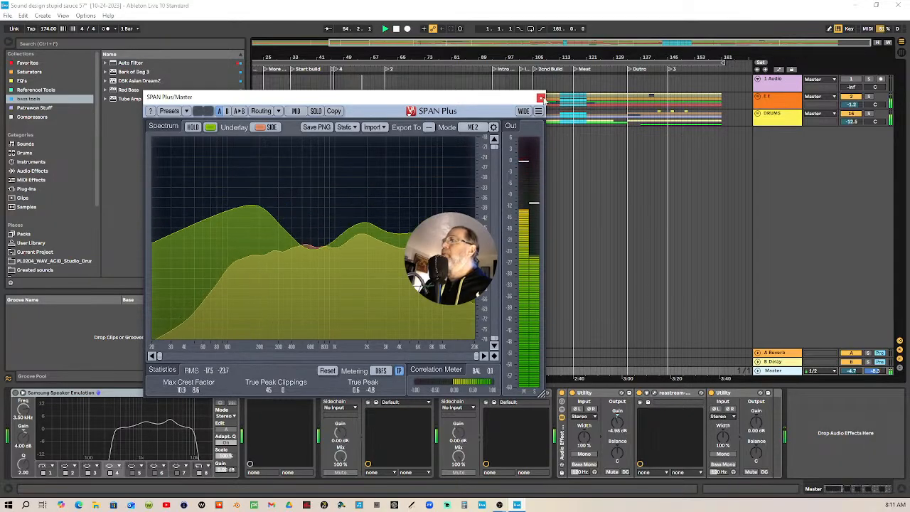
pyautogui.click(540, 98)
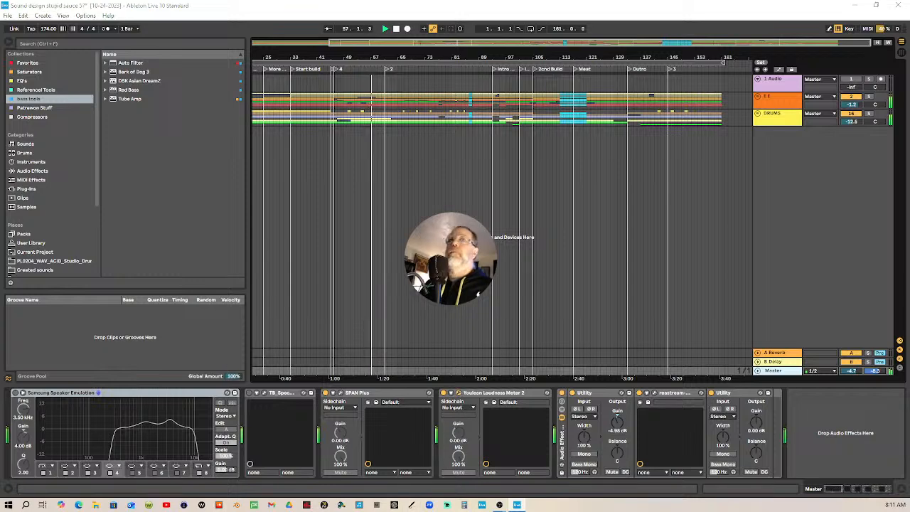
pyautogui.moveTo(525, 106); pyautogui.dragTo(537, 98)
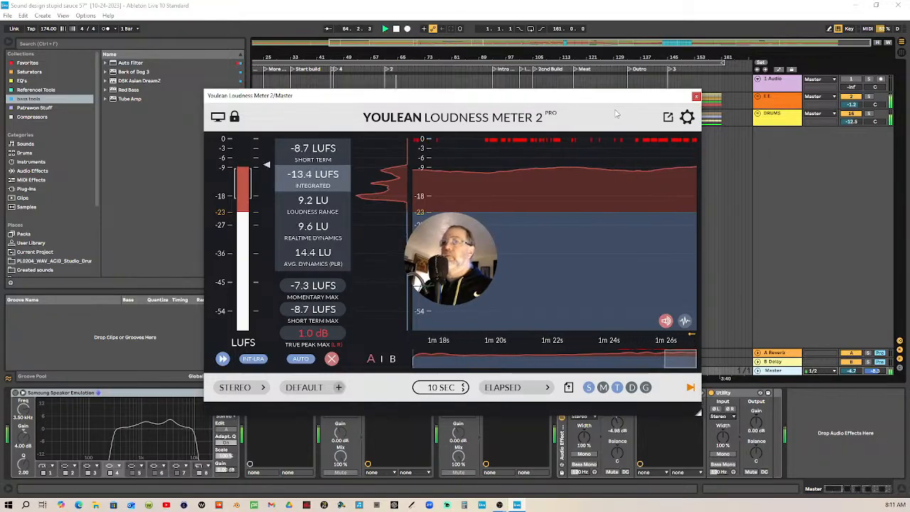
pyautogui.click(696, 96)
# Unfold the E E group and check the devices on its Vital tracks, the 10 Group tracks and the VOWEL track
pyautogui.click(758, 98)
pyautogui.scroll(-5, 748, 226)
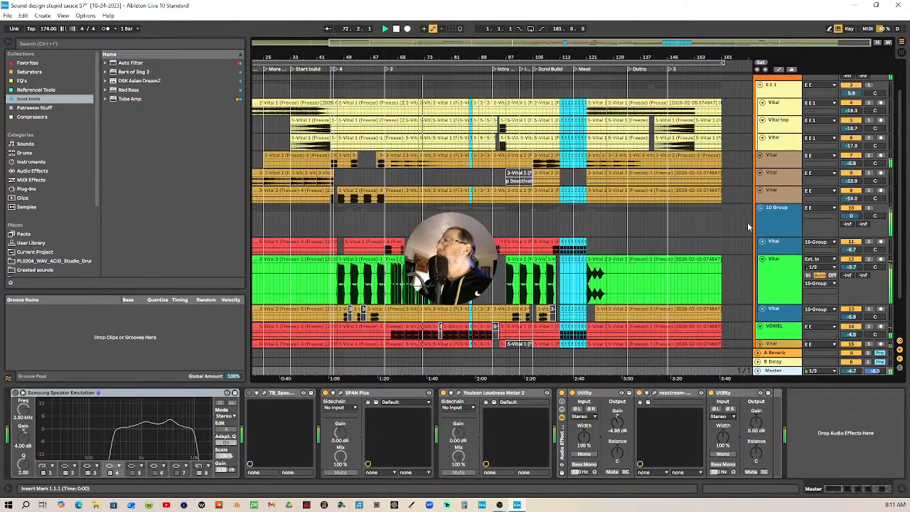
pyautogui.scroll(1, 748, 226)
pyautogui.click(783, 174)
pyautogui.click(786, 162)
pyautogui.click(787, 148)
pyautogui.click(787, 216)
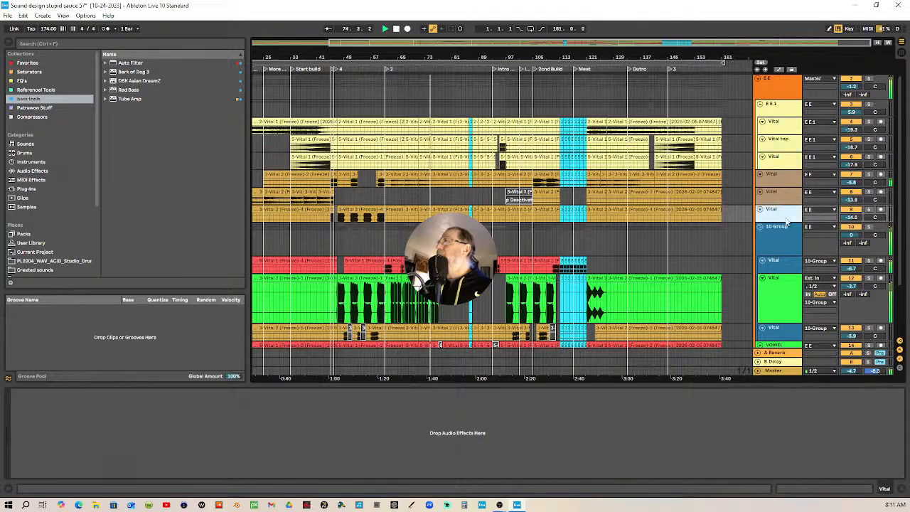
pyautogui.click(787, 254)
pyautogui.click(786, 289)
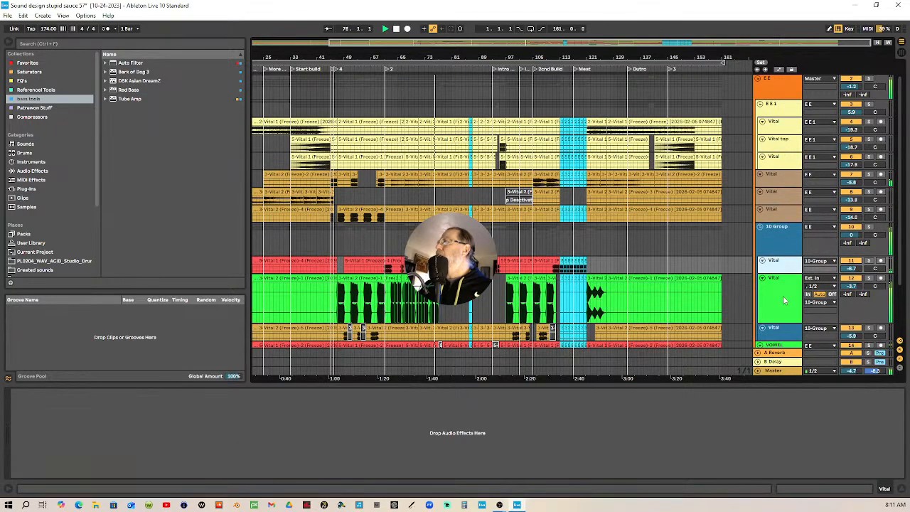
pyautogui.scroll(-3, 782, 298)
pyautogui.click(780, 277)
pyautogui.scroll(-1, 779, 274)
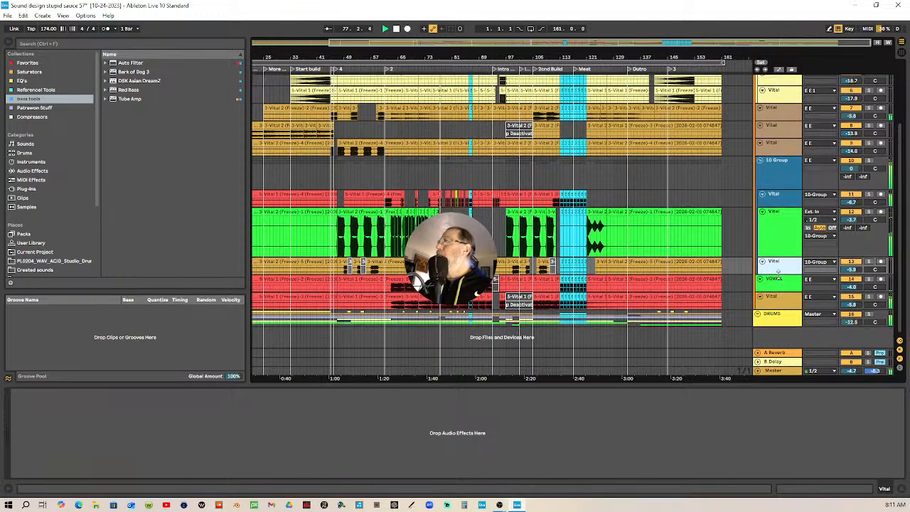
pyautogui.click(780, 290)
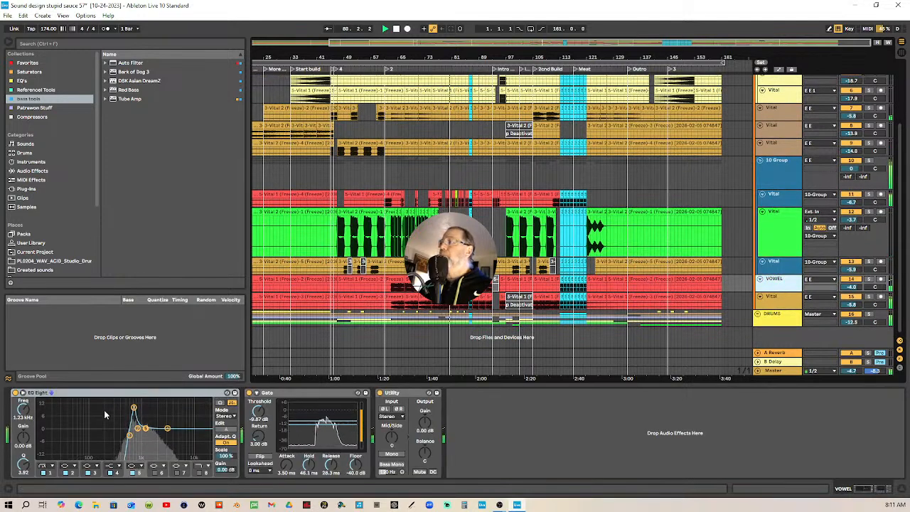
# Examine the frequency and gain of the boosted peak band in the VOWEL track's EQ Eight
pyautogui.click(133, 407)
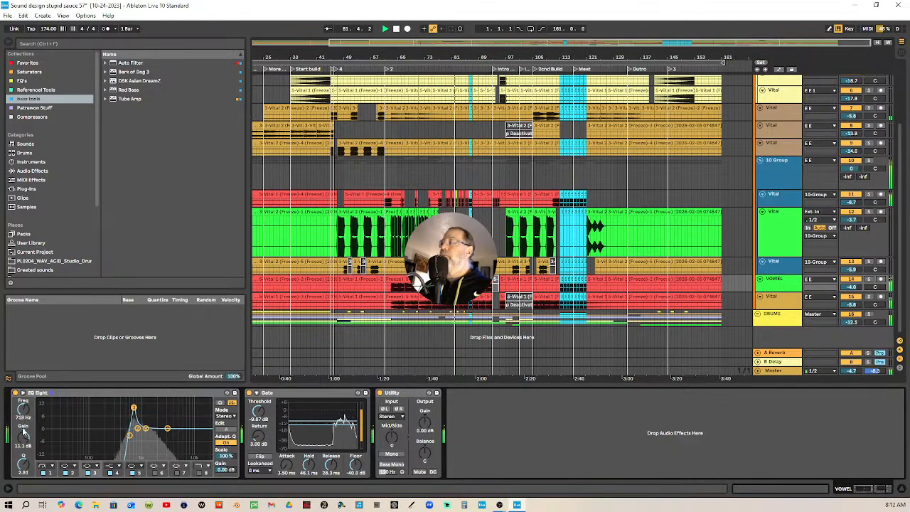
pyautogui.moveTo(22, 413)
pyautogui.mouseDown()
pyautogui.moveTo(23, 403)
pyautogui.moveTo(22, 411)
pyautogui.mouseUp()
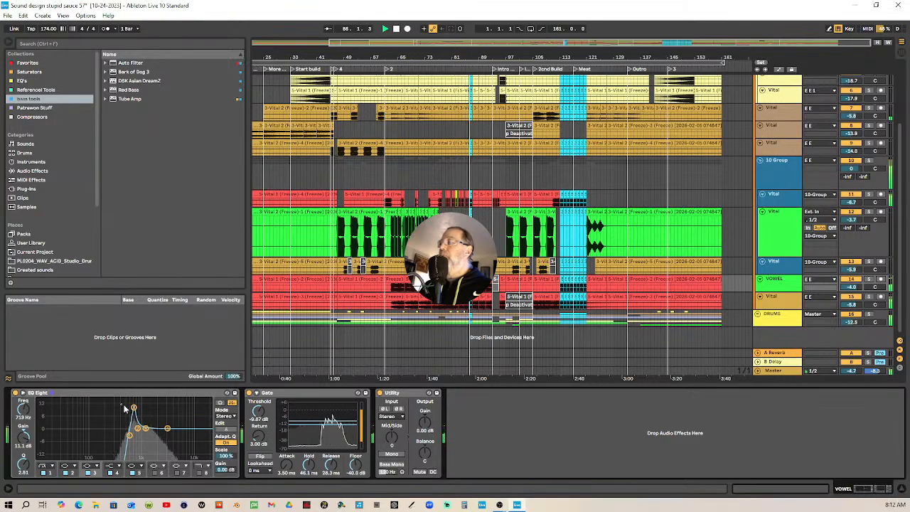
pyautogui.moveTo(151, 442); pyautogui.dragTo(152, 444)
pyautogui.moveTo(23, 410)
pyautogui.mouseDown()
pyautogui.moveTo(23, 423)
pyautogui.moveTo(24, 407)
pyautogui.mouseUp()
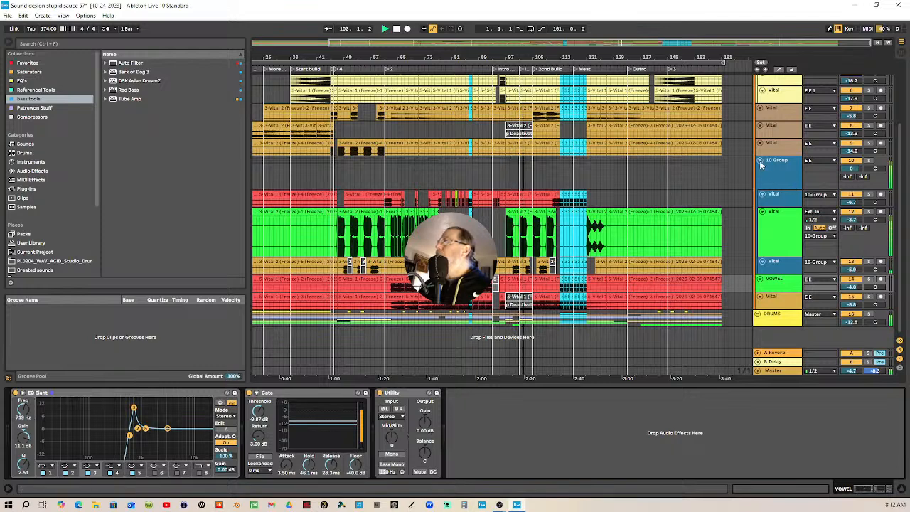
# Fold the E E group, recheck the Master's loudness in Youlean Loudness Meter 2 and close the meter
pyautogui.scroll(5, 760, 135)
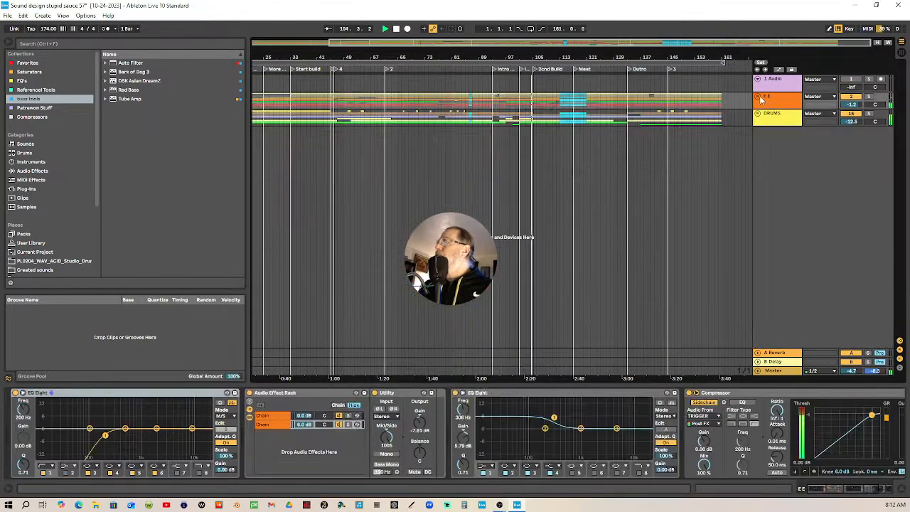
pyautogui.click(759, 97)
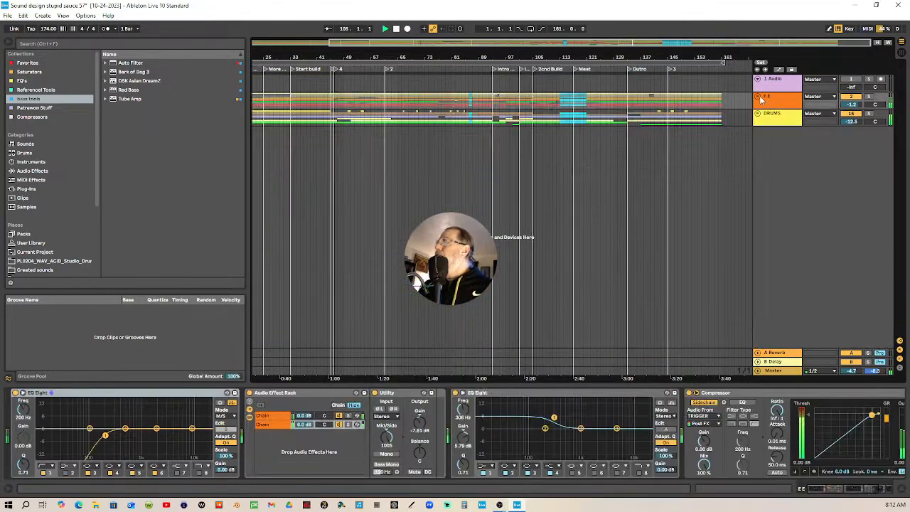
pyautogui.click(774, 370)
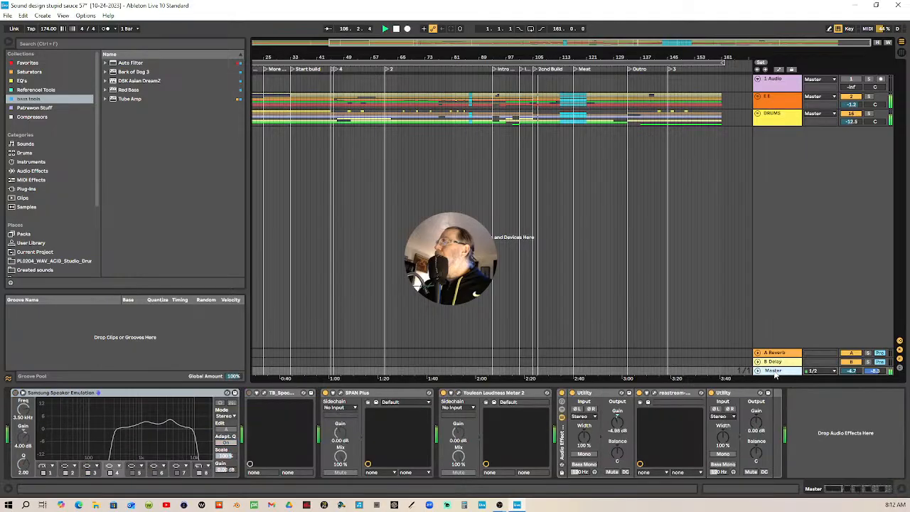
pyautogui.click(459, 394)
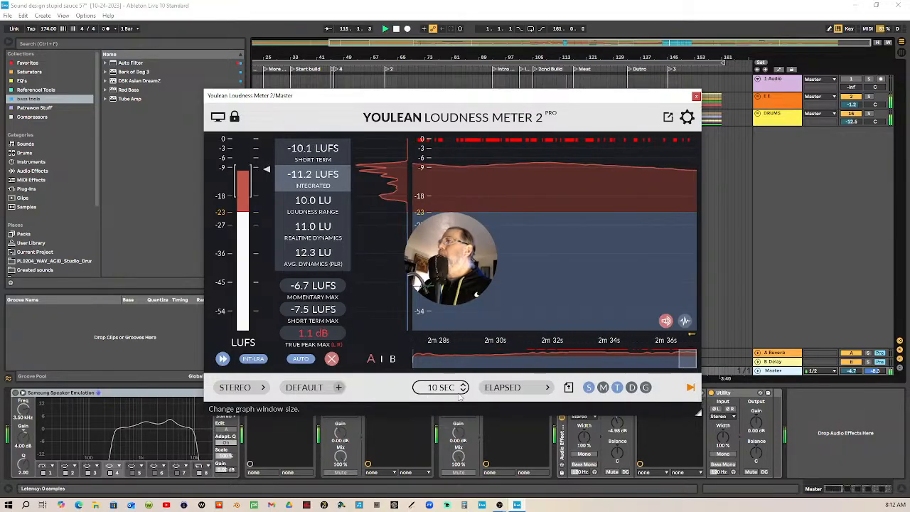
pyautogui.click(697, 97)
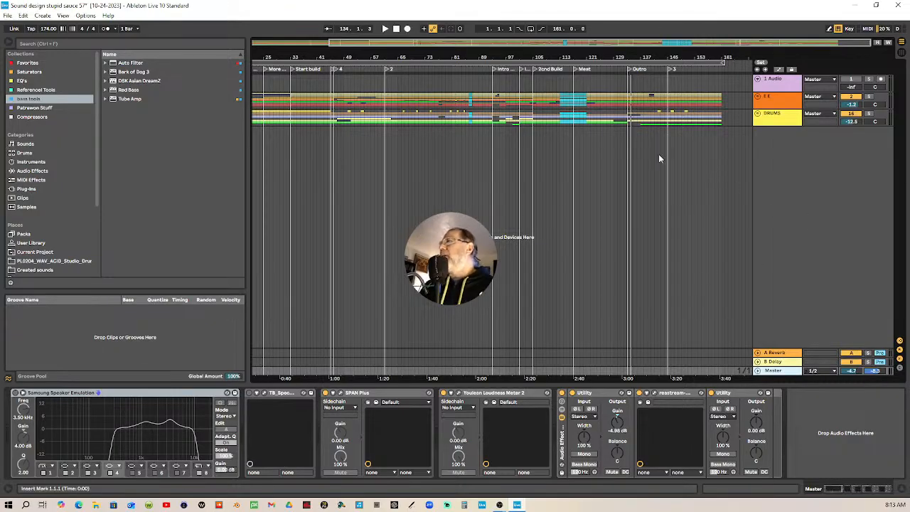
# Compare the device chains on the E E and DRUMS group tracks
pyautogui.click(788, 95)
pyautogui.click(776, 118)
pyautogui.click(783, 103)
pyautogui.click(783, 120)
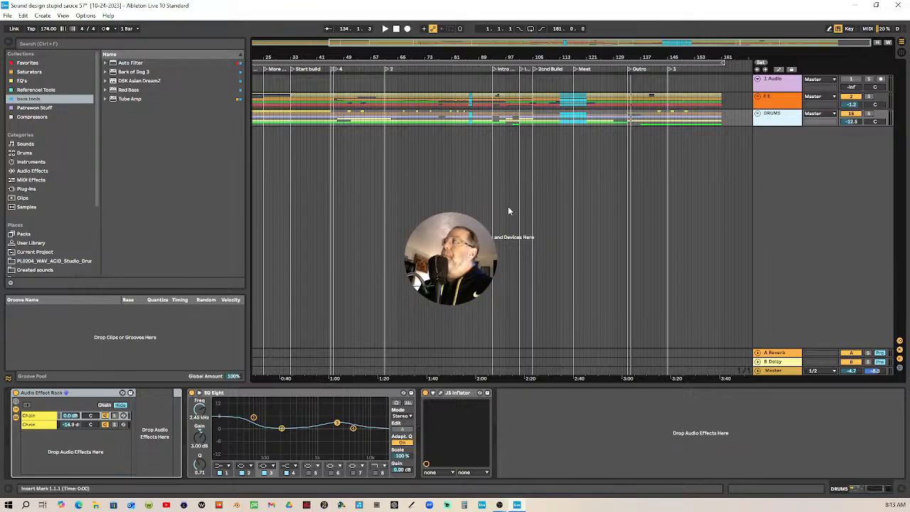
pyautogui.click(791, 117)
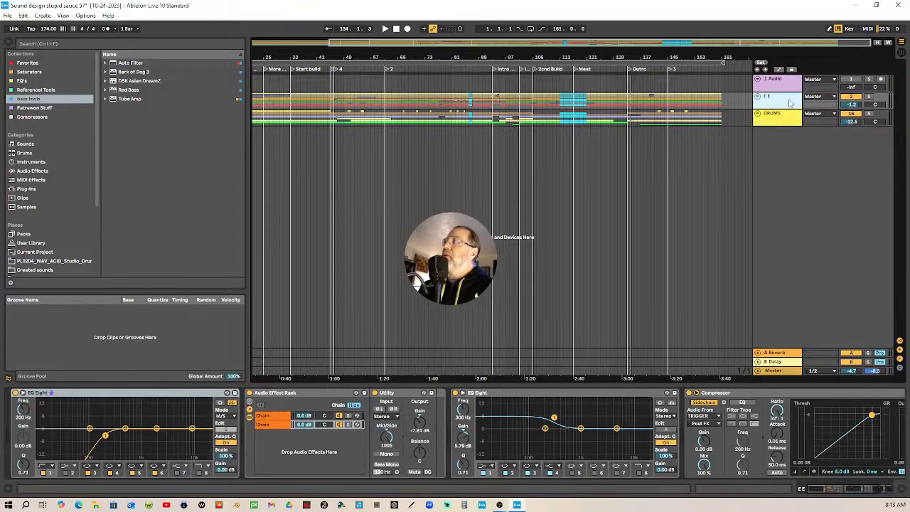
pyautogui.click(791, 106)
pyautogui.click(793, 119)
pyautogui.click(790, 101)
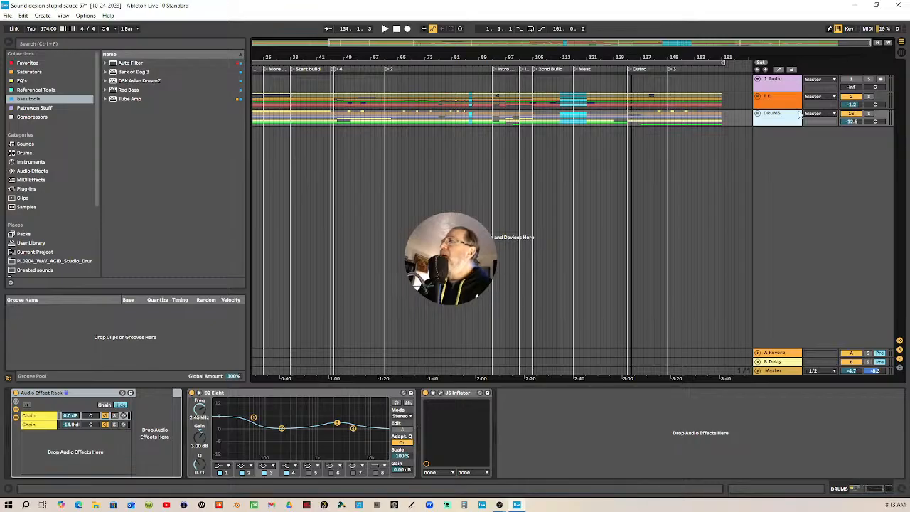
pyautogui.press('Down')
pyautogui.click(794, 117)
pyautogui.click(786, 105)
pyautogui.press('Up')
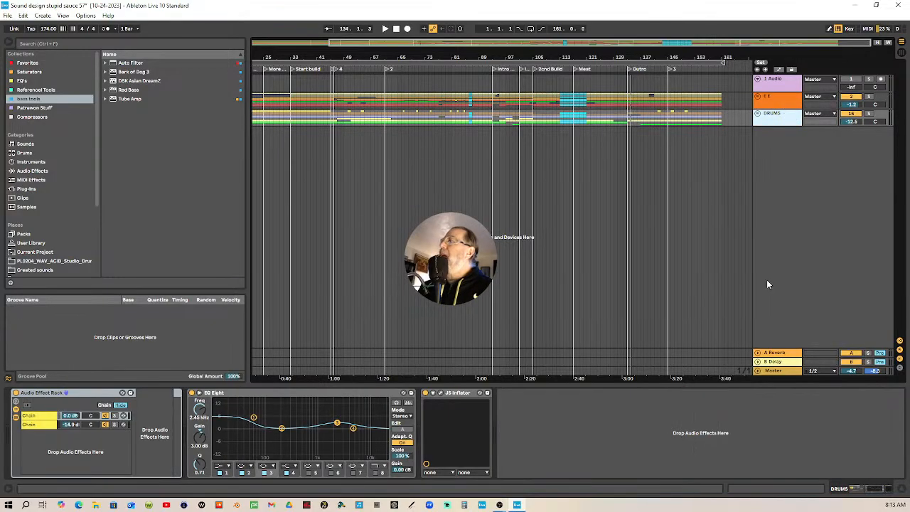
pyautogui.click(779, 375)
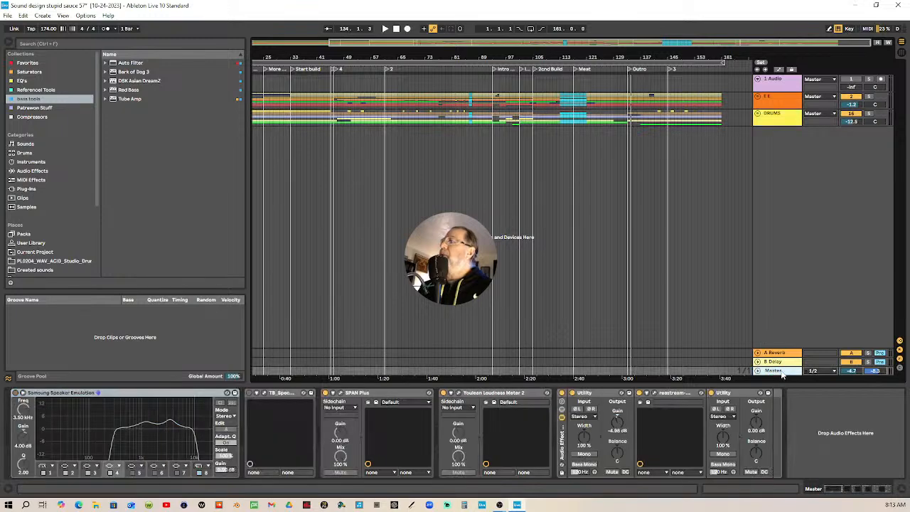
pyautogui.click(50, 93)
pyautogui.click(48, 106)
pyautogui.click(22, 74)
pyautogui.click(30, 64)
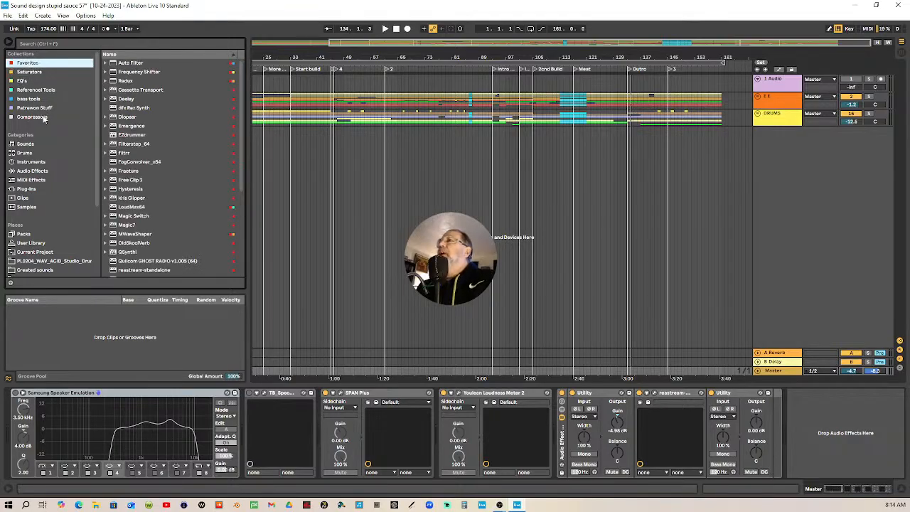
pyautogui.click(43, 119)
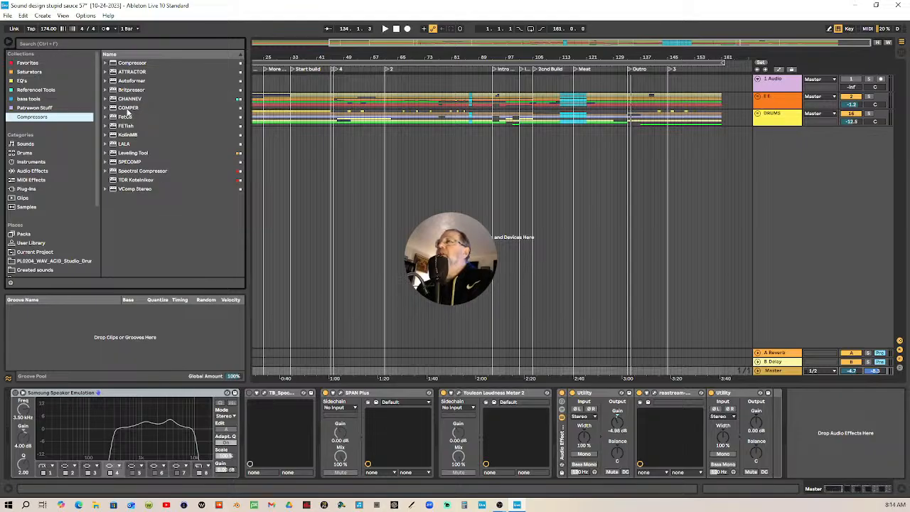
pyautogui.click(128, 108)
pyautogui.moveTo(148, 359); pyautogui.dragTo(13, 423)
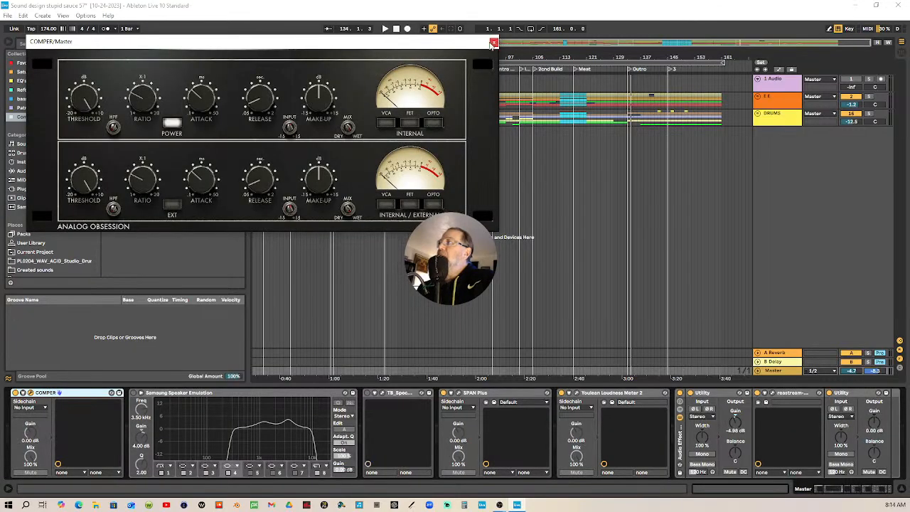
pyautogui.click(493, 43)
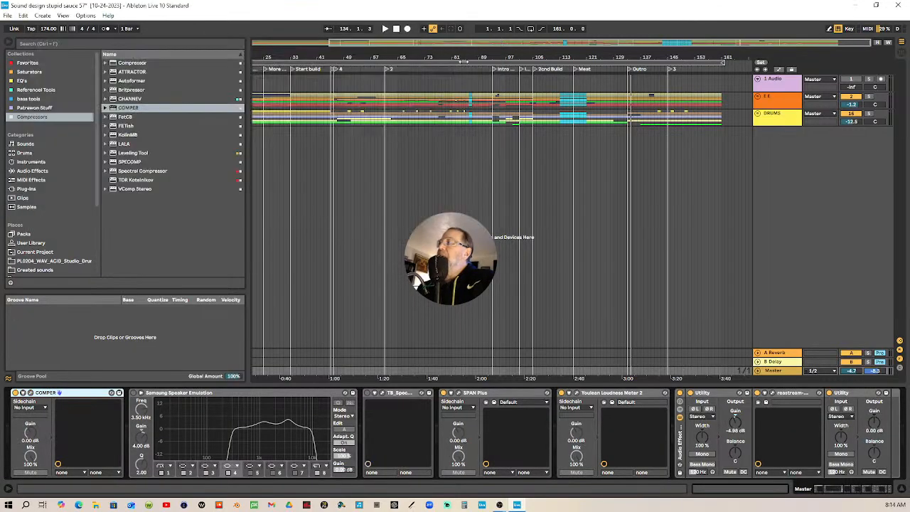
pyautogui.rightClick(78, 393)
pyautogui.click(72, 396)
pyautogui.rightClick(71, 395)
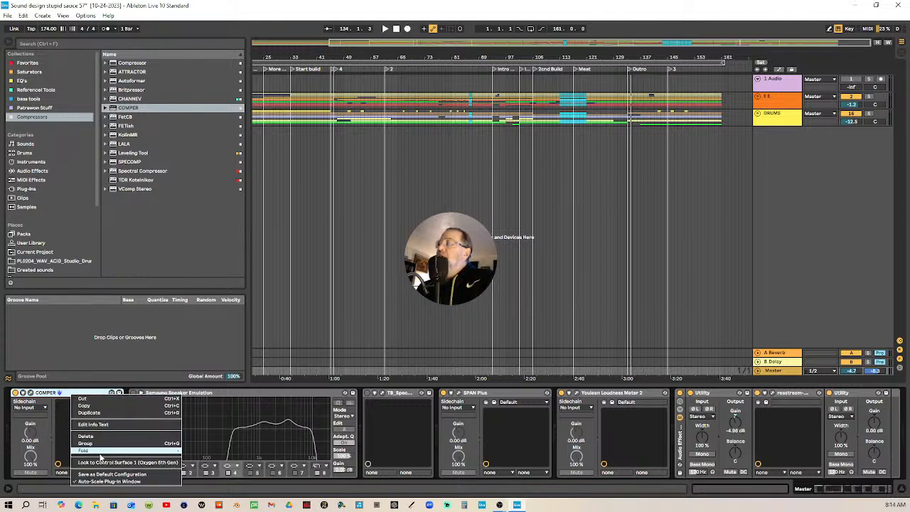
pyautogui.click(100, 399)
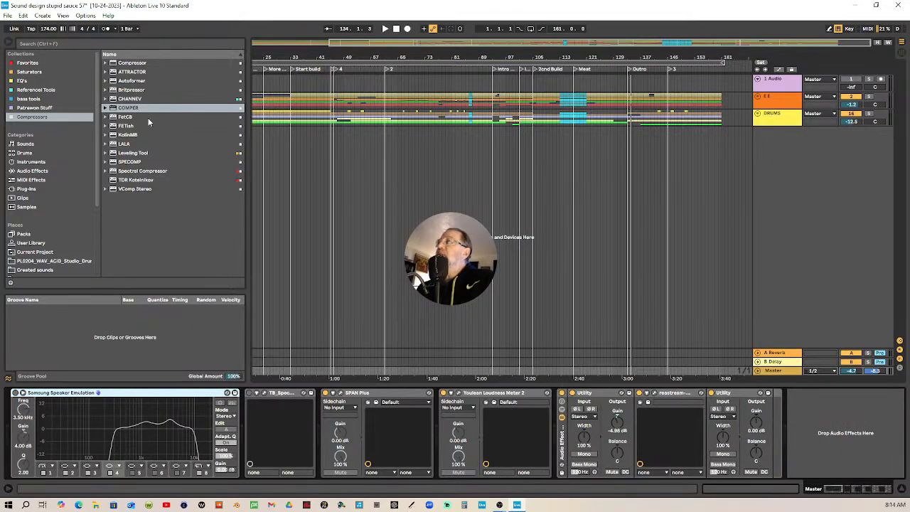
pyautogui.click(122, 189)
pyautogui.click(128, 180)
pyautogui.click(130, 171)
pyautogui.click(130, 162)
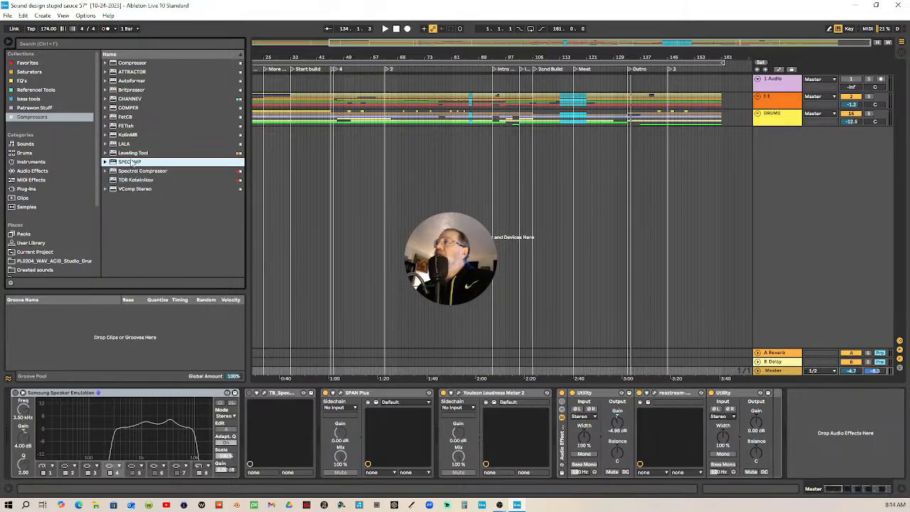
pyautogui.press('Up')
pyautogui.click(128, 144)
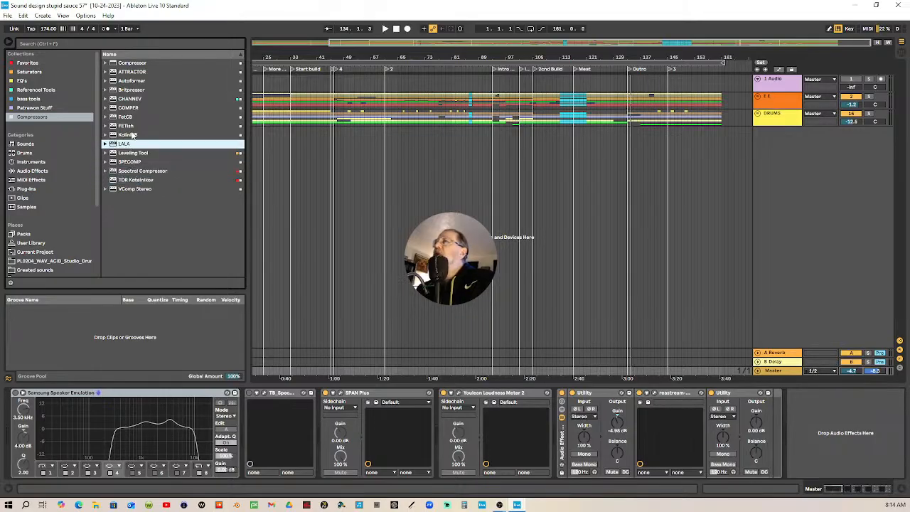
pyautogui.click(132, 99)
pyautogui.moveTo(114, 273); pyautogui.dragTo(14, 406)
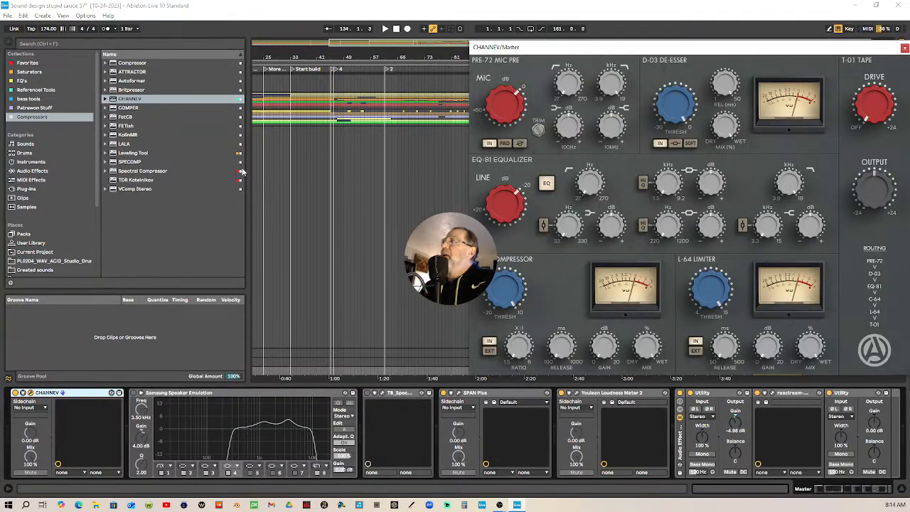
pyautogui.moveTo(805, 48); pyautogui.dragTo(365, 44)
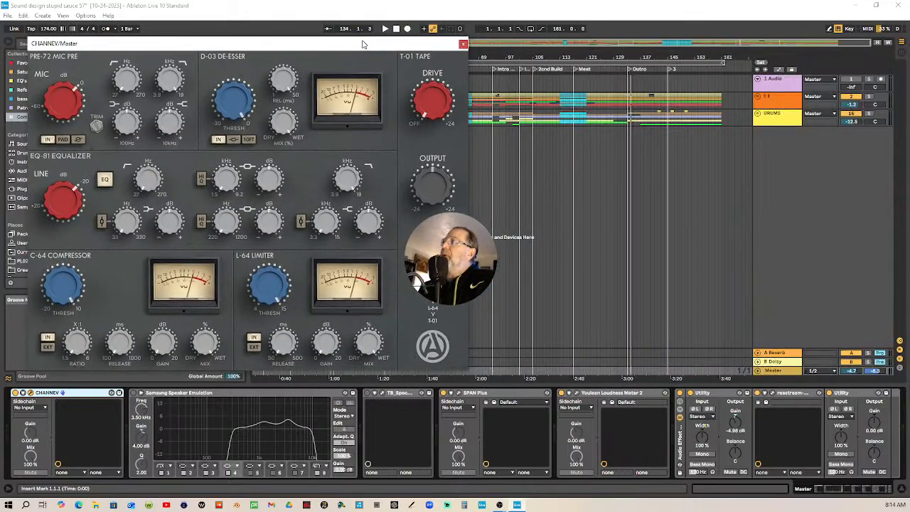
# Play the song briefly with CHANNEV active to check SPAN Plus and Youlean Loudness Meter 2, then close the loudness meter
pyautogui.click(460, 394)
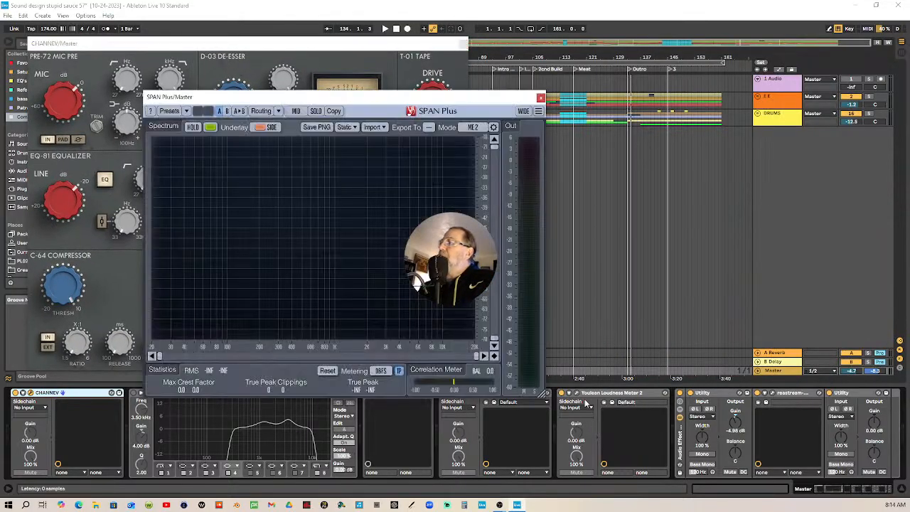
pyautogui.click(580, 395)
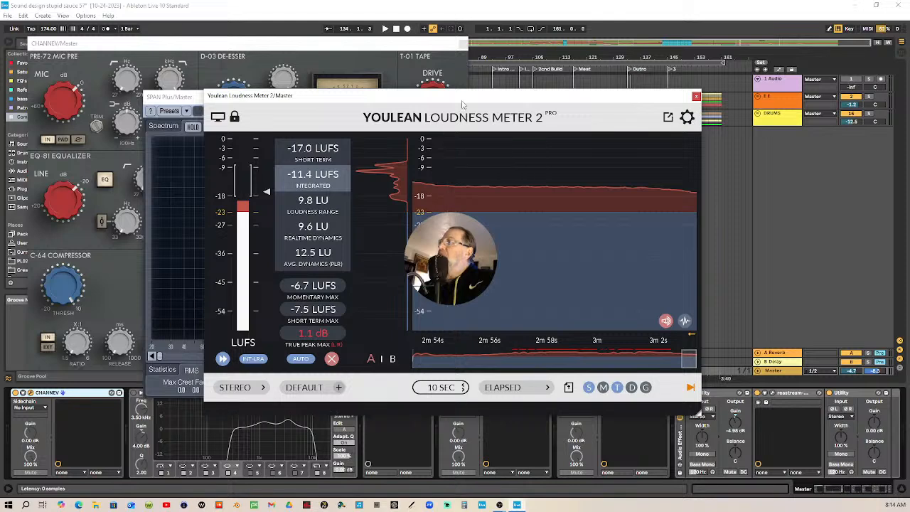
pyautogui.moveTo(464, 103); pyautogui.dragTo(535, 178)
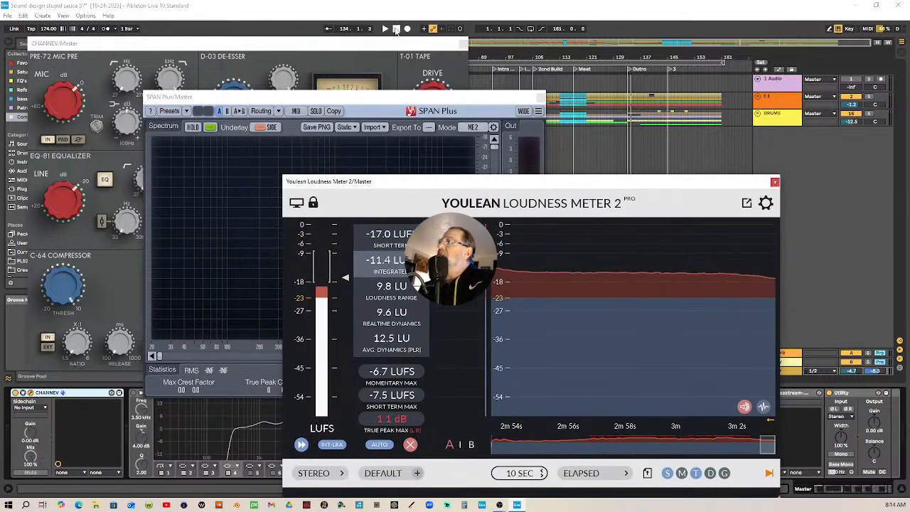
pyautogui.click(386, 28)
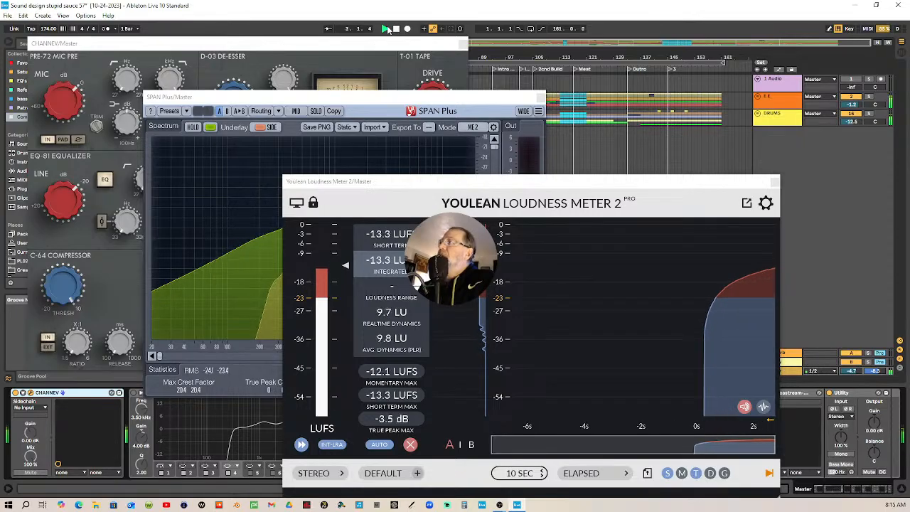
pyautogui.click(397, 30)
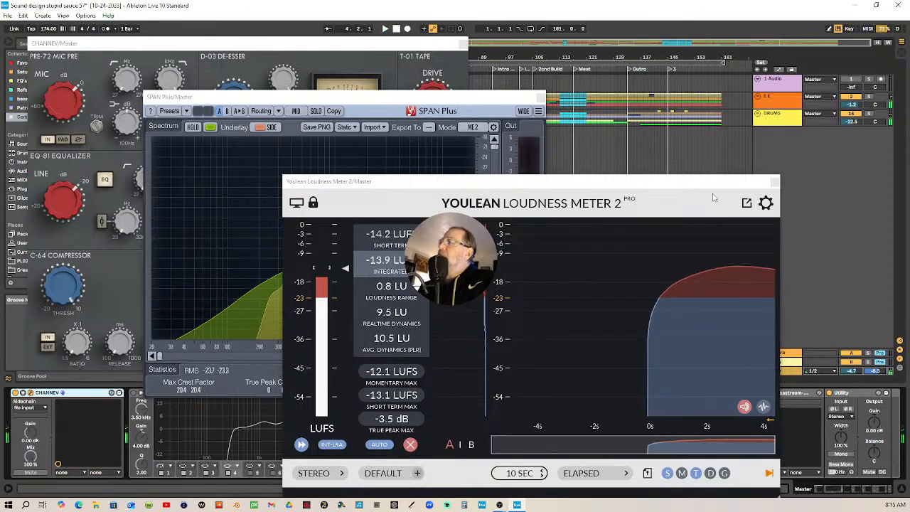
pyautogui.click(775, 182)
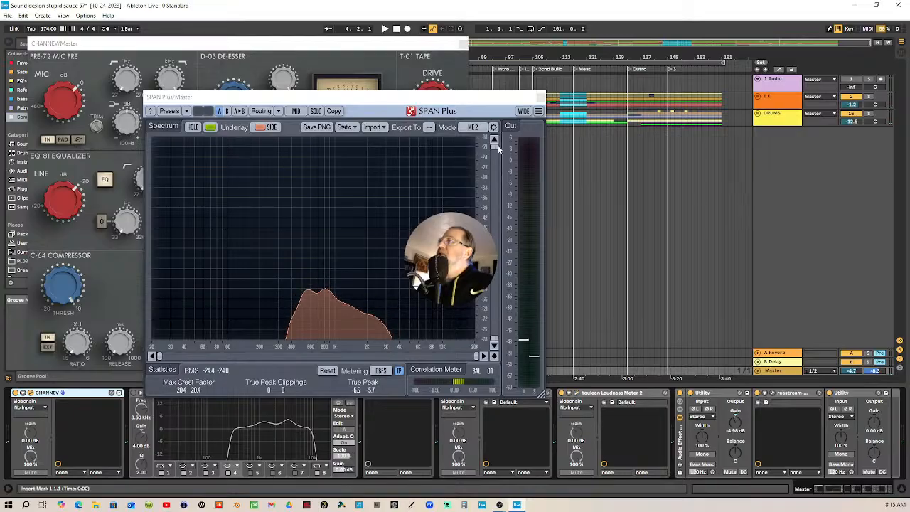
# Place SPAN Plus beside CHANNEV and examine the Master's spectrum during a short playback
pyautogui.moveTo(416, 100); pyautogui.dragTo(764, 90)
pyautogui.moveTo(396, 48); pyautogui.dragTo(400, 69)
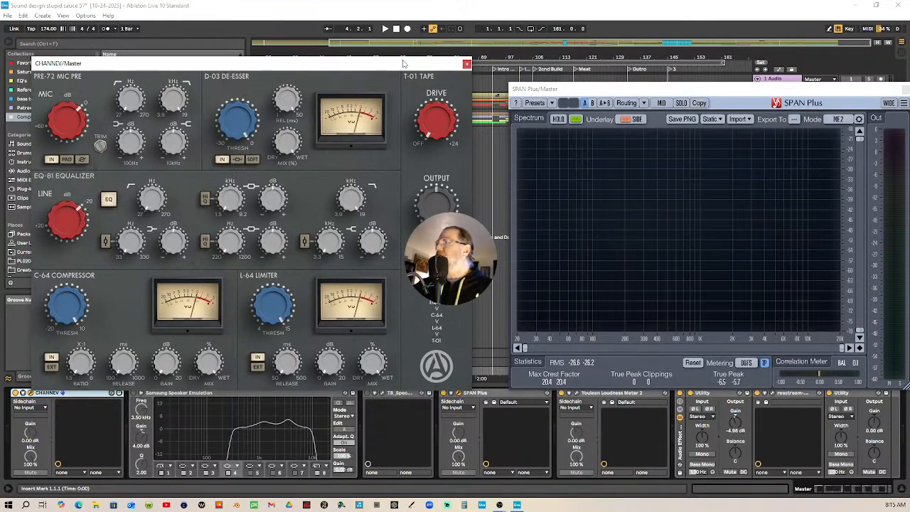
pyautogui.press('space')
pyautogui.press('space')
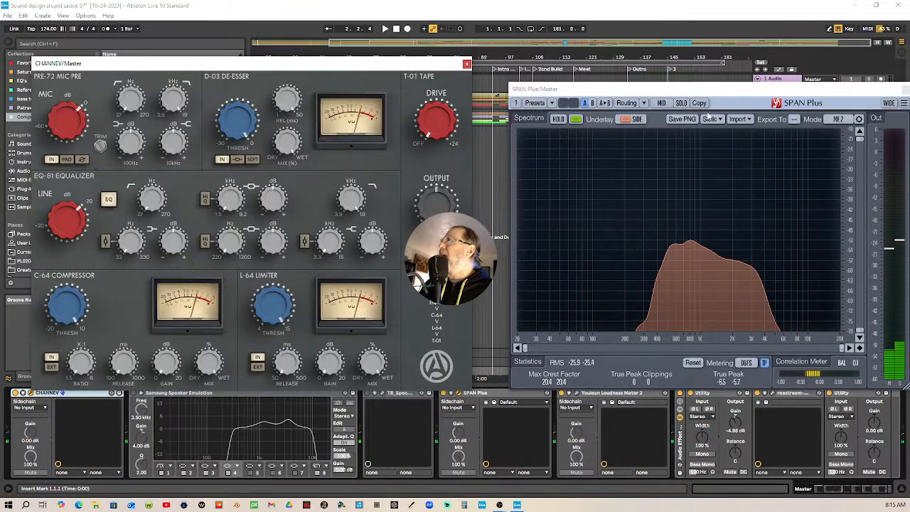
pyautogui.moveTo(823, 90); pyautogui.dragTo(418, 135)
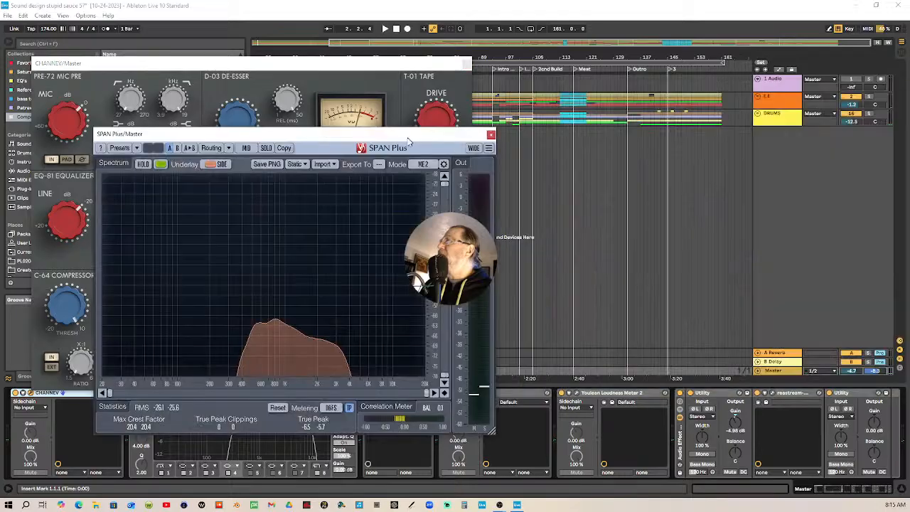
# Close the SPAN Plus window and deactivate SPAN Plus on the Master
pyautogui.click(491, 135)
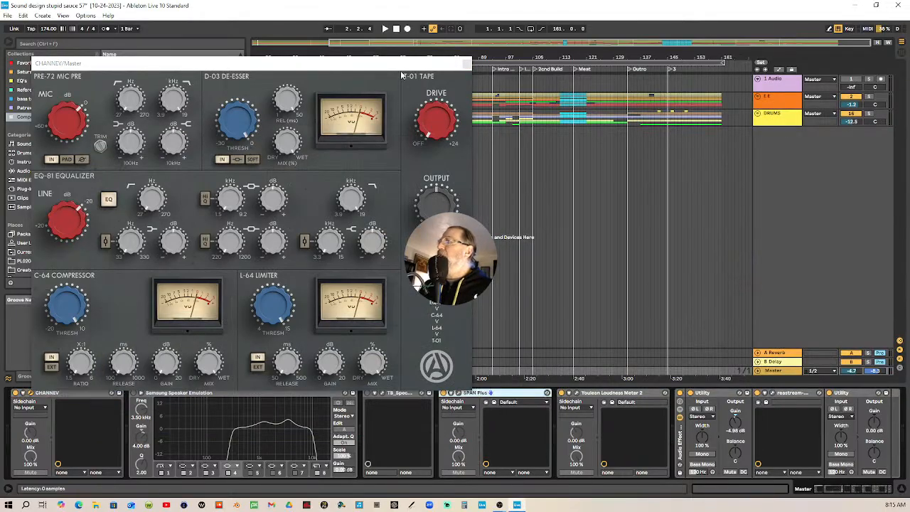
pyautogui.moveTo(406, 66); pyautogui.dragTo(400, 45)
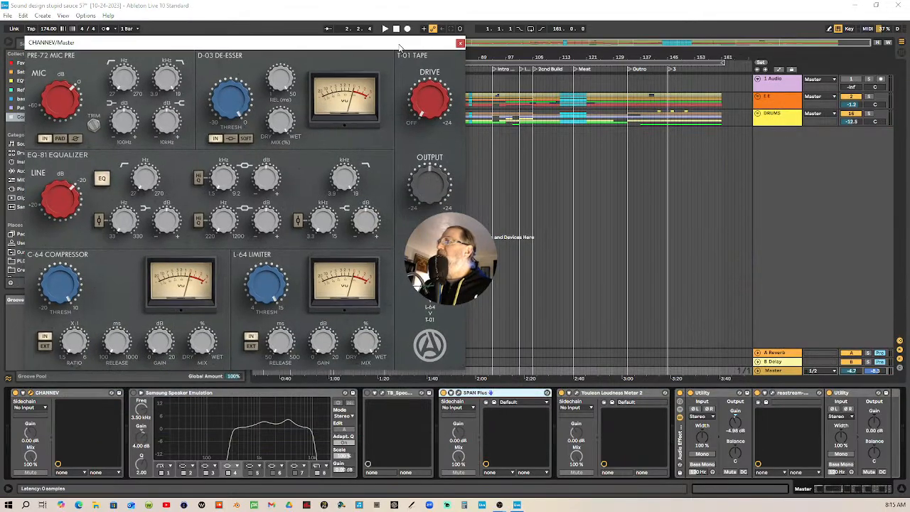
pyautogui.click(451, 394)
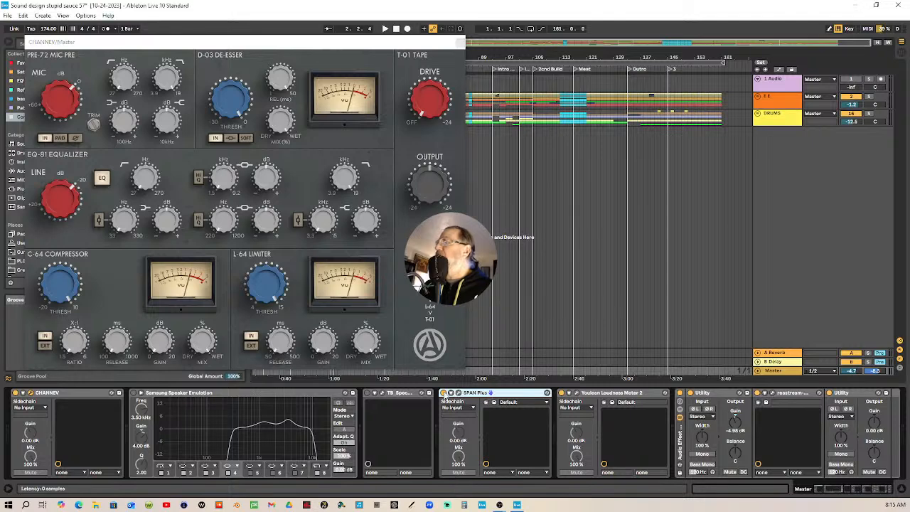
# Recheck the Master's loudness through CHANNEV in Youlean Loudness Meter 2 during a short playback and close the meter
pyautogui.click(576, 393)
pyautogui.moveTo(421, 178); pyautogui.dragTo(638, 67)
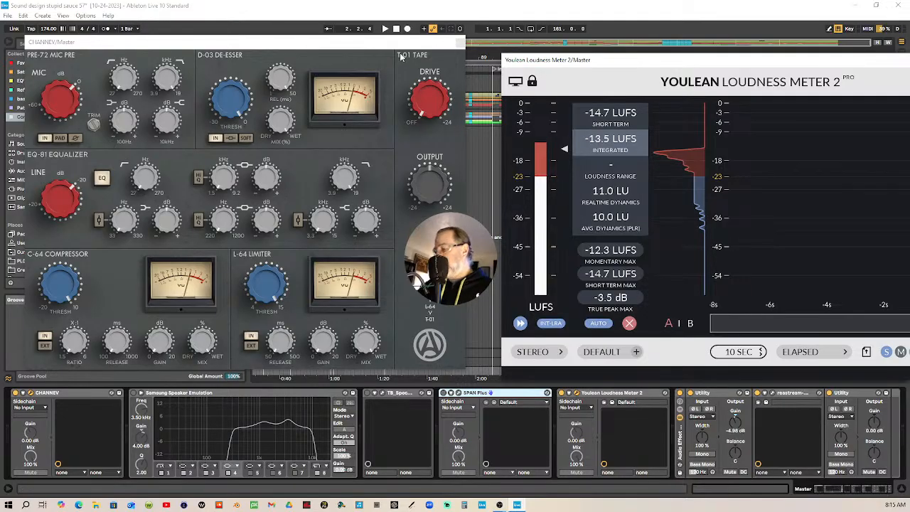
pyautogui.press('space')
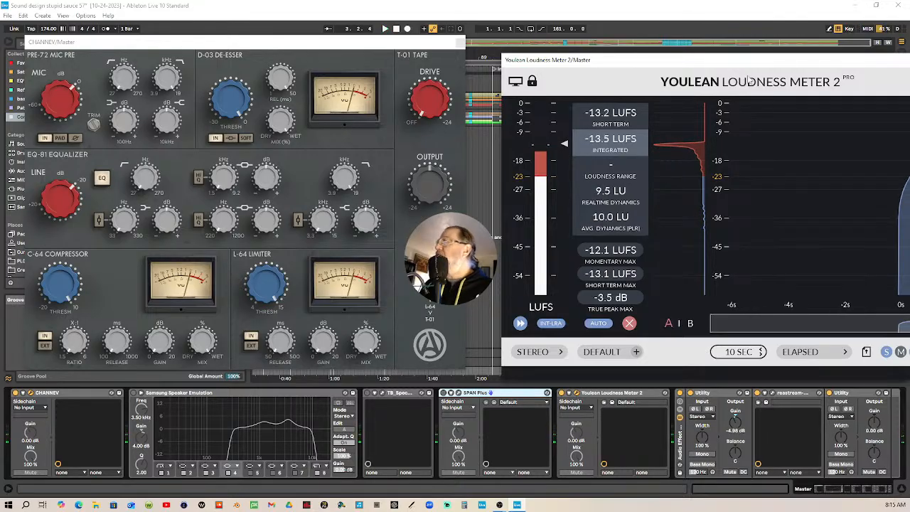
pyautogui.moveTo(870, 68); pyautogui.dragTo(585, 119)
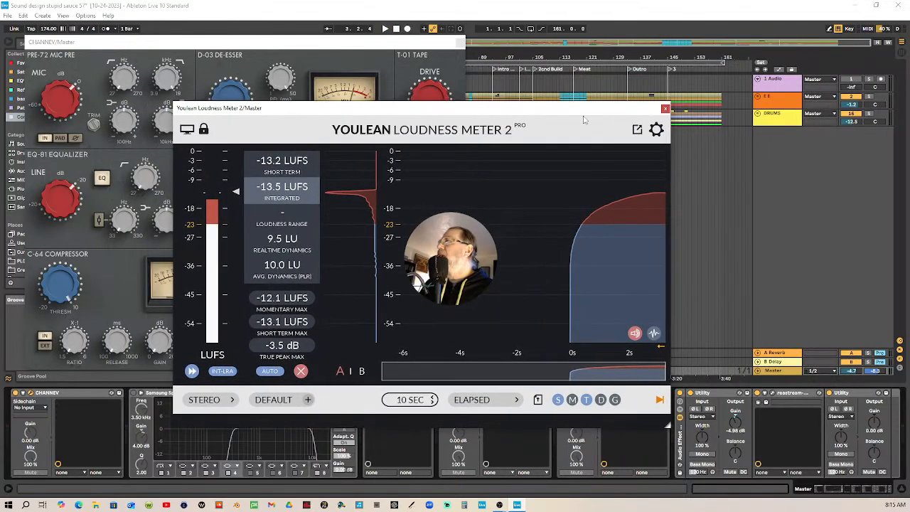
pyautogui.click(666, 108)
# Deactivate CHANNEV on the Master while keeping its plug-in window open over the arrangement
pyautogui.moveTo(244, 44); pyautogui.dragTo(444, 97)
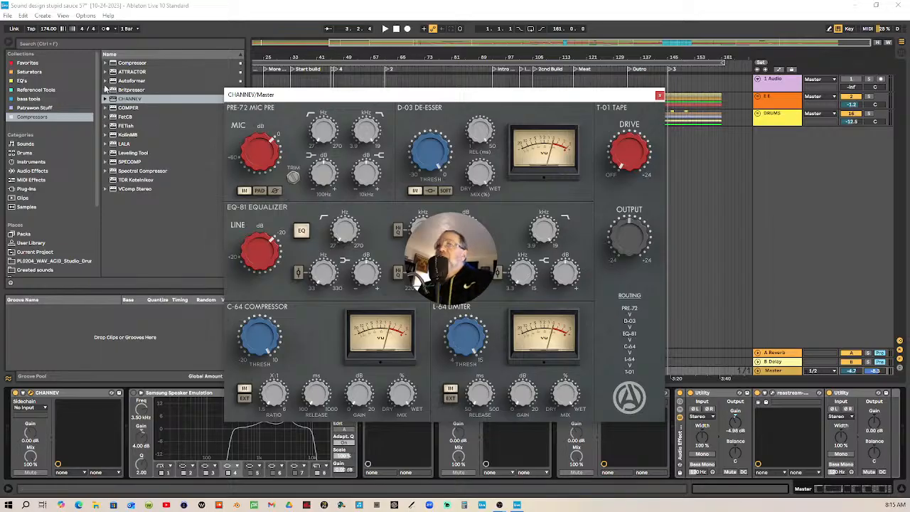
pyautogui.moveTo(537, 98); pyautogui.dragTo(571, 54)
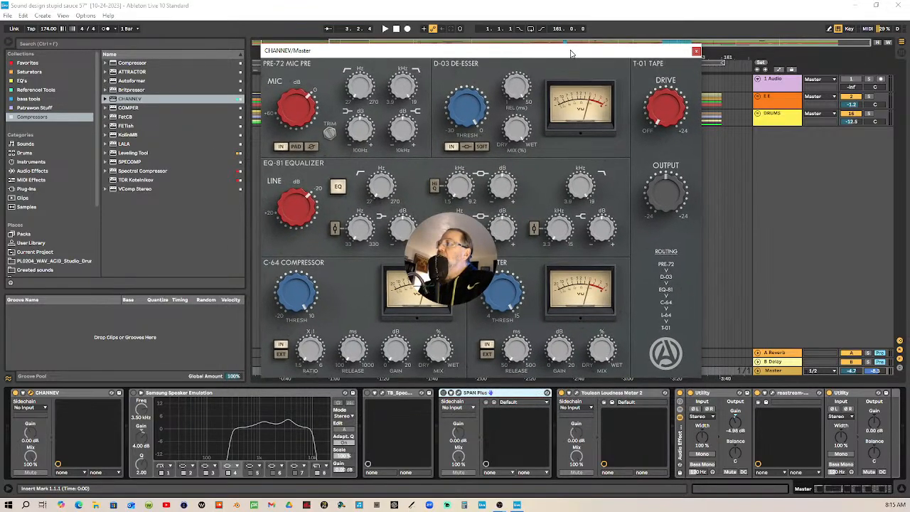
pyautogui.click(16, 393)
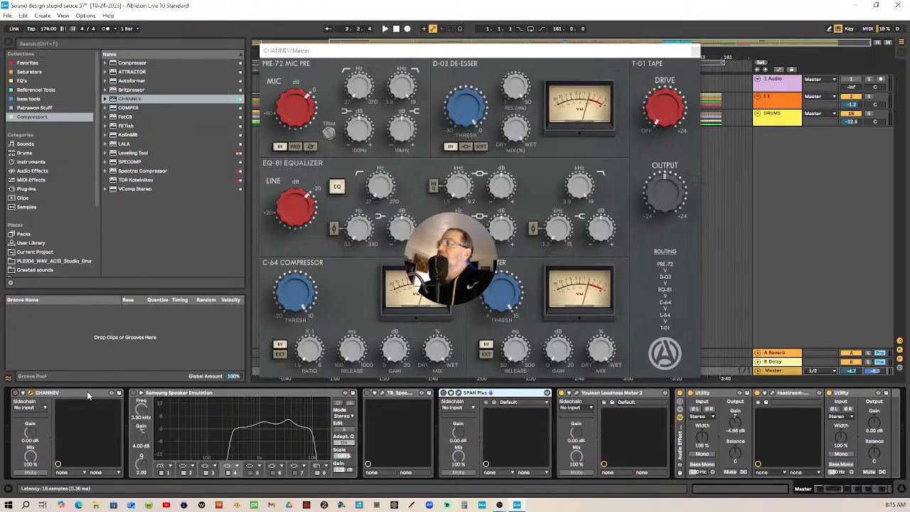
pyautogui.moveTo(537, 63); pyautogui.dragTo(486, 148)
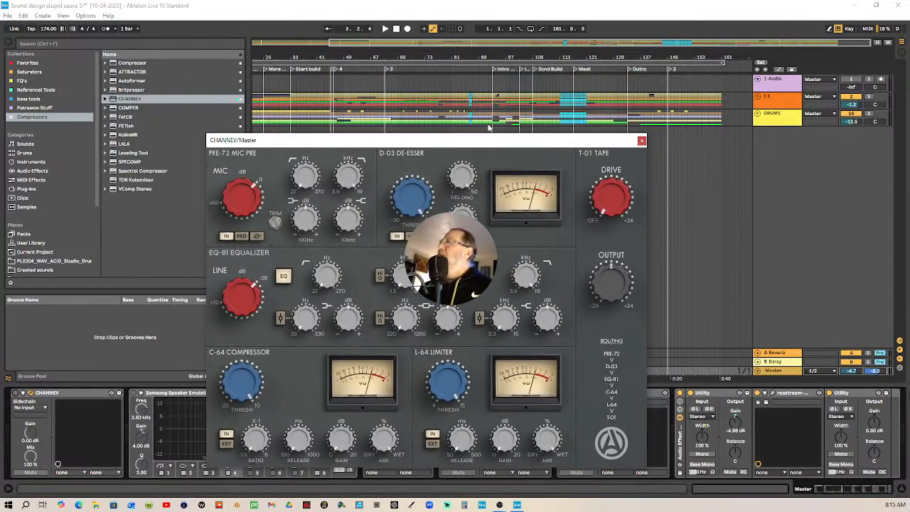
pyautogui.moveTo(588, 146); pyautogui.dragTo(613, 192)
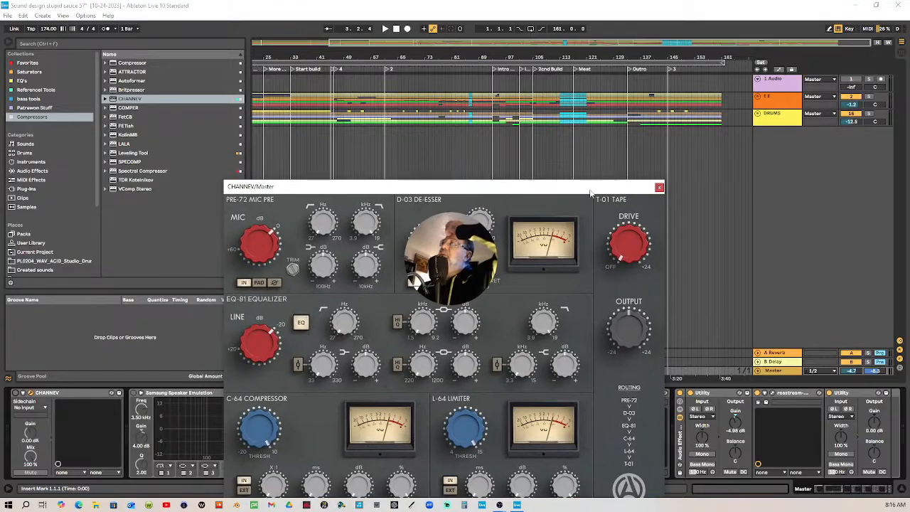
# Audition the track with CHANNEV bypassed from marker 4, the intro melody and the end of the 2nd Build
pyautogui.click(334, 73)
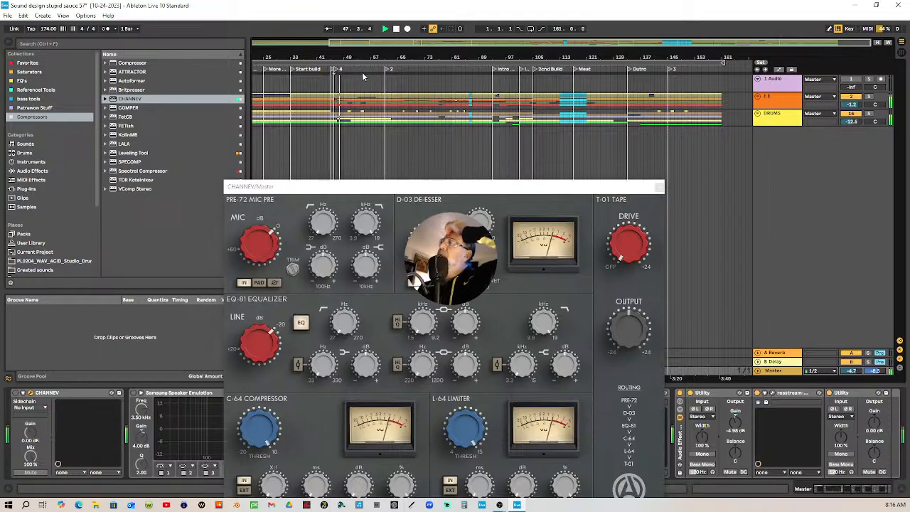
pyautogui.click(496, 69)
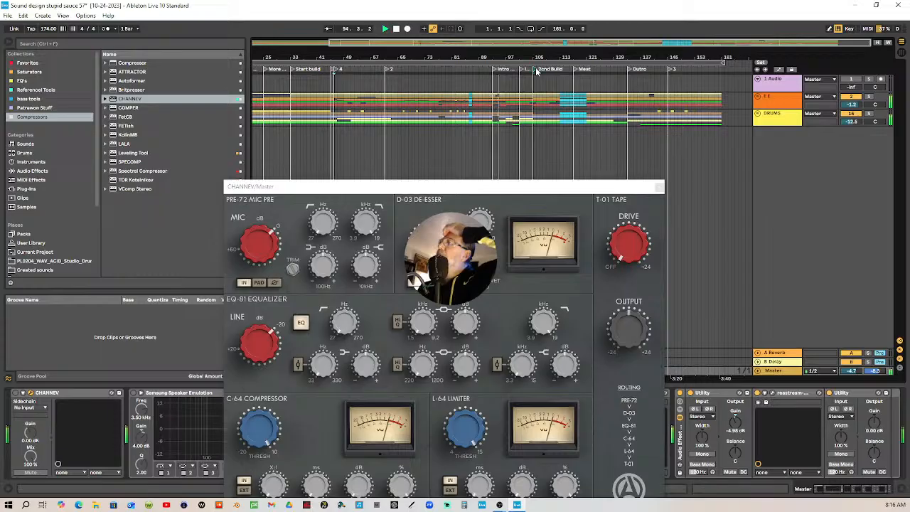
pyautogui.click(561, 70)
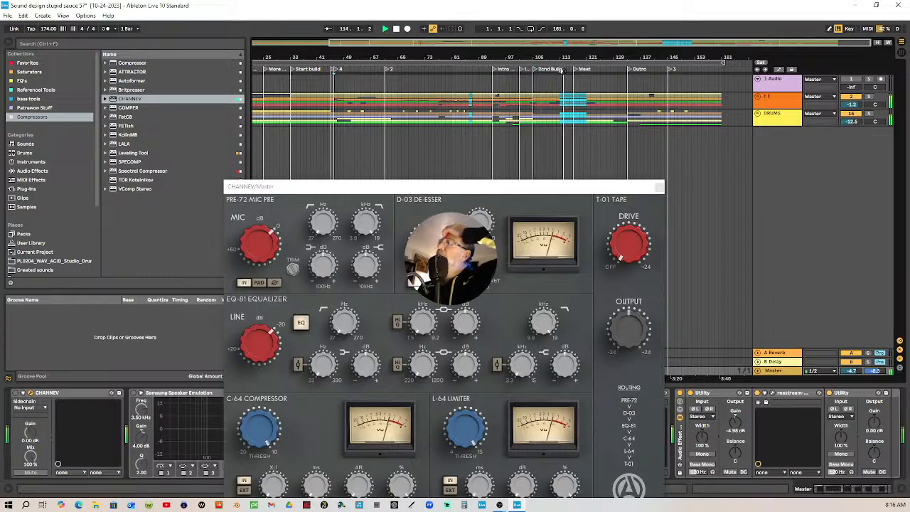
pyautogui.moveTo(565, 192); pyautogui.dragTo(511, 165)
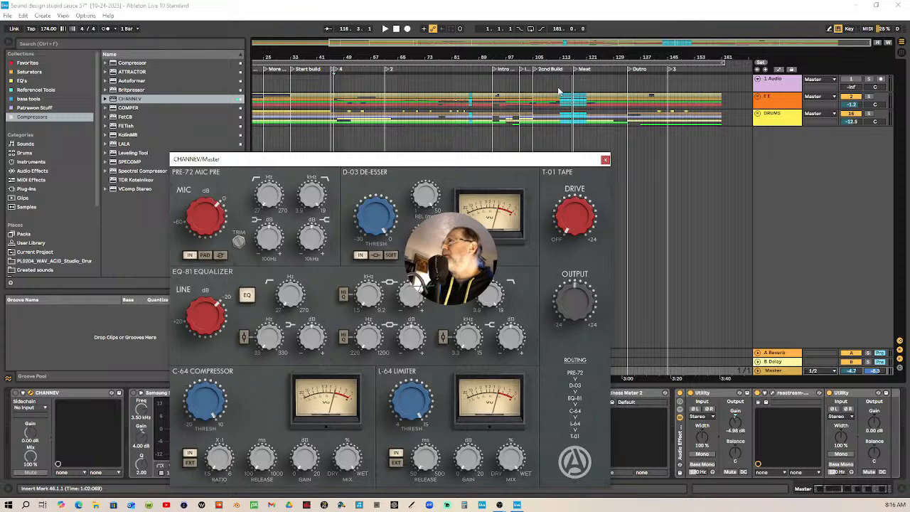
# Listen to the arrangement from around bar 88 and from the Intro Melody and Intro elements markers
pyautogui.moveTo(257, 64)
pyautogui.mouseDown()
pyautogui.moveTo(561, 64)
pyautogui.moveTo(488, 91)
pyautogui.moveTo(475, 85)
pyautogui.mouseUp()
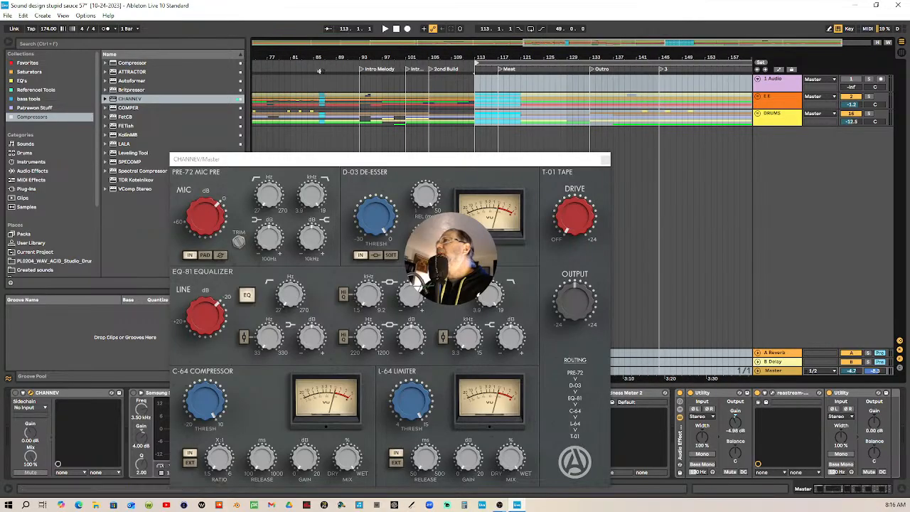
pyautogui.click(284, 63)
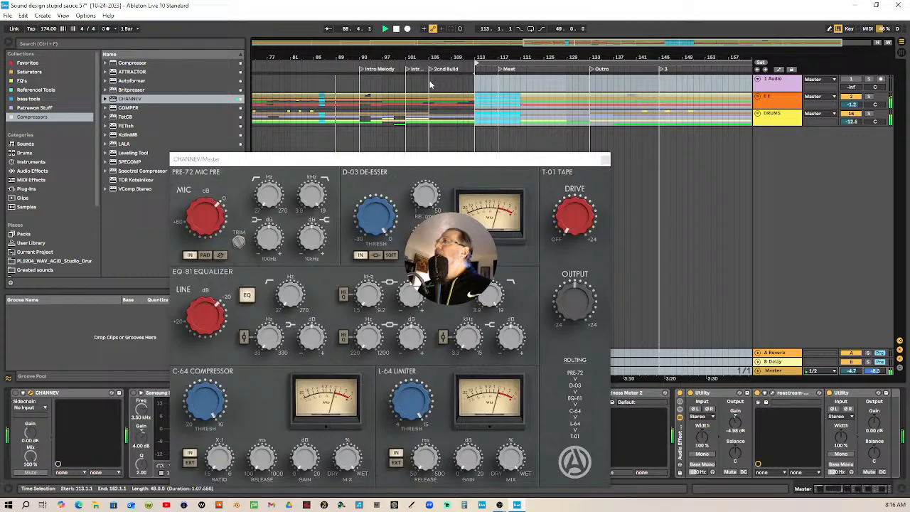
pyautogui.click(362, 70)
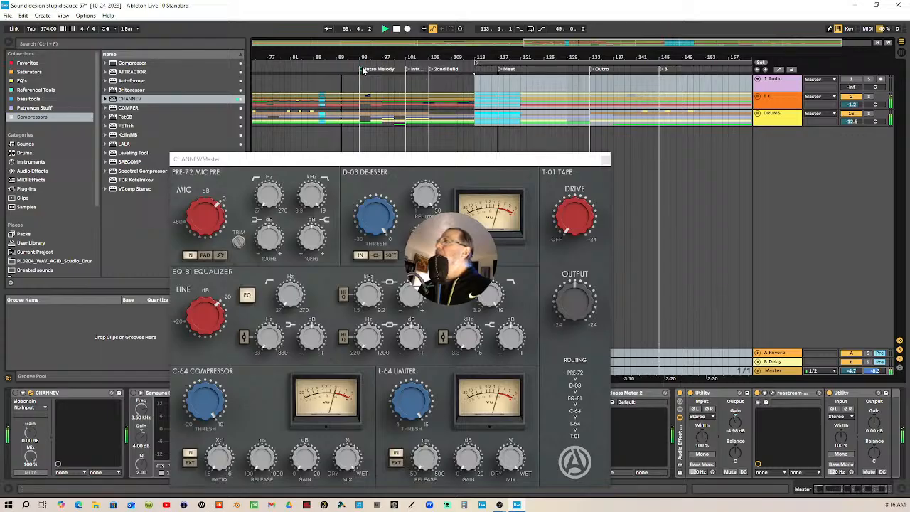
pyautogui.click(407, 70)
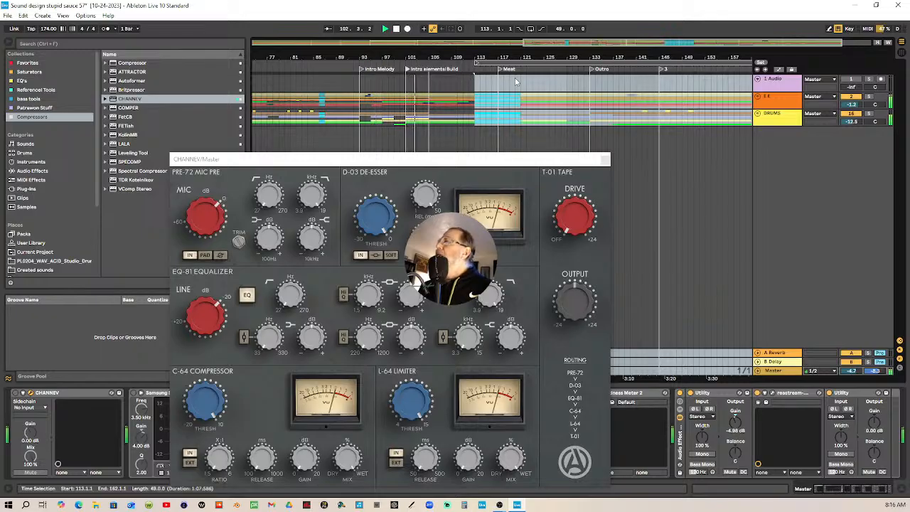
# Loop the eight bars from 113.1.1 to 121.1.1 around the start of the Meat section
pyautogui.moveTo(749, 63); pyautogui.dragTo(520, 93)
pyautogui.moveTo(488, 56); pyautogui.dragTo(423, 56)
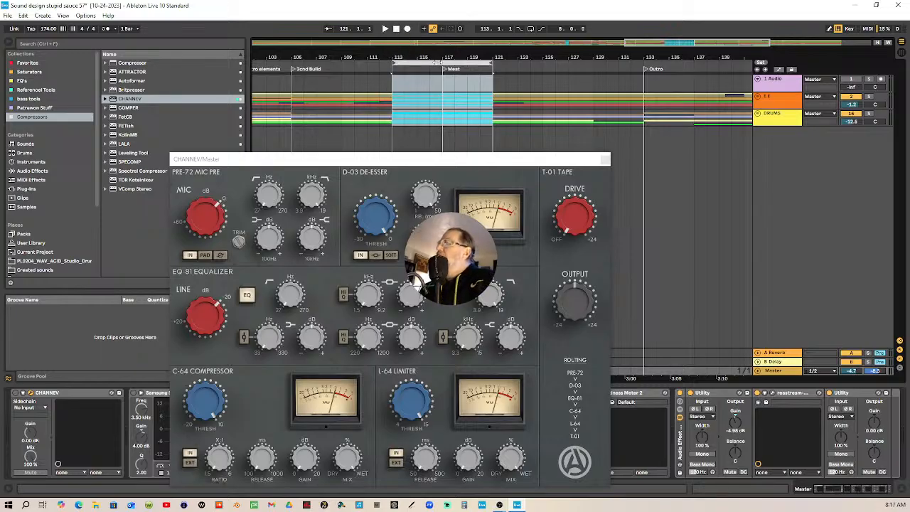
pyautogui.click(530, 29)
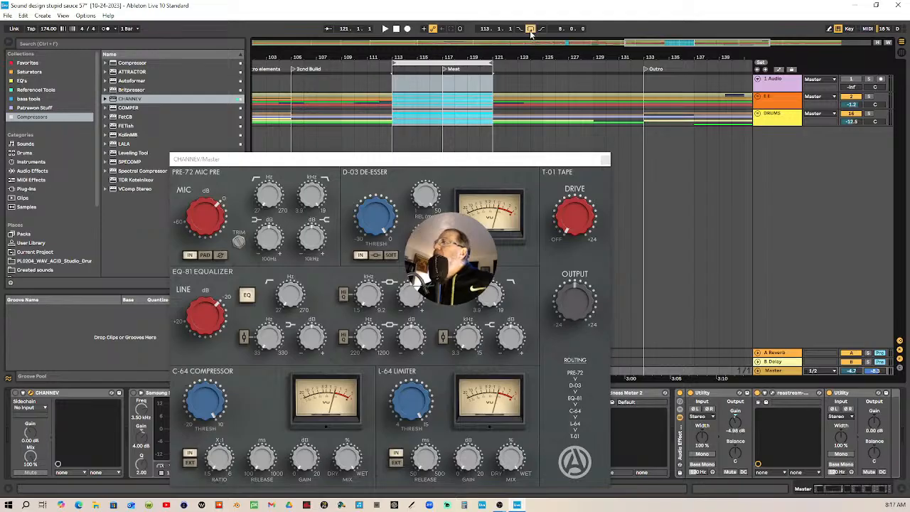
pyautogui.moveTo(506, 56); pyautogui.dragTo(432, 37)
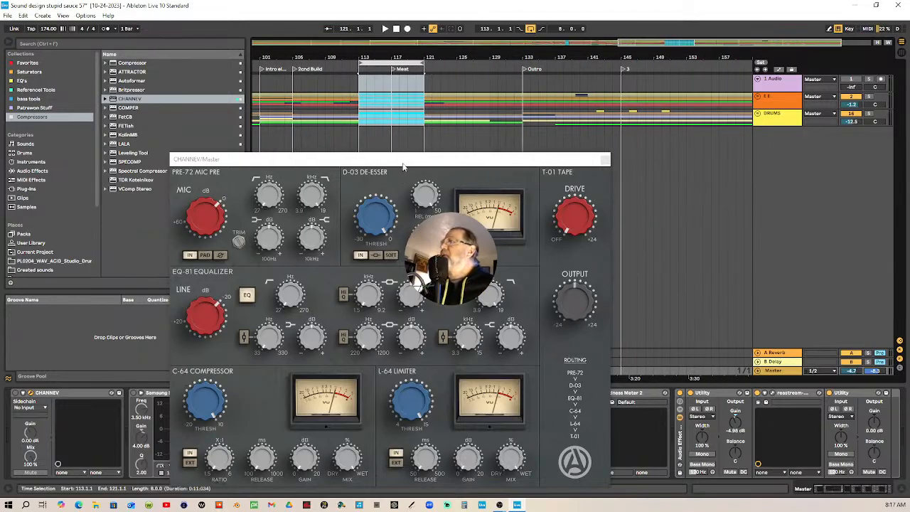
# Reposition the CHANNEV window so the loop range is visible and check the PRE-72 MIC gain value
pyautogui.moveTo(402, 168); pyautogui.dragTo(353, 104)
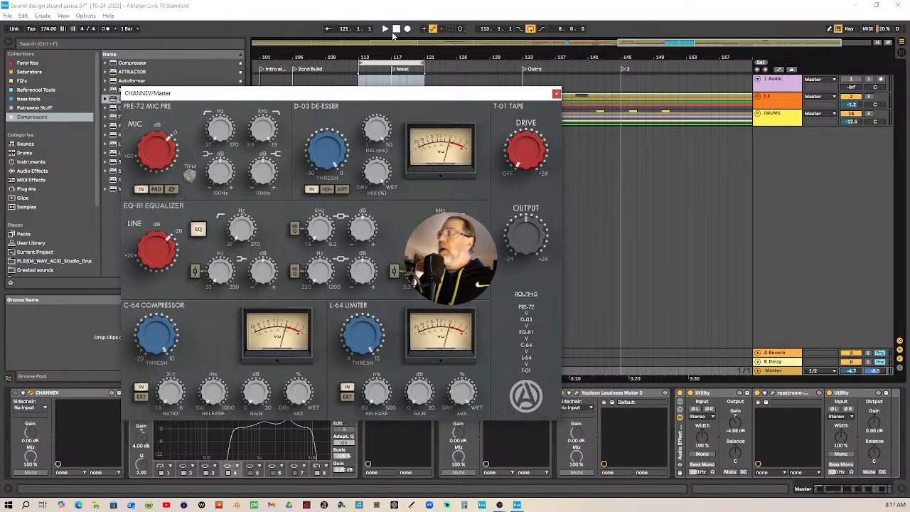
pyautogui.moveTo(411, 96); pyautogui.dragTo(451, 73)
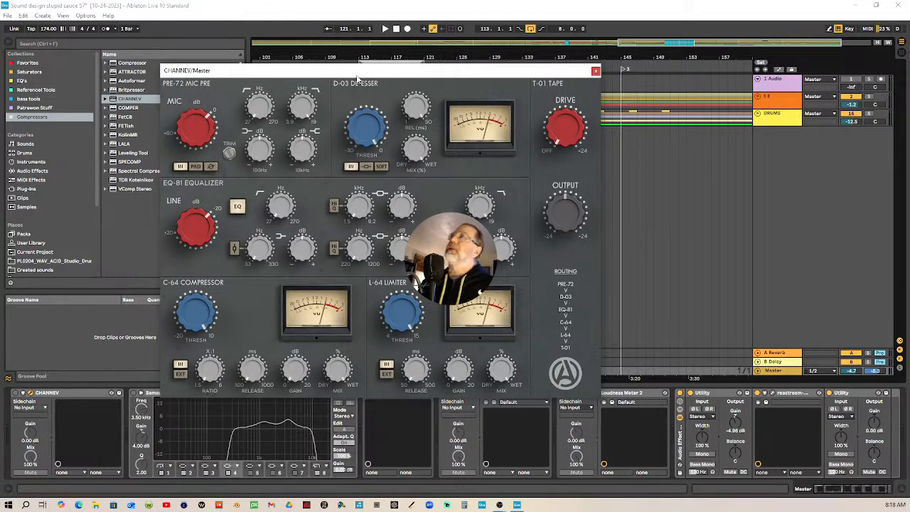
pyautogui.moveTo(370, 73); pyautogui.dragTo(392, 80)
pyautogui.moveTo(208, 138); pyautogui.dragTo(207, 106)
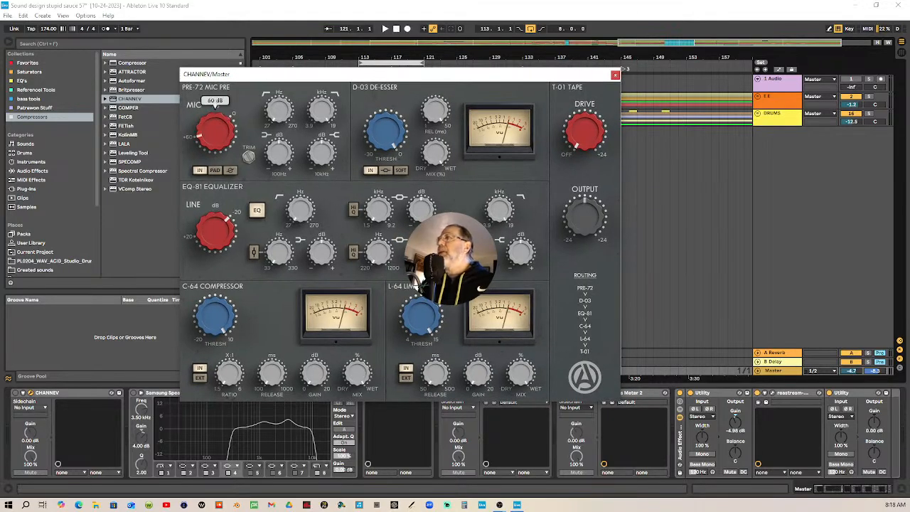
pyautogui.moveTo(420, 78); pyautogui.dragTo(423, 93)
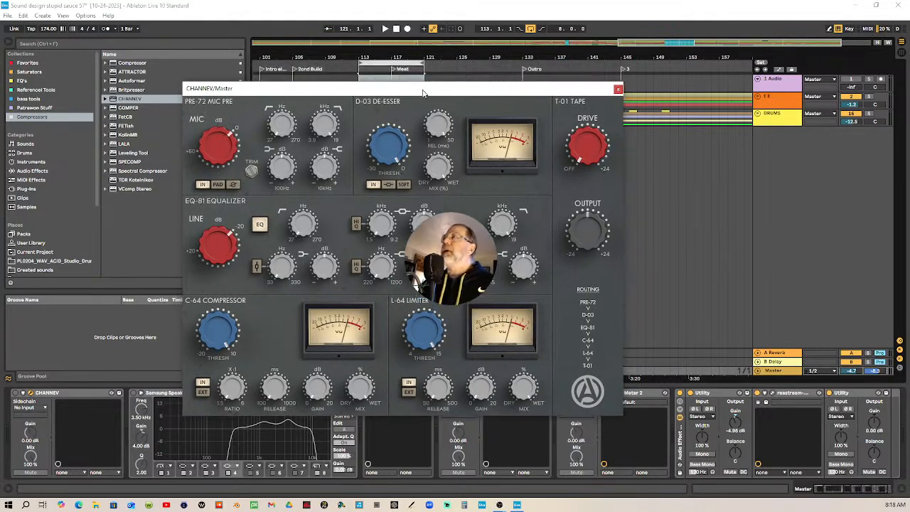
# Play the loop with CHANNEV bypassed, and activate CHANNEV to hear the same bars through it
pyautogui.press('space')
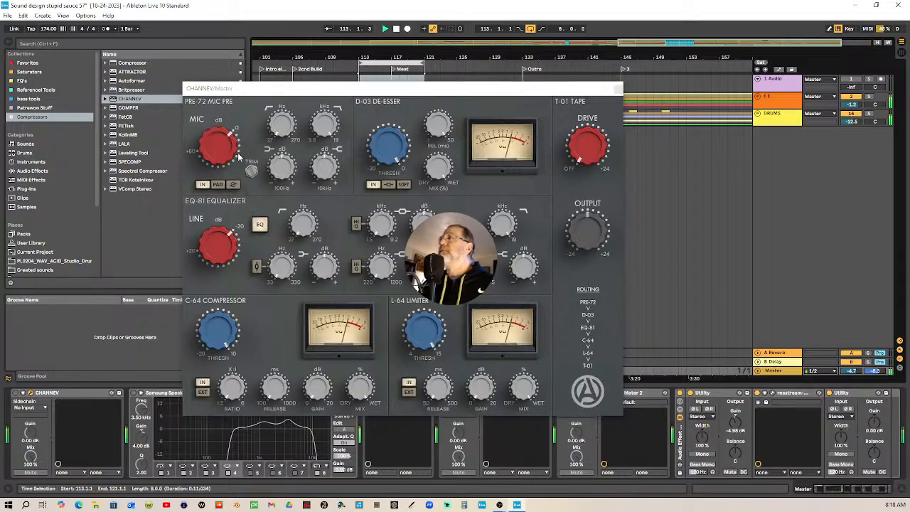
pyautogui.moveTo(225, 158)
pyautogui.mouseDown()
pyautogui.moveTo(225, 134)
pyautogui.moveTo(225, 158)
pyautogui.mouseUp()
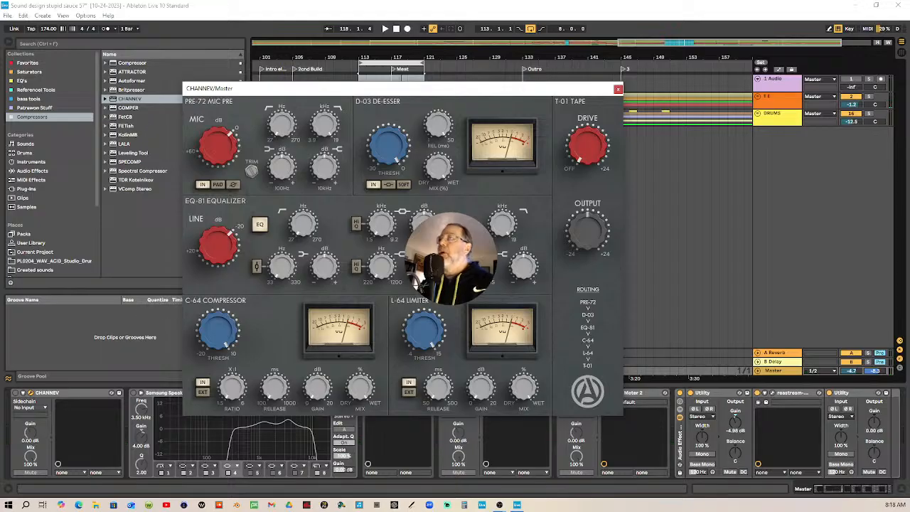
pyautogui.click(27, 422)
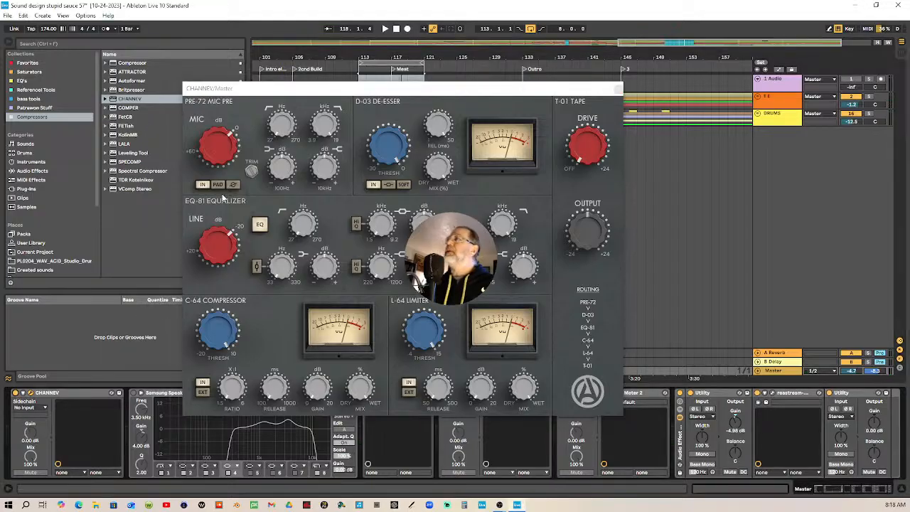
pyautogui.click(361, 65)
pyautogui.press('space')
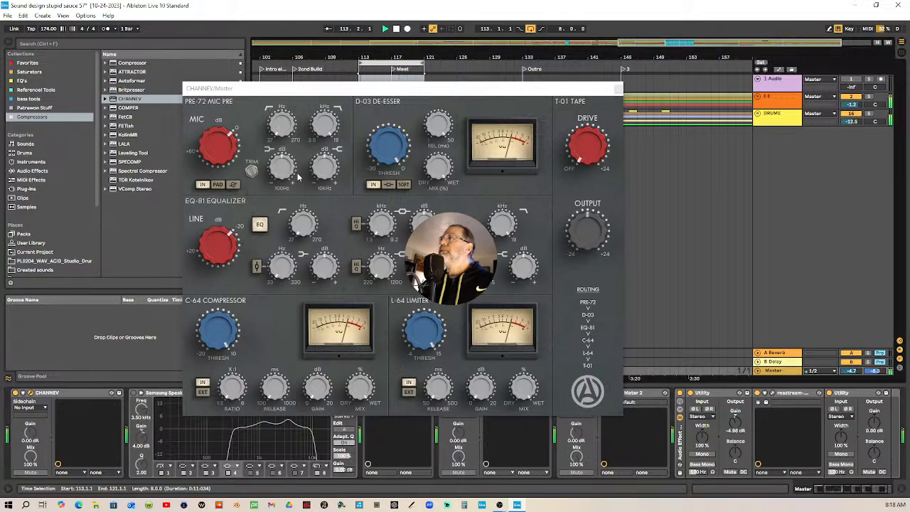
pyautogui.press('space')
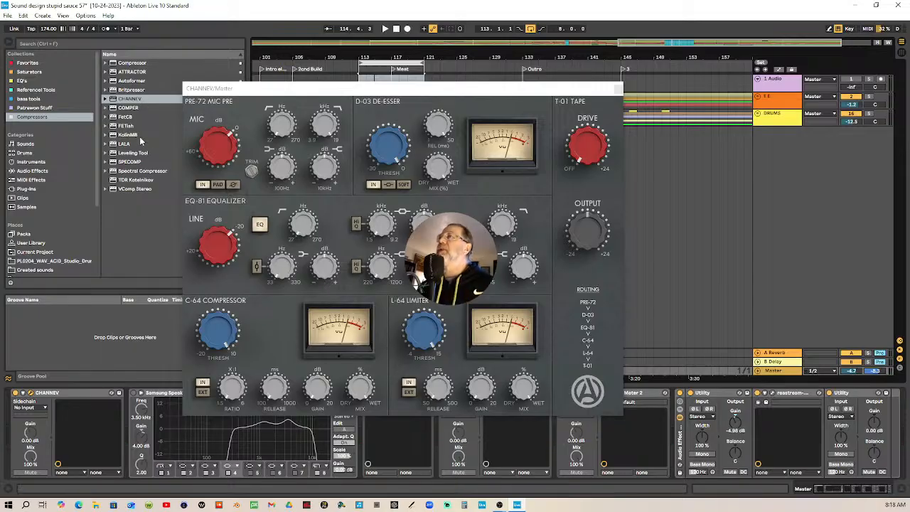
# Look through the plug-ins in the EQ's collection for a curve analyzer
pyautogui.click(81, 111)
pyautogui.click(35, 90)
pyautogui.click(30, 81)
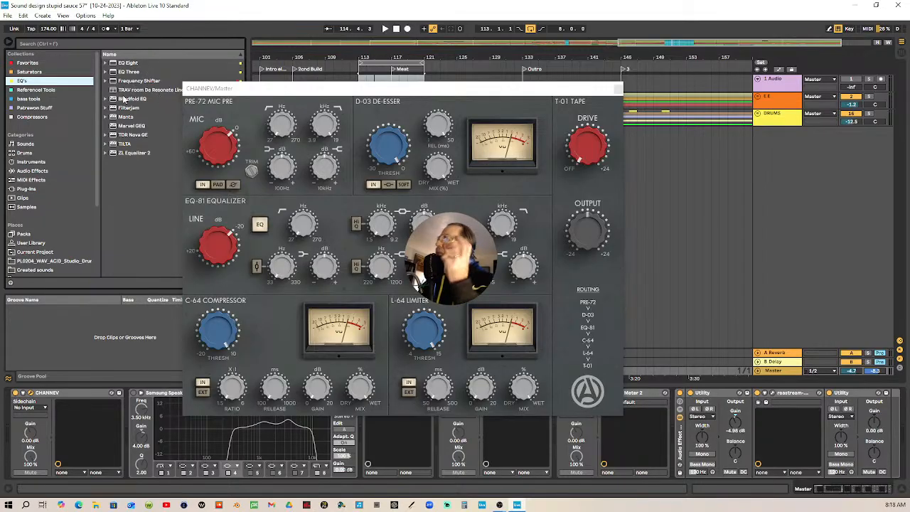
pyautogui.click(158, 93)
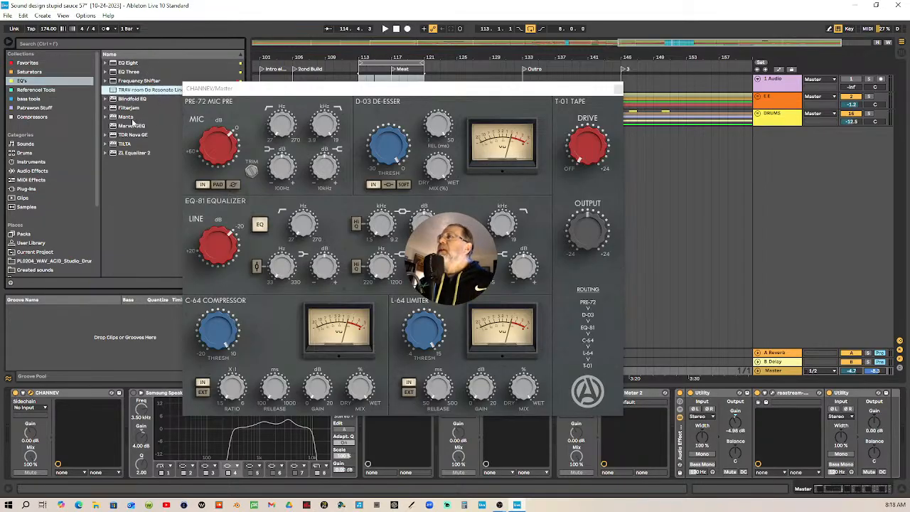
pyautogui.click(134, 126)
pyautogui.click(122, 118)
pyautogui.click(125, 109)
pyautogui.click(140, 99)
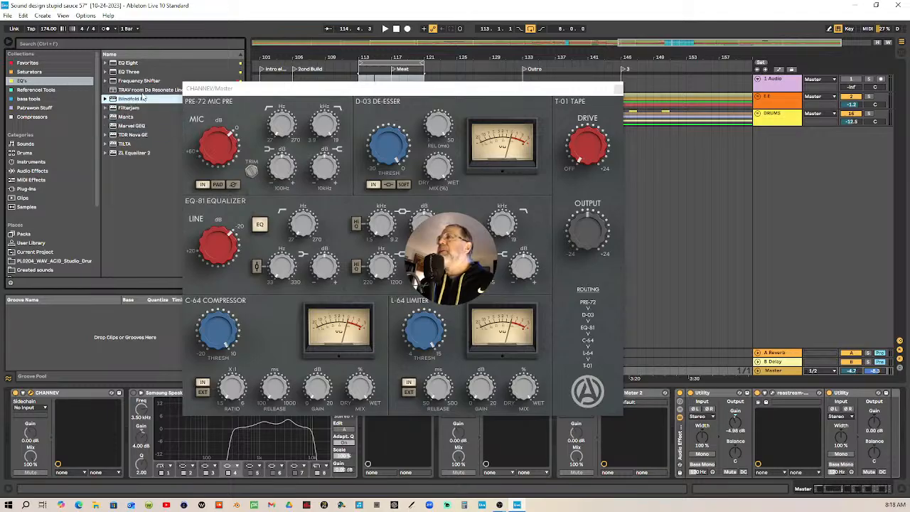
# Insert EQ Curve Analyzer 2 from Reference Tools before and after CHANNEV on the Master, with CHANNEV deactivated
pyautogui.click(44, 91)
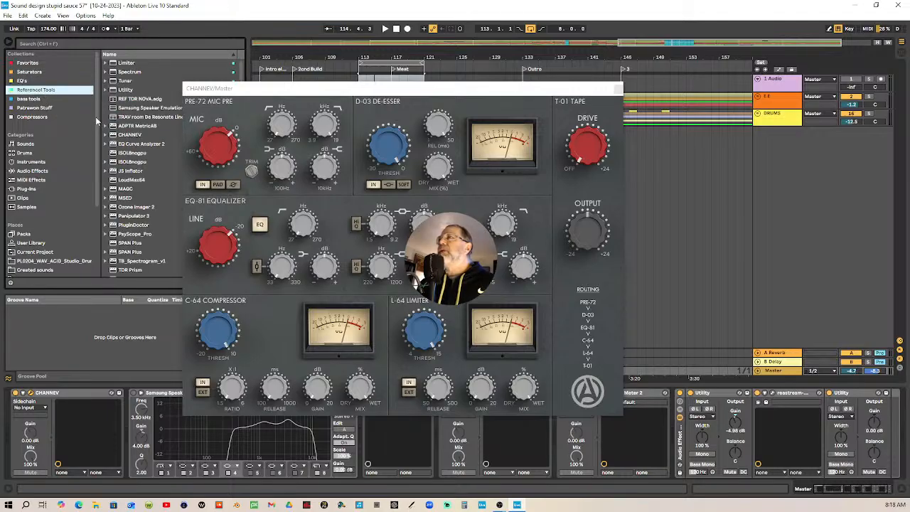
pyautogui.doubleClick(128, 145)
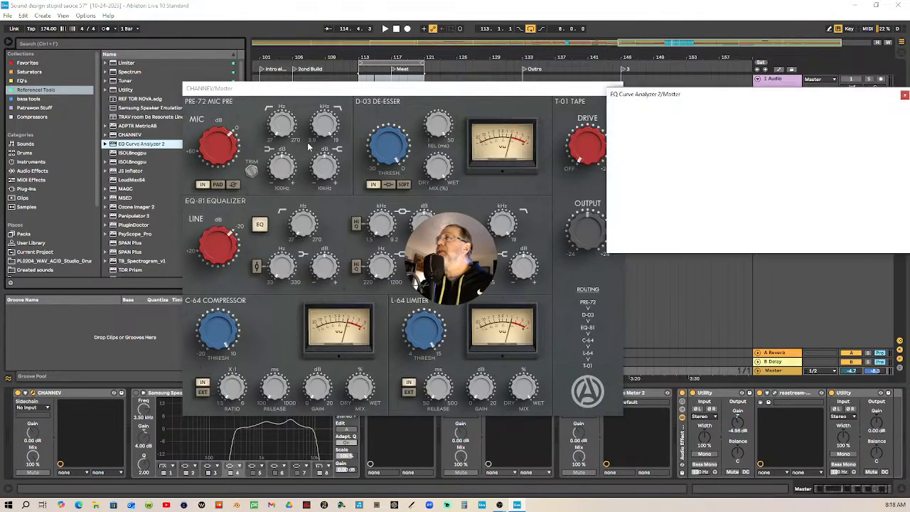
pyautogui.moveTo(337, 89); pyautogui.dragTo(446, 72)
pyautogui.click(108, 392)
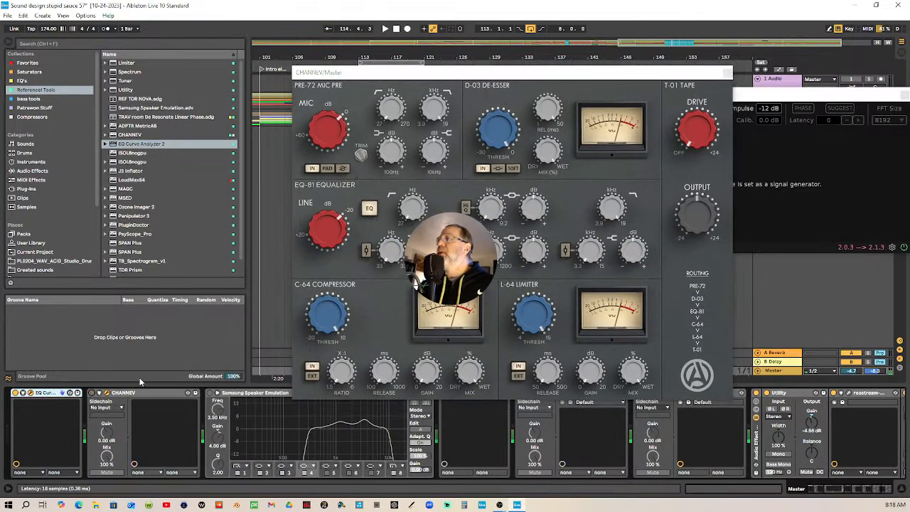
pyautogui.moveTo(128, 146); pyautogui.dragTo(206, 421)
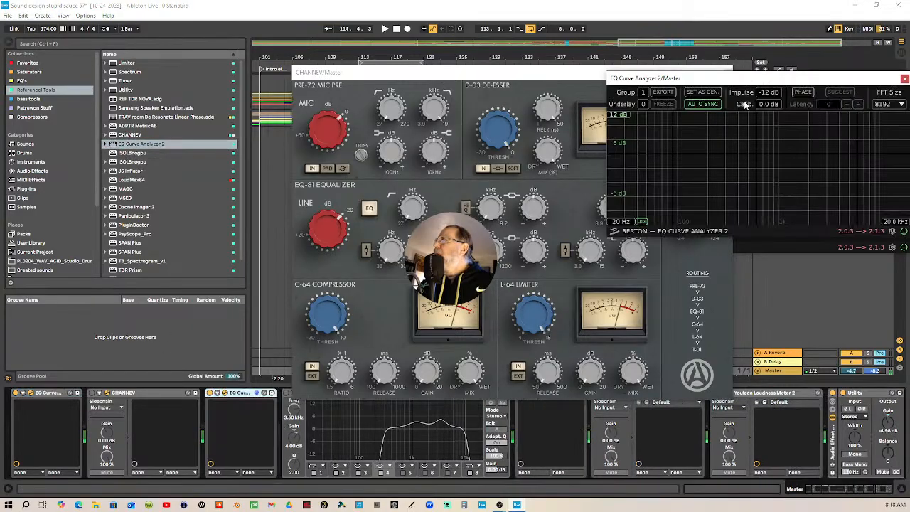
# Close the signal generator's EQ Curve Analyzer 2 window and place the other analyzer window beside CHANNEV
pyautogui.moveTo(786, 81); pyautogui.dragTo(653, 176)
pyautogui.click(785, 98)
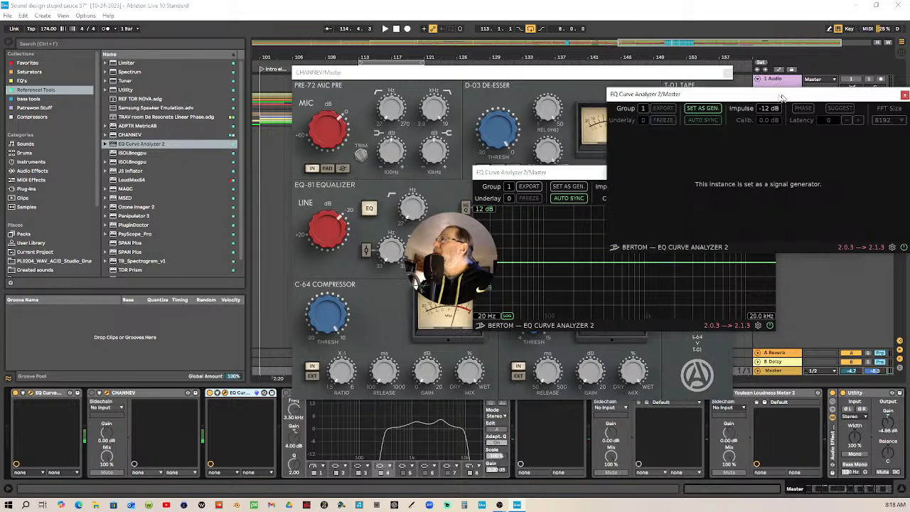
pyautogui.moveTo(785, 98); pyautogui.dragTo(601, 98)
pyautogui.click(719, 96)
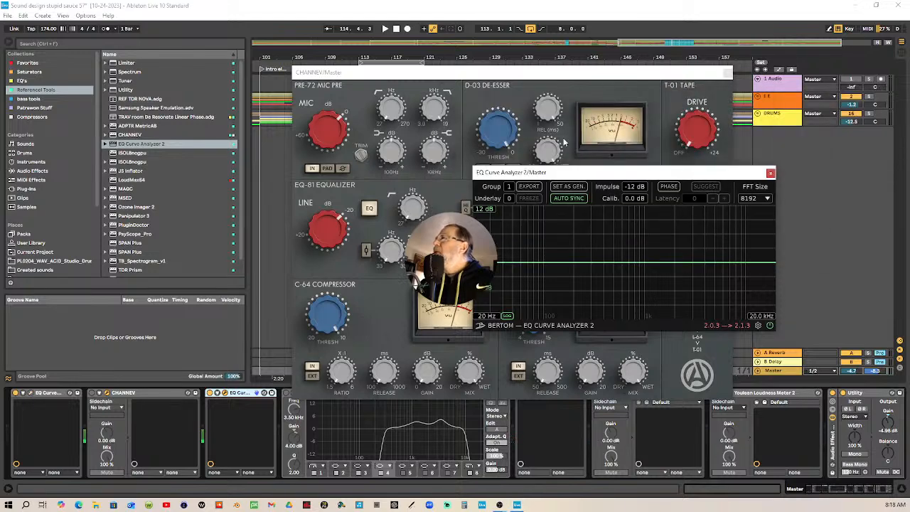
pyautogui.moveTo(552, 76); pyautogui.dragTo(362, 51)
pyautogui.click(593, 176)
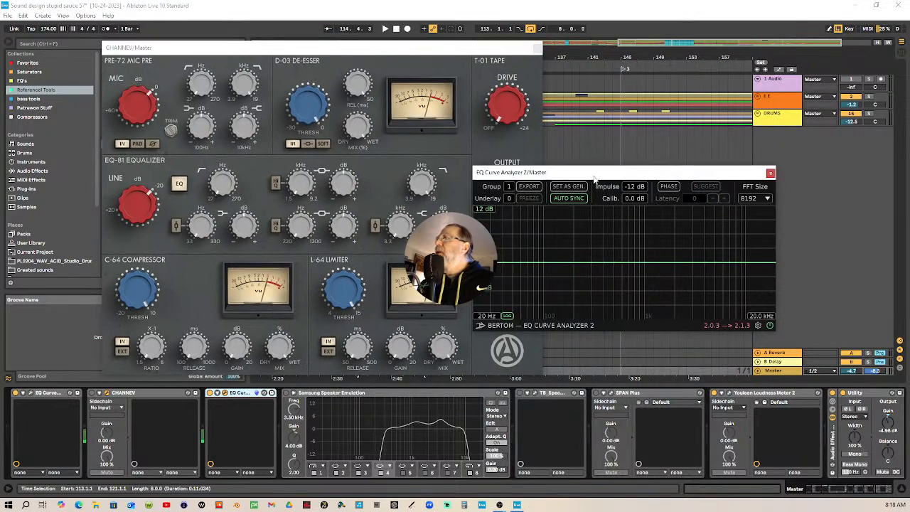
pyautogui.moveTo(622, 173); pyautogui.dragTo(697, 90)
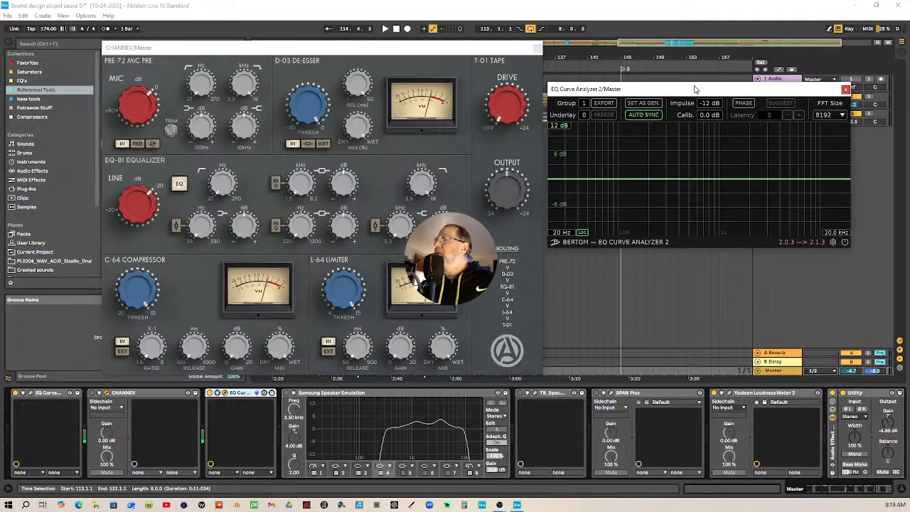
# Show the phase curve in EQ Curve Analyzer 2 and toggle CHANNEV to compare its frequency and phase response
pyautogui.click(748, 104)
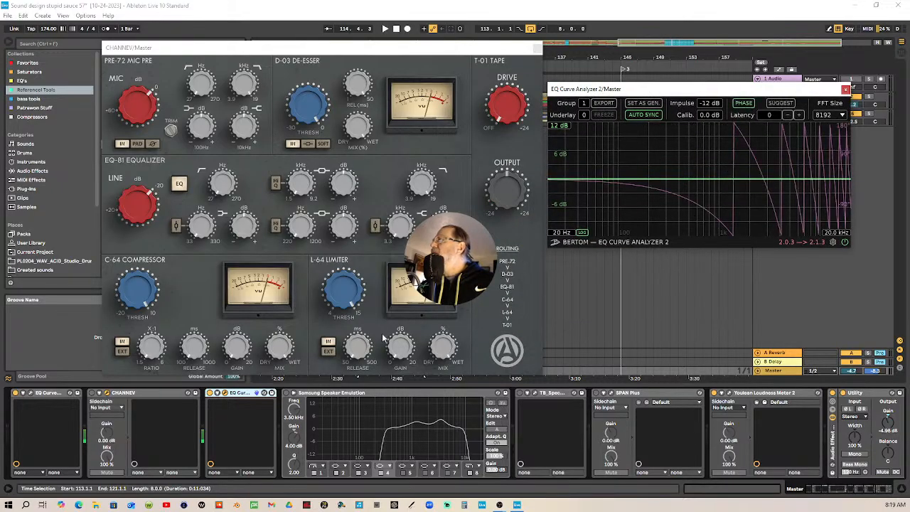
pyautogui.click(92, 393)
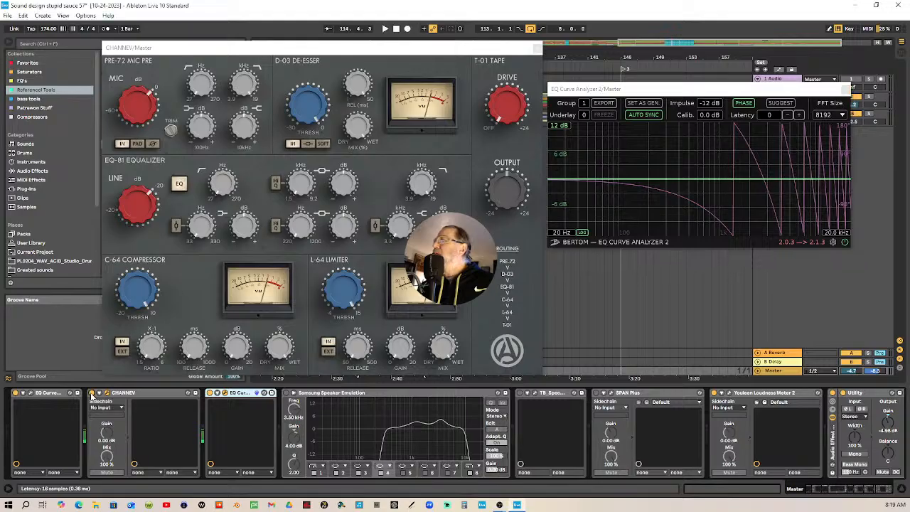
pyautogui.click(92, 394)
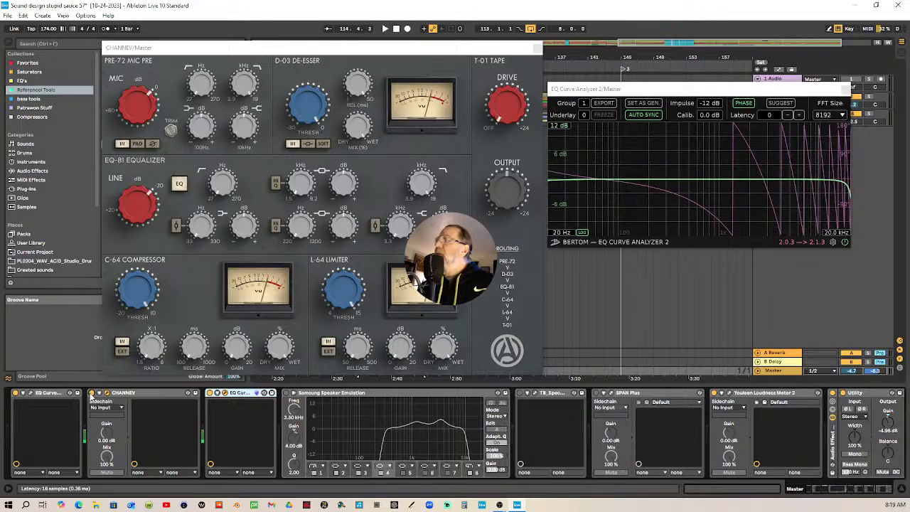
pyautogui.click(92, 394)
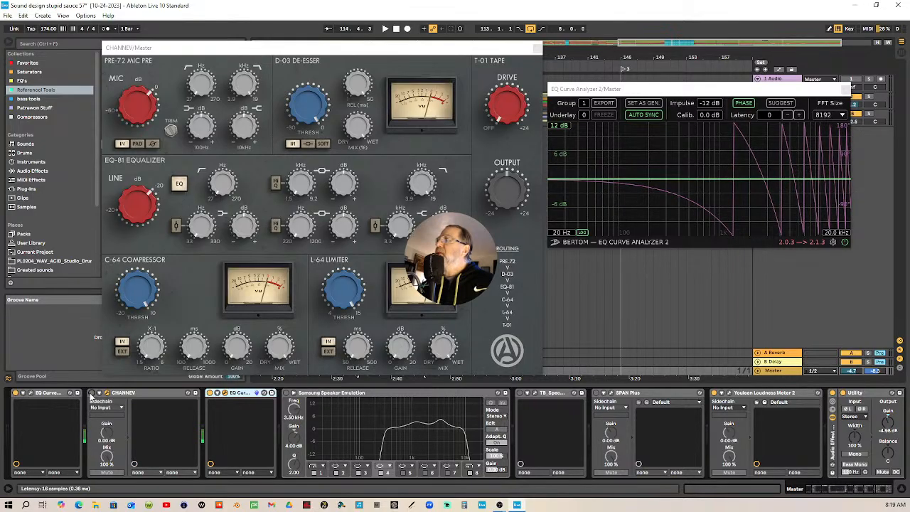
# Toggle CHANNEV off and on to recheck its frequency and phase curves in EQ Curve Analyzer 2
pyautogui.click(92, 394)
pyautogui.click(91, 393)
pyautogui.click(92, 393)
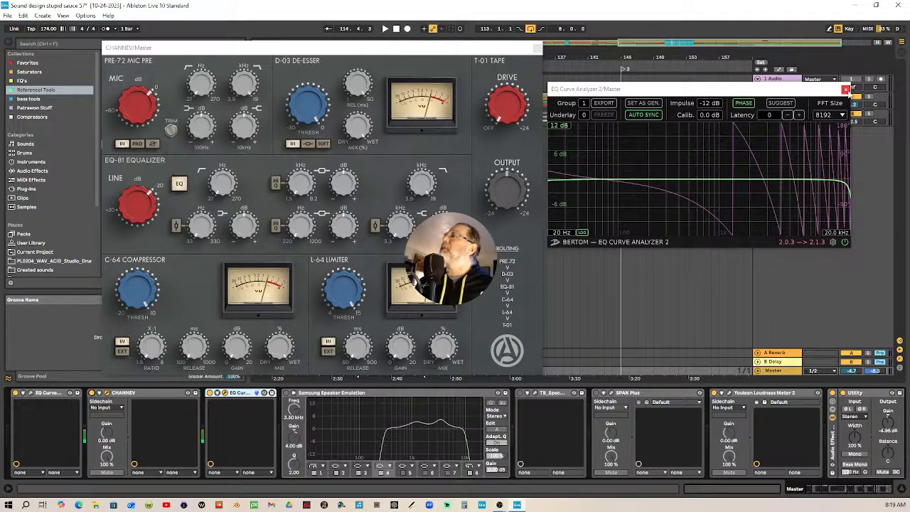
# Close the EQ Curve Analyzer 2 window and delete both analyzer instances from the Master
pyautogui.click(846, 89)
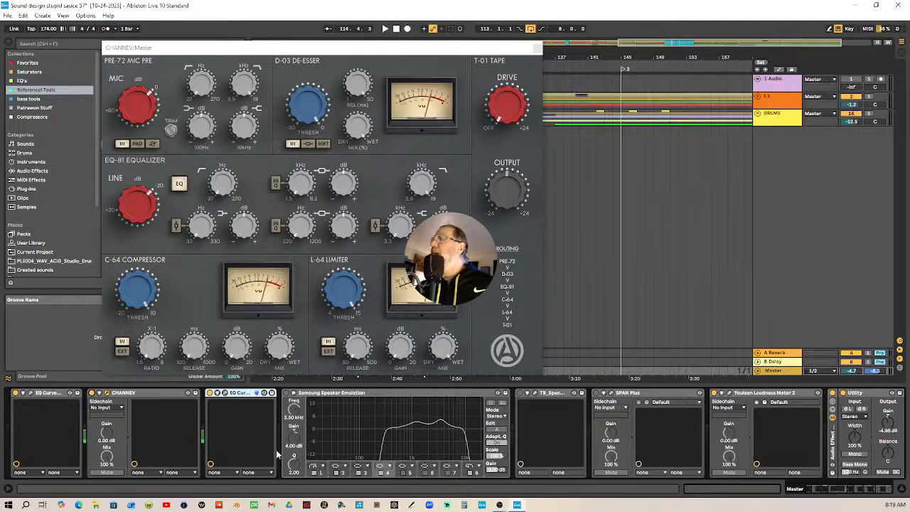
pyautogui.rightClick(245, 395)
pyautogui.click(258, 397)
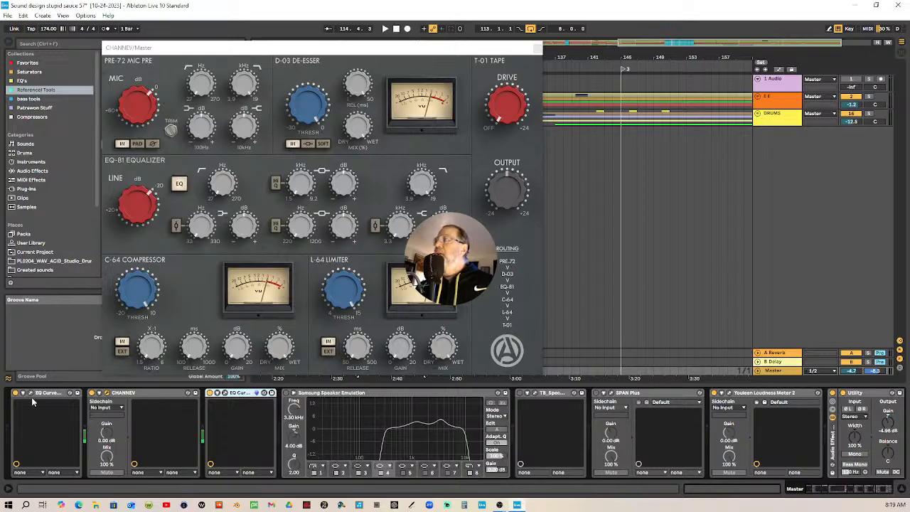
pyautogui.rightClick(49, 395)
pyautogui.click(56, 397)
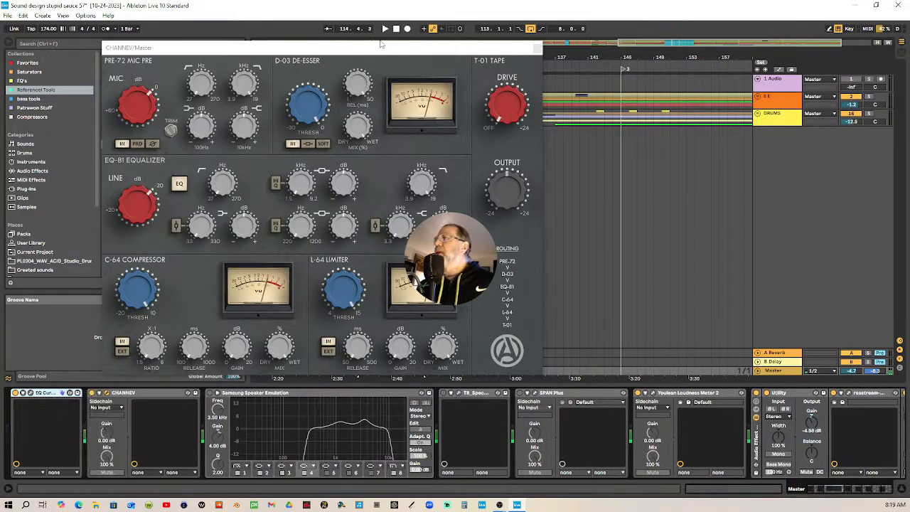
# Move the CHANNEV window clear of the arrangement's bar ruler and play the looped section from bar 113
pyautogui.moveTo(359, 52); pyautogui.dragTo(442, 133)
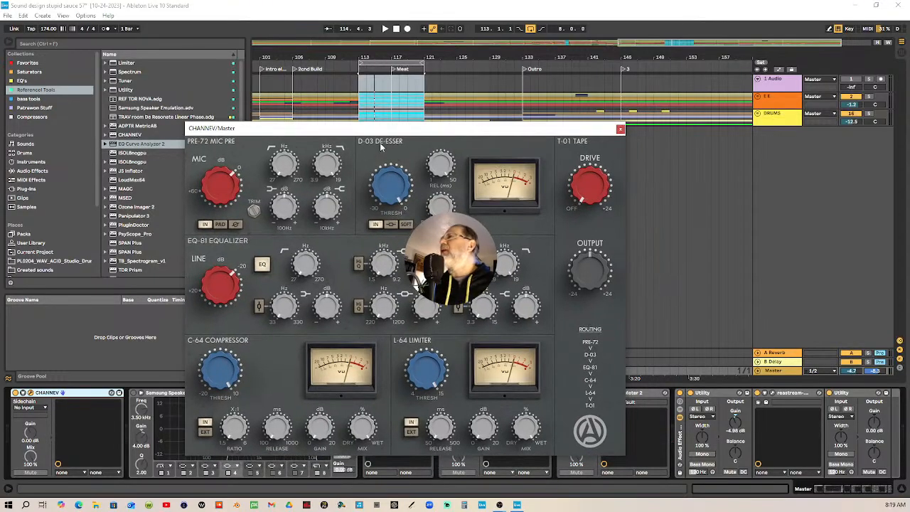
pyautogui.moveTo(224, 187); pyautogui.dragTo(224, 186)
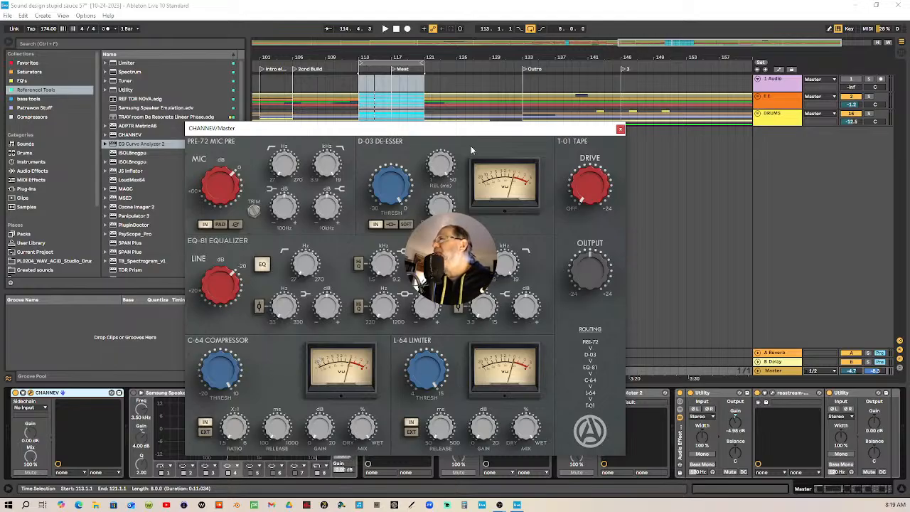
pyautogui.moveTo(478, 135); pyautogui.dragTo(458, 138)
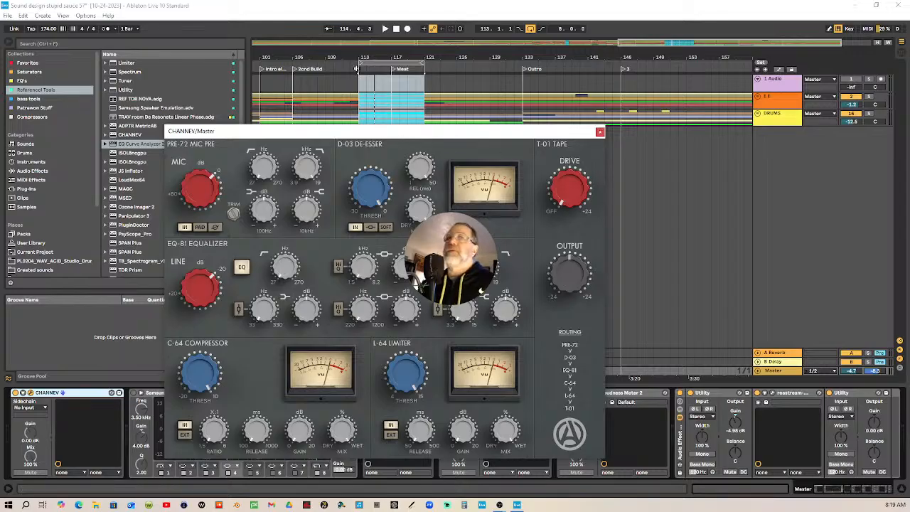
pyautogui.click(360, 80)
pyautogui.press('space')
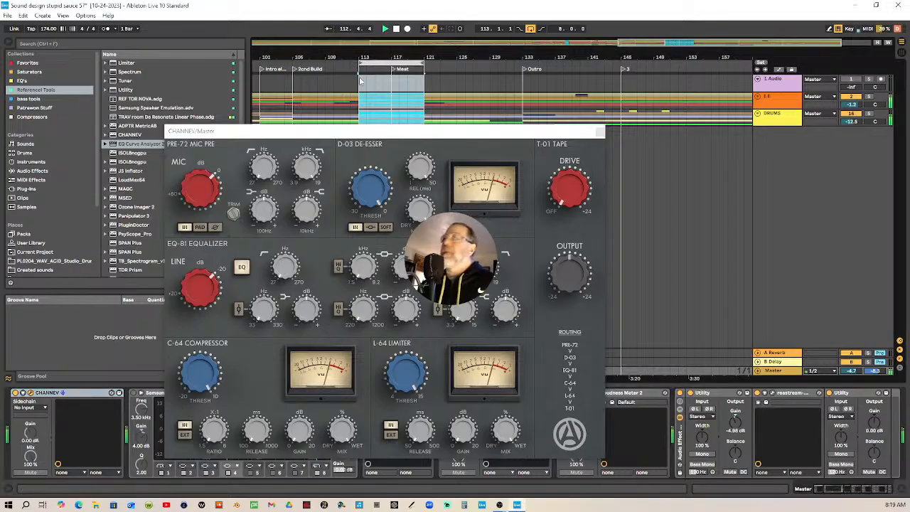
# Raise CHANNEV's PRE-72 mic gain to about 12 dB and switch off the D-03 de-esser
pyautogui.click(200, 196)
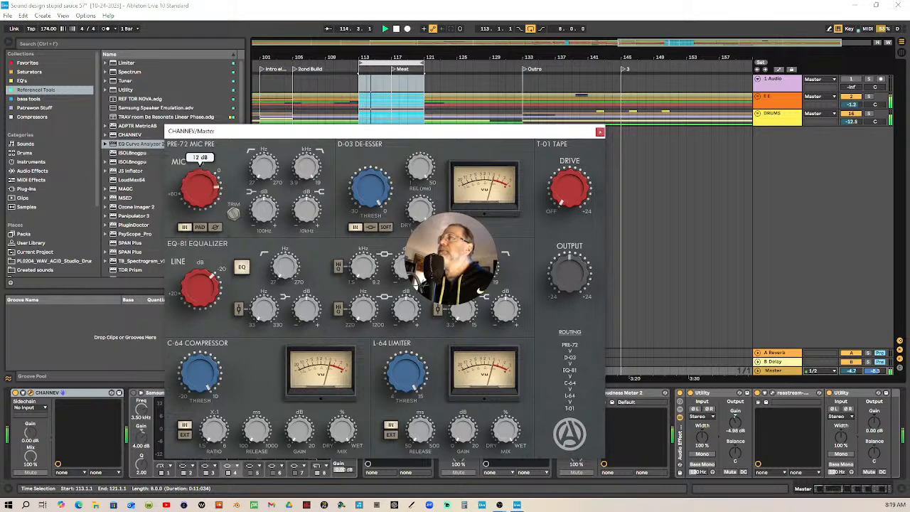
pyautogui.moveTo(200, 196)
pyautogui.mouseDown()
pyautogui.moveTo(200, 181)
pyautogui.moveTo(200, 209)
pyautogui.mouseUp()
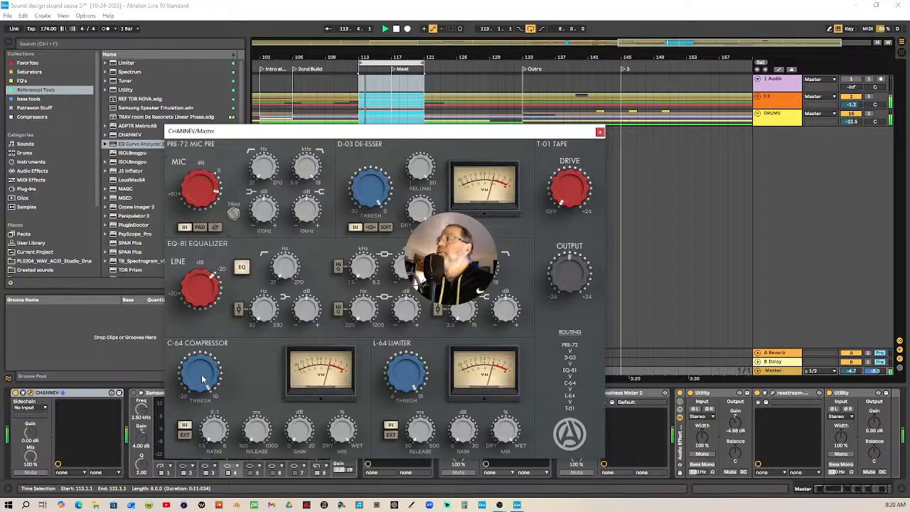
pyautogui.click(207, 293)
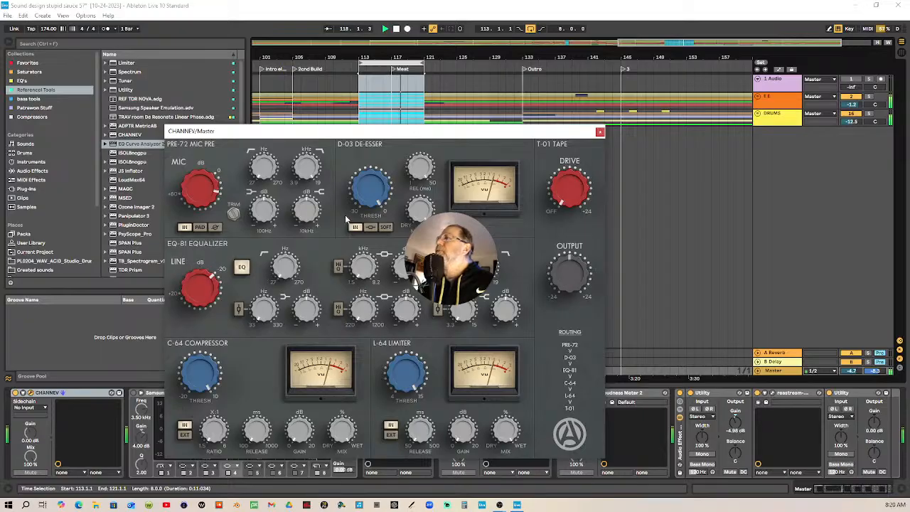
pyautogui.click(366, 194)
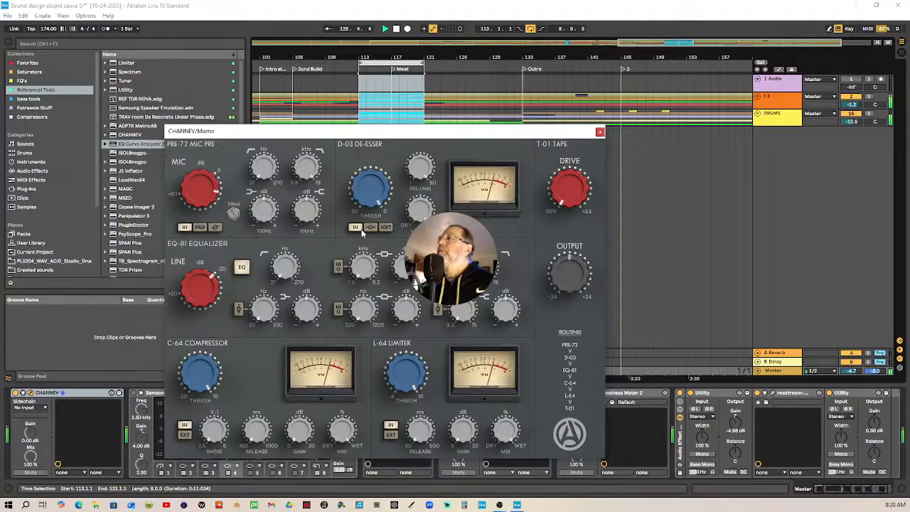
pyautogui.moveTo(202, 288); pyautogui.dragTo(201, 252)
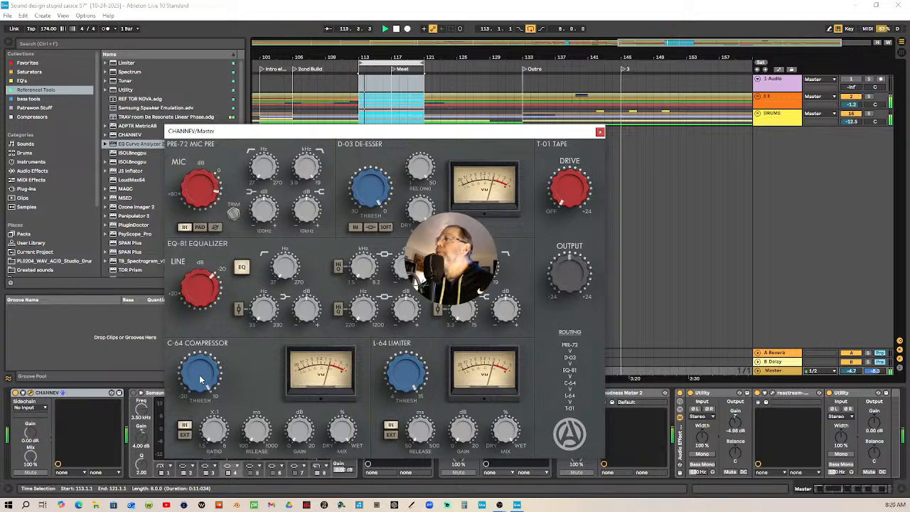
# Try extreme CHANNEV settings: C-64 compressor threshold near -20 dB with mic gain at 60 dB and line gain near +20 dB
pyautogui.moveTo(299, 429); pyautogui.dragTo(300, 431)
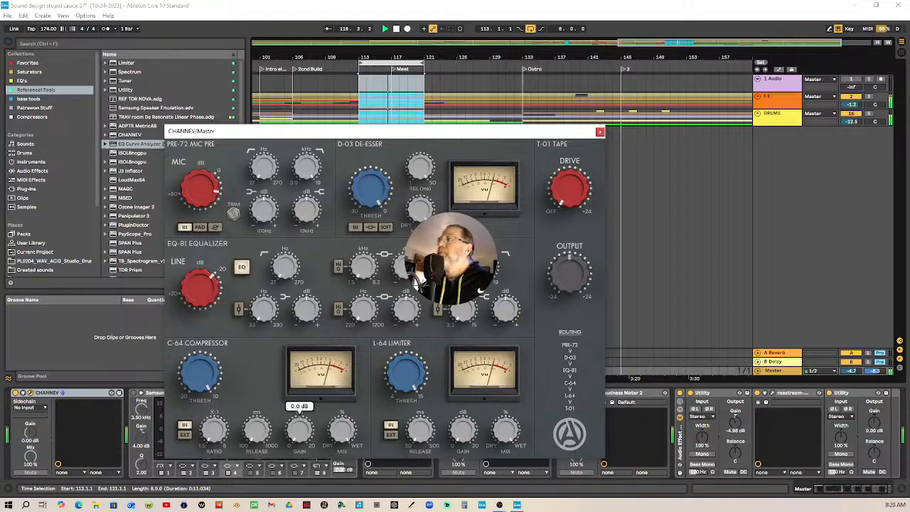
pyautogui.moveTo(202, 374); pyautogui.dragTo(202, 401)
pyautogui.moveTo(202, 197); pyautogui.dragTo(202, 185)
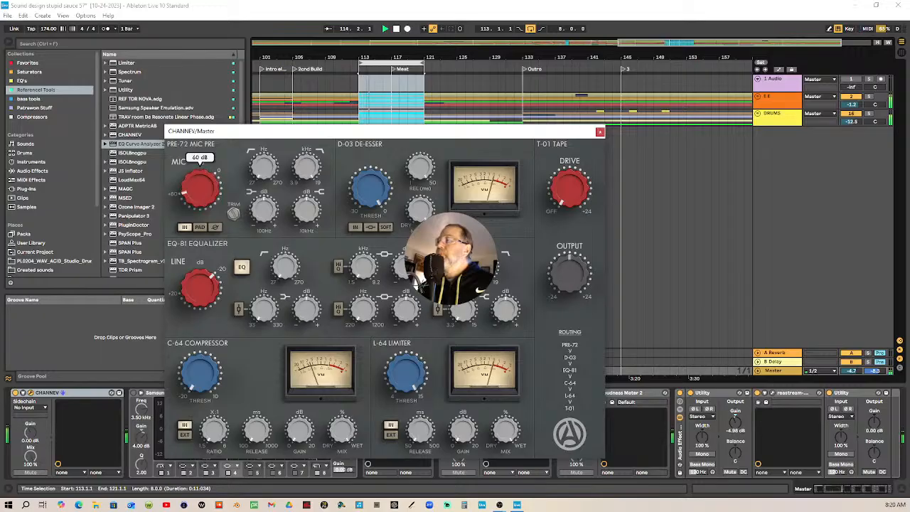
pyautogui.moveTo(192, 297); pyautogui.dragTo(184, 337)
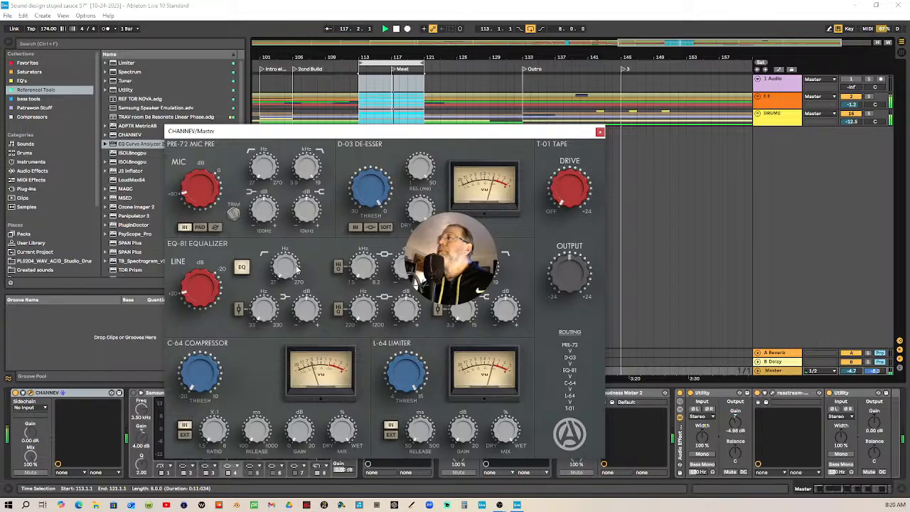
# Set CHANNEV's mic gain to 21 dB, line gain to -1 dB and C-64 compressor threshold to 1.6 dB
pyautogui.moveTo(198, 191); pyautogui.dragTo(198, 222)
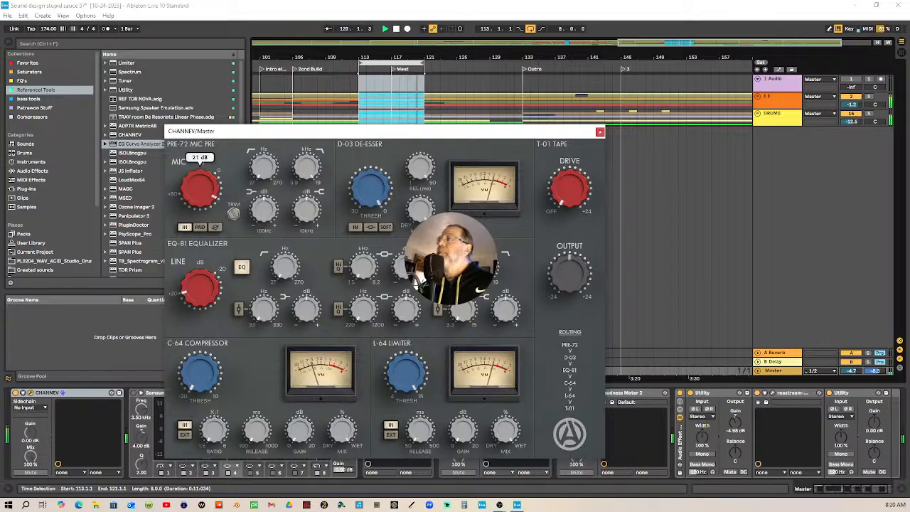
pyautogui.moveTo(200, 284); pyautogui.dragTo(199, 312)
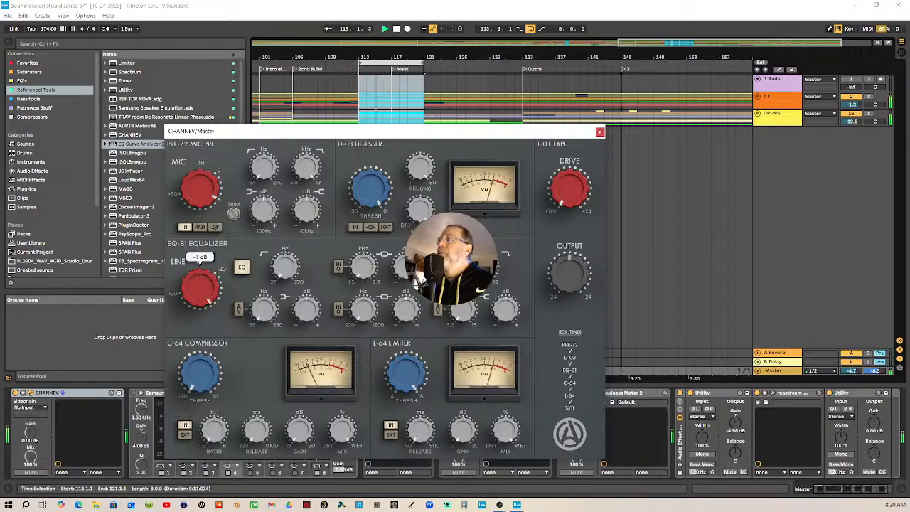
pyautogui.moveTo(201, 375)
pyautogui.mouseDown()
pyautogui.moveTo(201, 384)
pyautogui.moveTo(202, 373)
pyautogui.mouseUp()
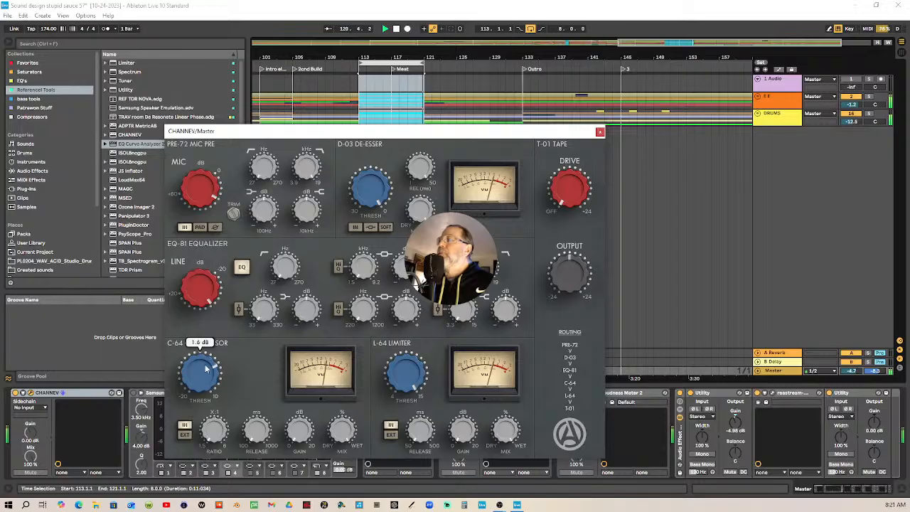
# Set the C-64 compressor's gain to about 1.6 dB while comparing the loop with CHANNEV bypassed and active, finishing with playback stopped
pyautogui.click(15, 394)
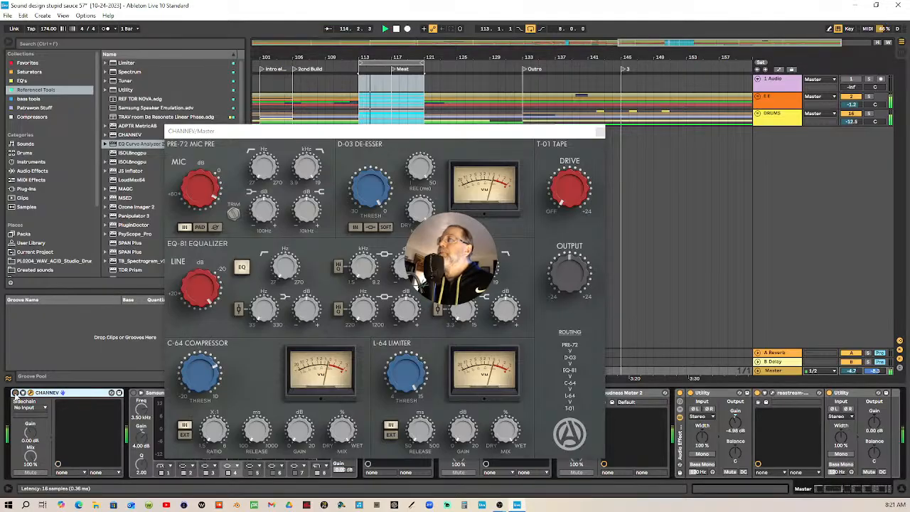
pyautogui.moveTo(310, 437); pyautogui.dragTo(310, 435)
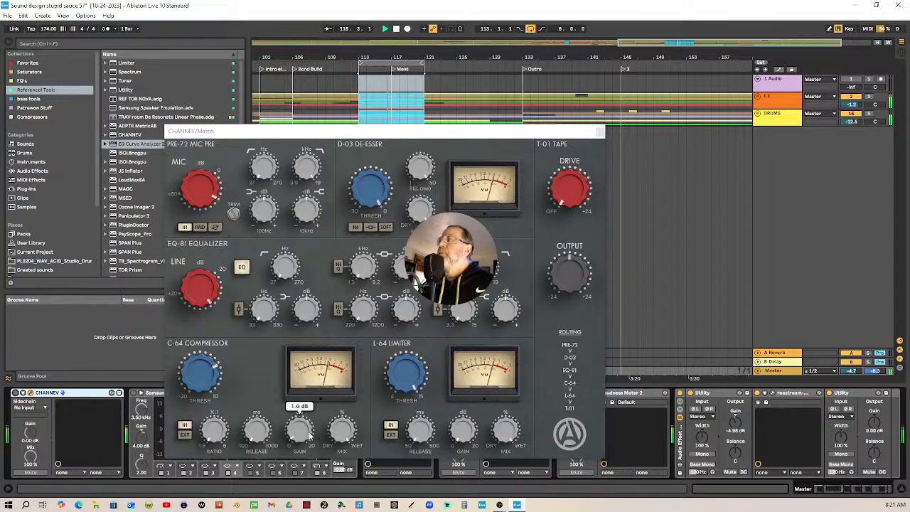
pyautogui.click(15, 394)
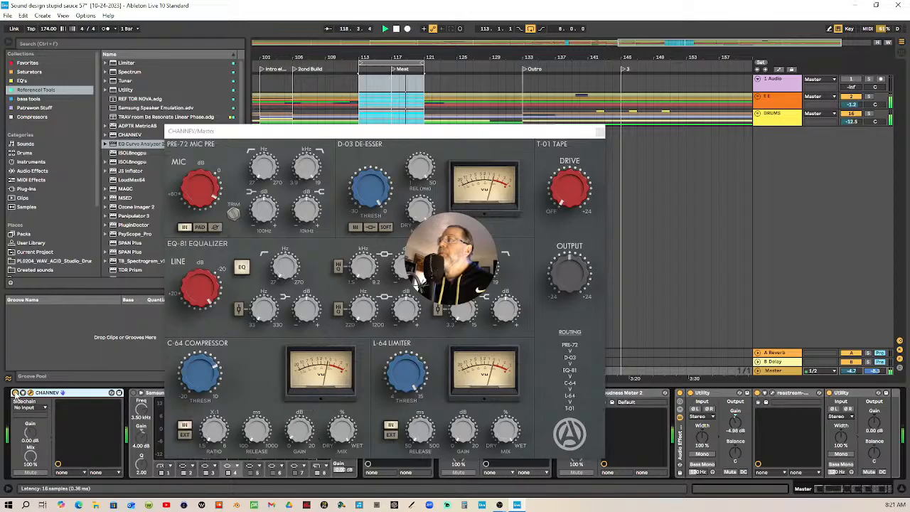
pyautogui.moveTo(292, 431)
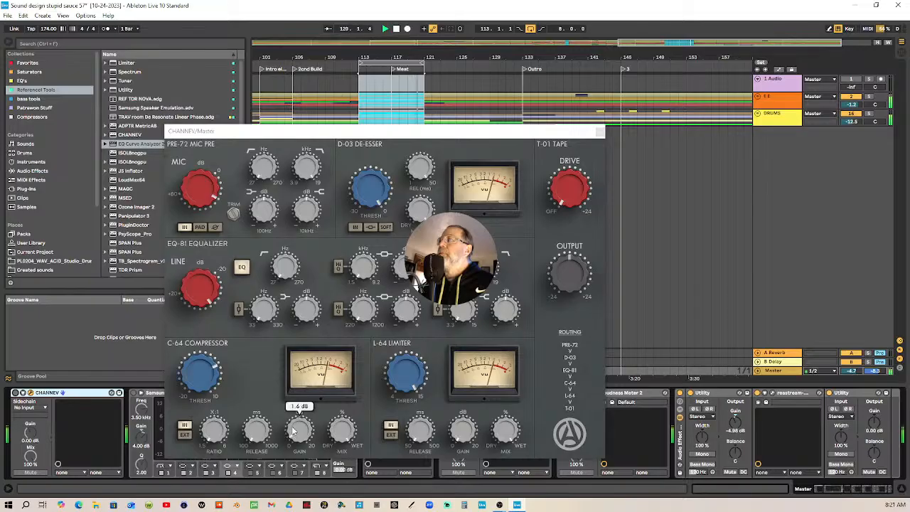
pyautogui.click(15, 394)
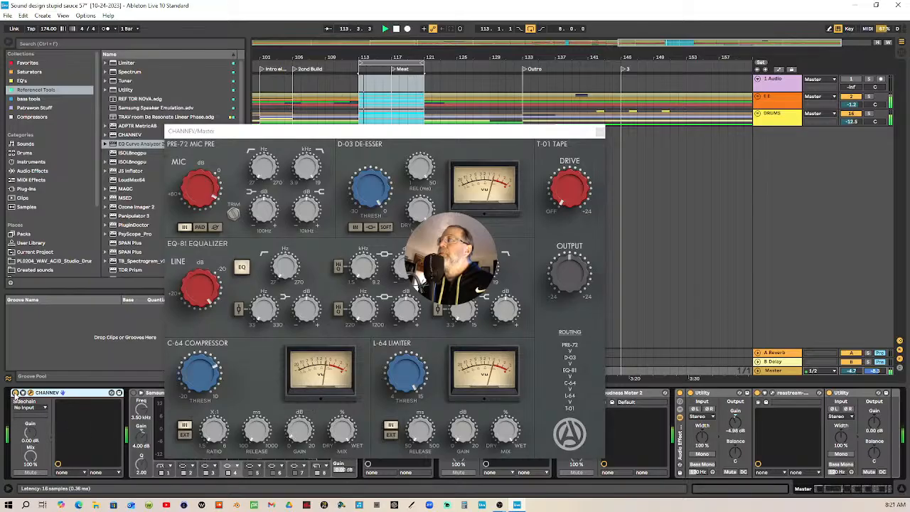
pyautogui.click(15, 394)
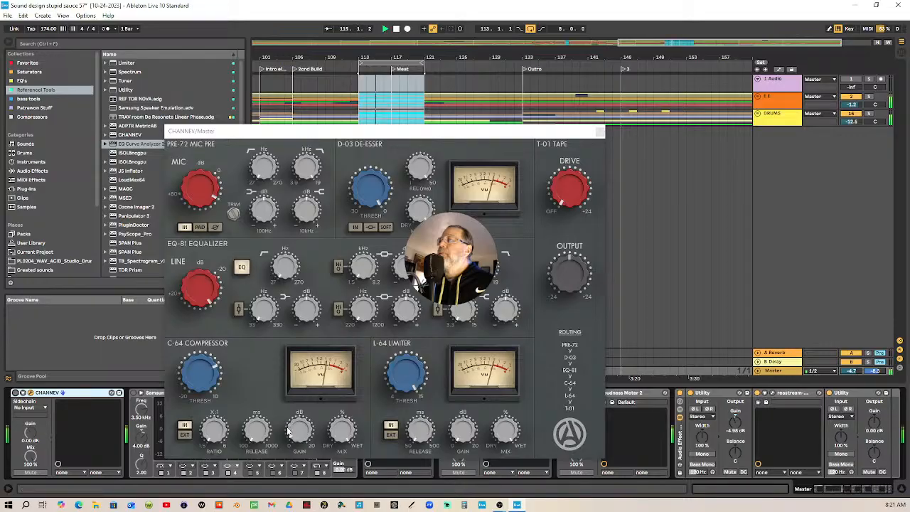
pyautogui.click(15, 394)
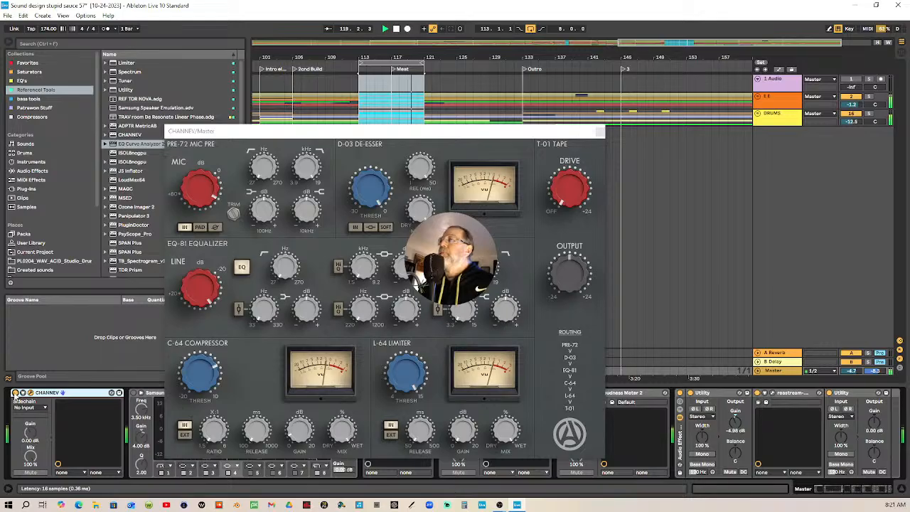
pyautogui.click(396, 30)
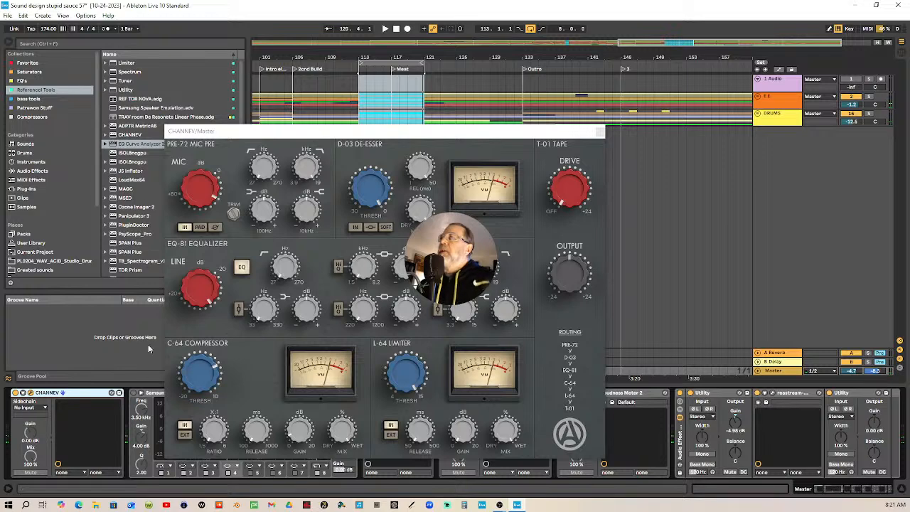
# Switch off CHANNEV's EQ-81 equalizer section and play the loop
pyautogui.click(254, 270)
pyautogui.click(242, 269)
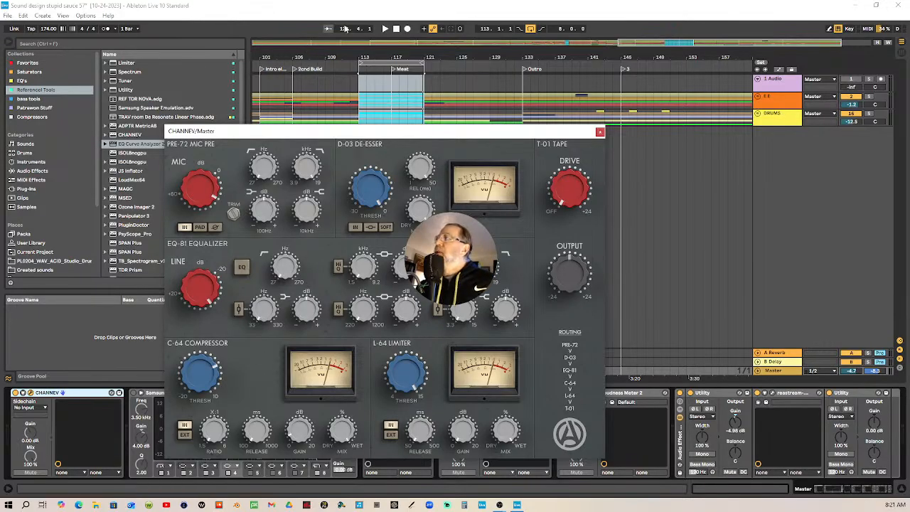
pyautogui.click(385, 29)
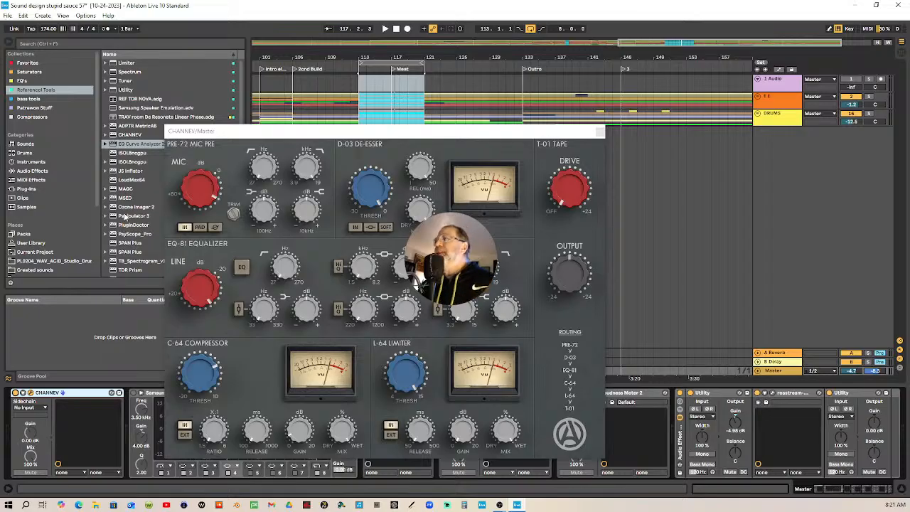
# Open Youlean Loudness Meter 2 from the Master chain and arrange it side by side with CHANNEV
pyautogui.moveTo(502, 132); pyautogui.dragTo(457, 89)
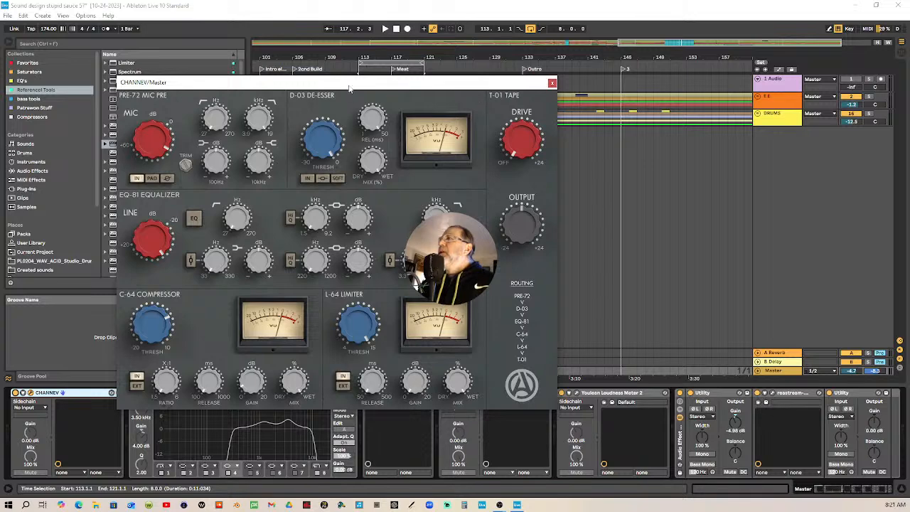
pyautogui.moveTo(358, 86); pyautogui.dragTo(322, 81)
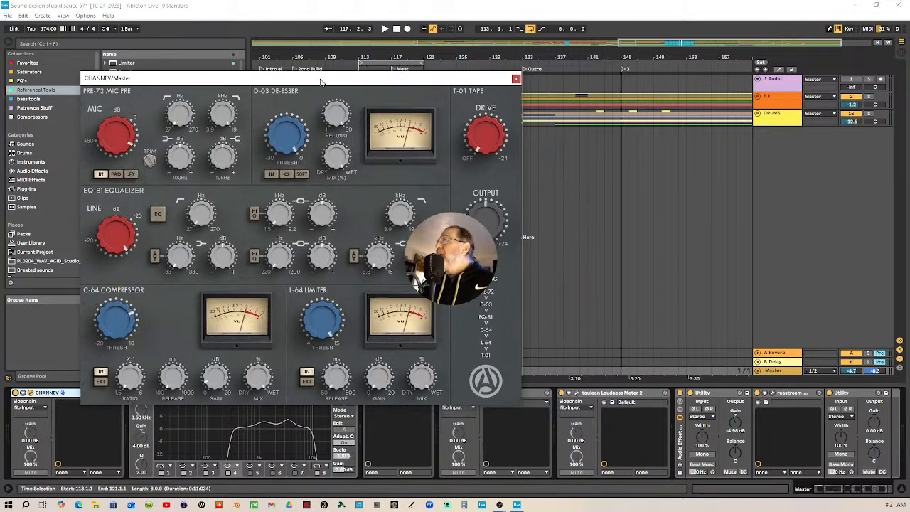
pyautogui.click(579, 393)
pyautogui.moveTo(213, 107); pyautogui.dragTo(541, 69)
pyautogui.moveTo(446, 80); pyautogui.dragTo(392, 86)
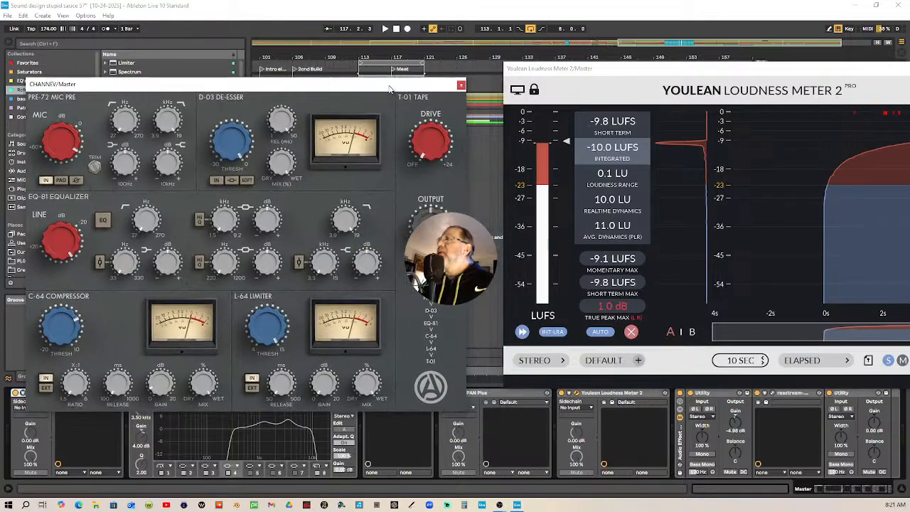
# Play the loop and set CHANNEV's L-64 limiter gain to about 1.4 dB and C-64 compressor gain to about 9.6 dB
pyautogui.click(351, 68)
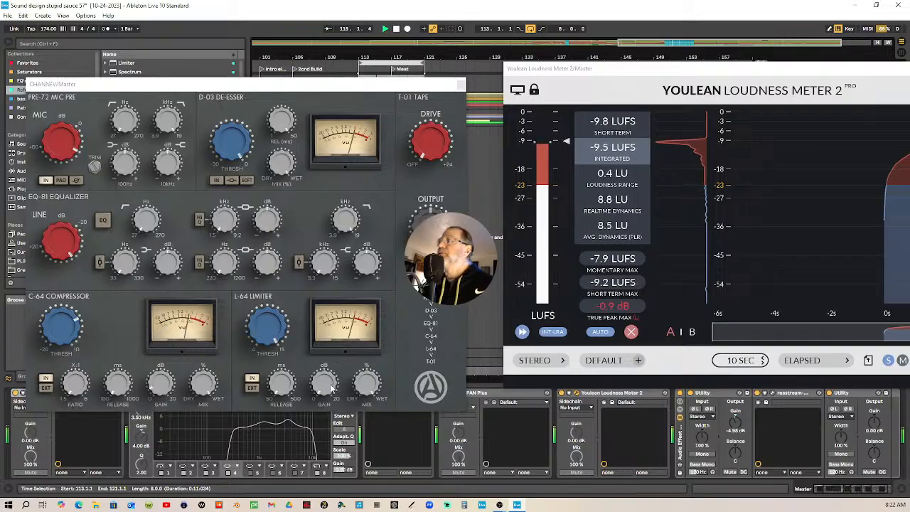
pyautogui.moveTo(329, 391)
pyautogui.mouseDown()
pyautogui.moveTo(330, 362)
pyautogui.moveTo(329, 374)
pyautogui.mouseUp()
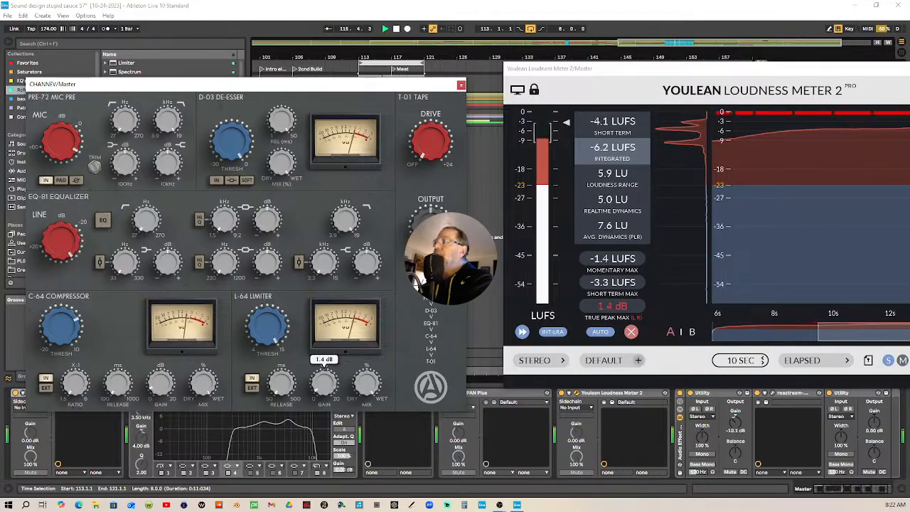
pyautogui.moveTo(165, 395); pyautogui.dragTo(165, 373)
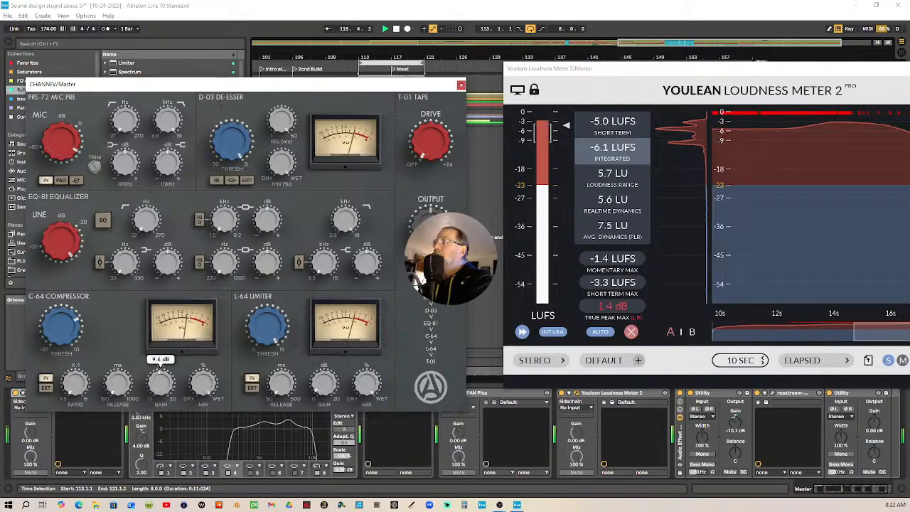
# Set CHANNEV's L-64 limiter gain to 0.0 dB and C-64 compressor gain to 20.0 dB while the loop plays
pyautogui.moveTo(328, 387); pyautogui.dragTo(328, 395)
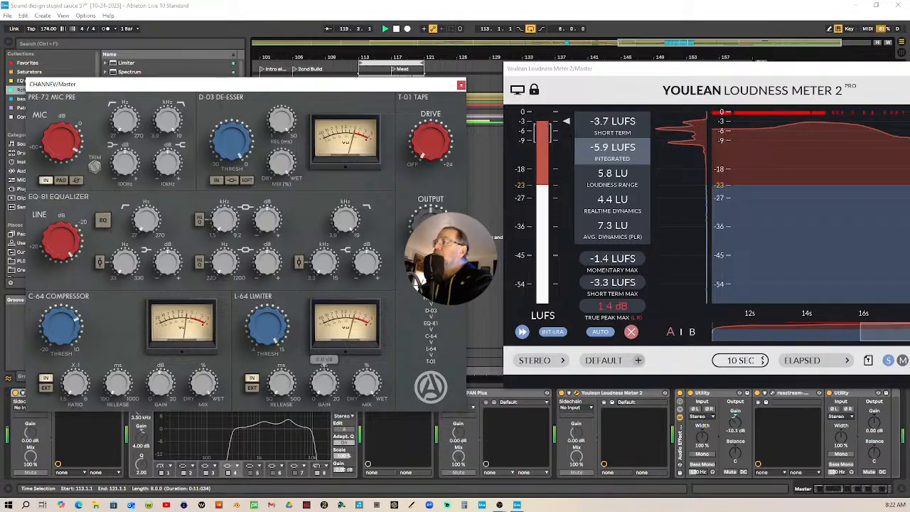
pyautogui.click(162, 387)
pyautogui.moveTo(162, 388); pyautogui.dragTo(162, 366)
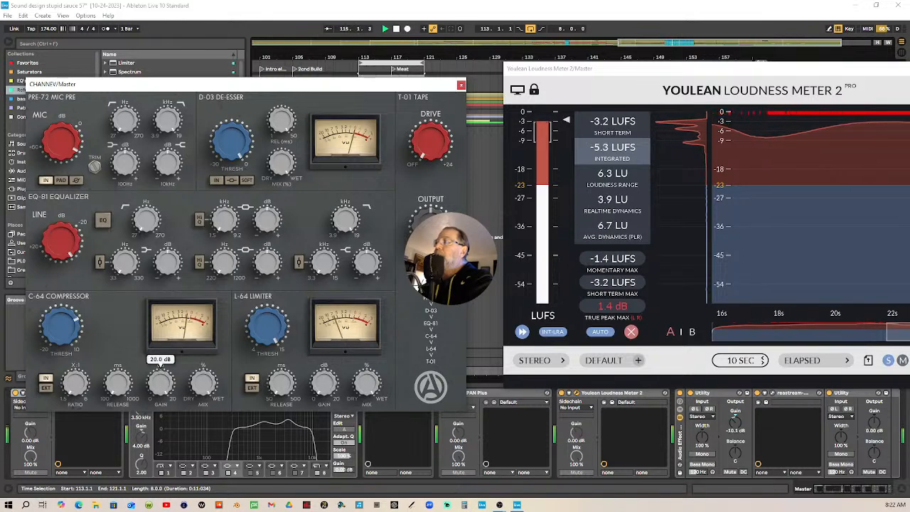
# Set the PRE-72 mic level to 13 dB, then adjust the C-64 compressor's threshold and lower its gain
pyautogui.click(61, 141)
pyautogui.moveTo(62, 140); pyautogui.dragTo(62, 143)
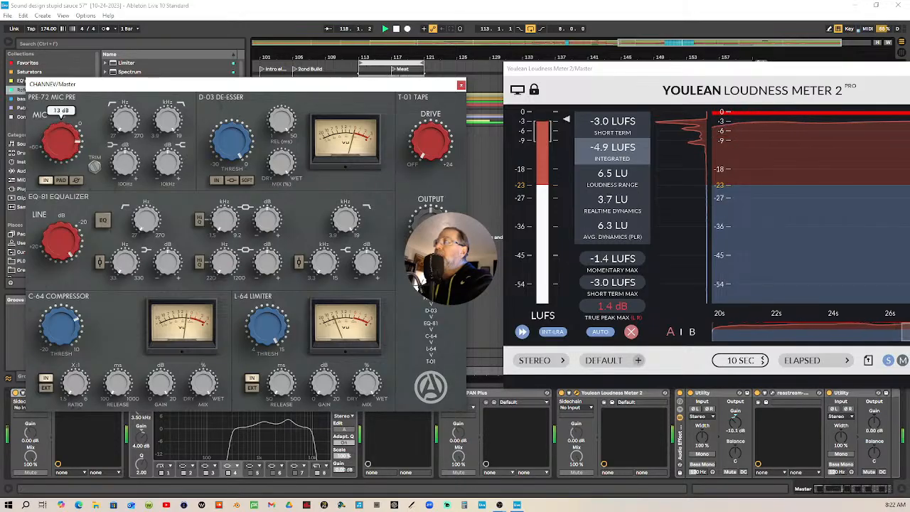
pyautogui.click(66, 340)
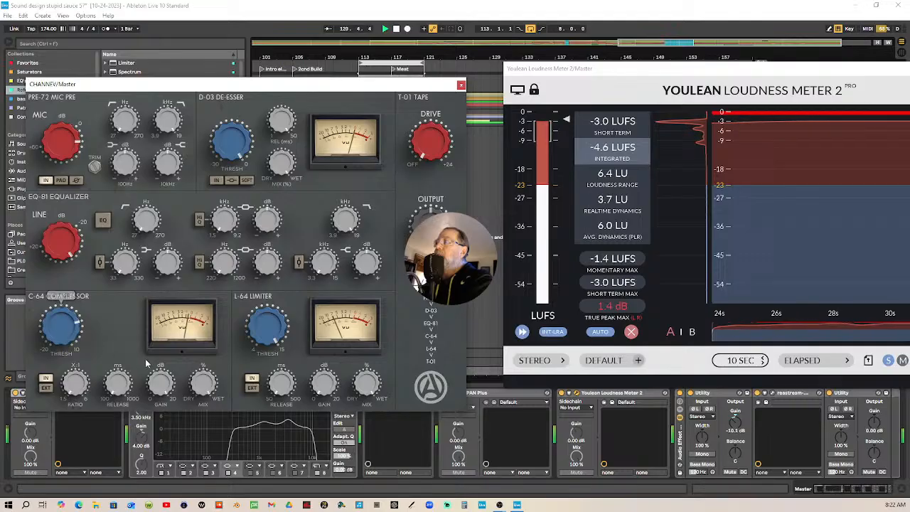
pyautogui.click(159, 387)
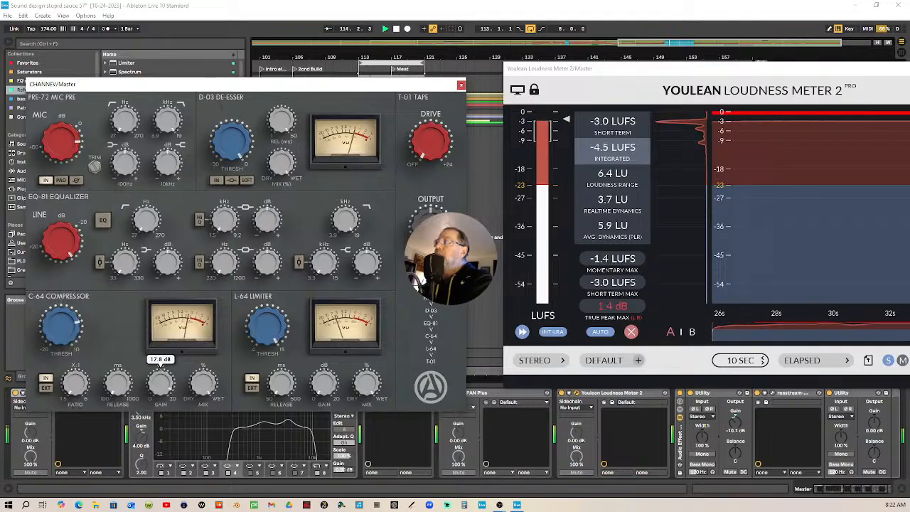
pyautogui.moveTo(160, 387); pyautogui.dragTo(160, 396)
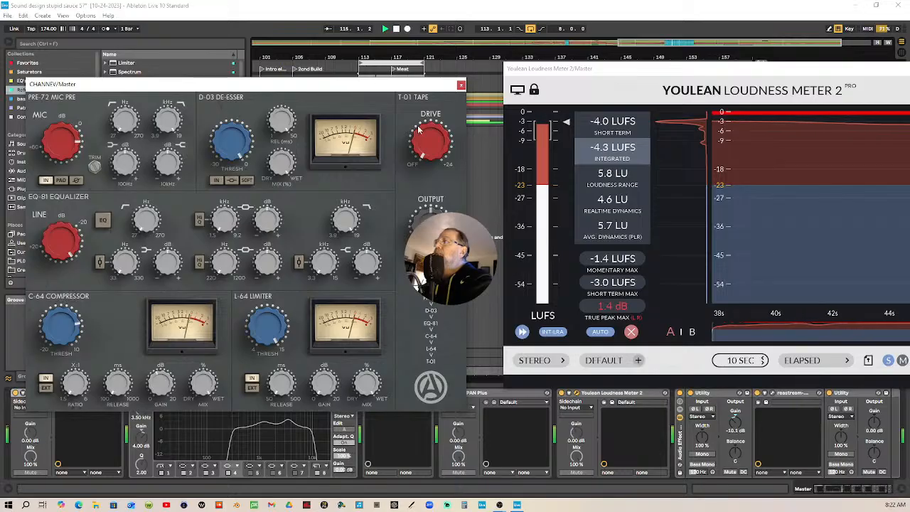
# Reset the loudness measurement in Youlean Loudness Meter 2 and replay the loop from bar 113 to measure it again
pyautogui.click(453, 64)
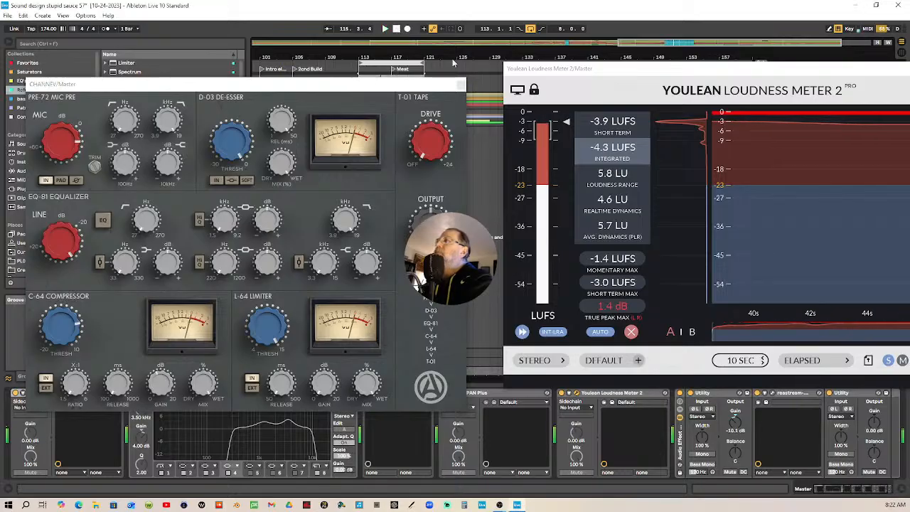
pyautogui.click(631, 332)
pyautogui.click(355, 69)
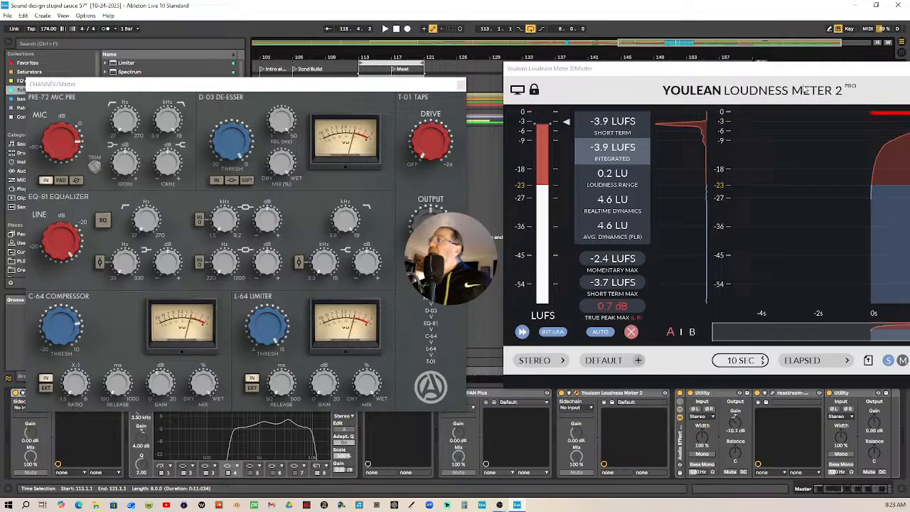
# Bring the whole loudness meter into view to read it, and close both the meter and CHANNEV windows
pyautogui.moveTo(778, 76)
pyautogui.mouseDown()
pyautogui.moveTo(768, 86)
pyautogui.moveTo(776, 83)
pyautogui.mouseUp()
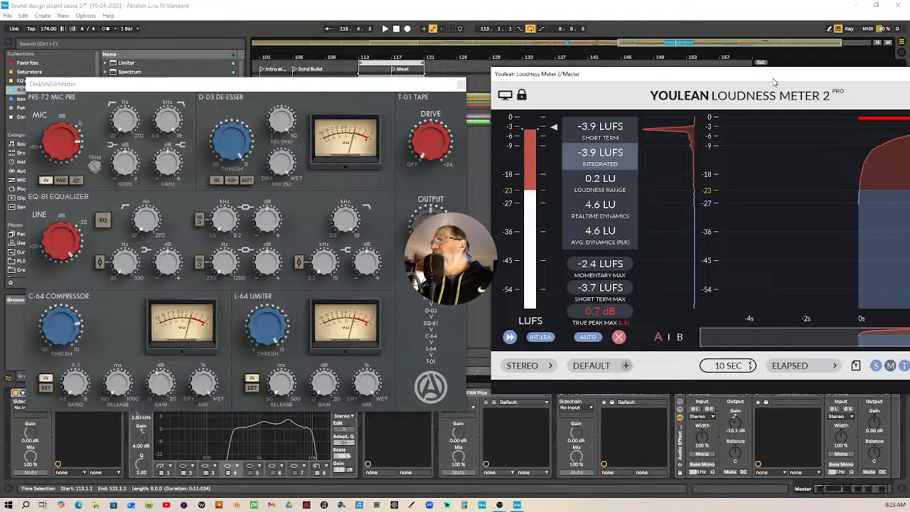
pyautogui.moveTo(774, 82); pyautogui.dragTo(648, 99)
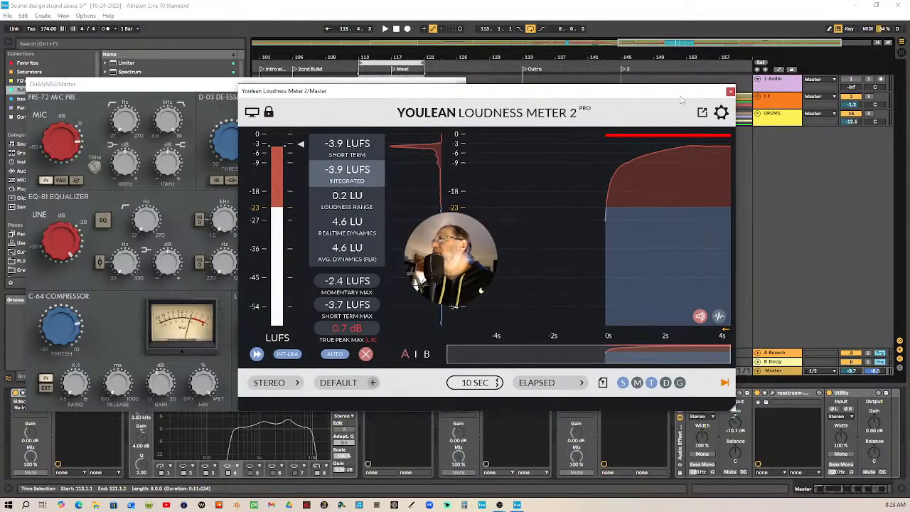
pyautogui.click(730, 92)
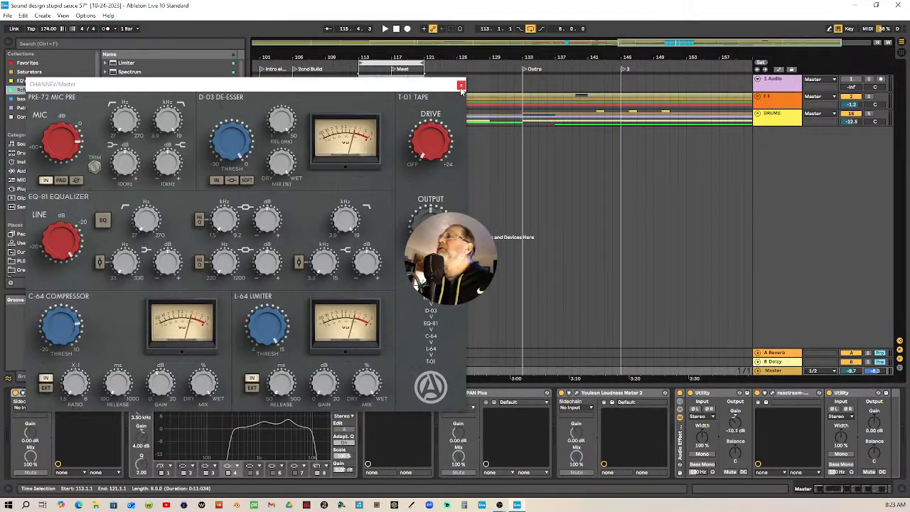
pyautogui.click(461, 85)
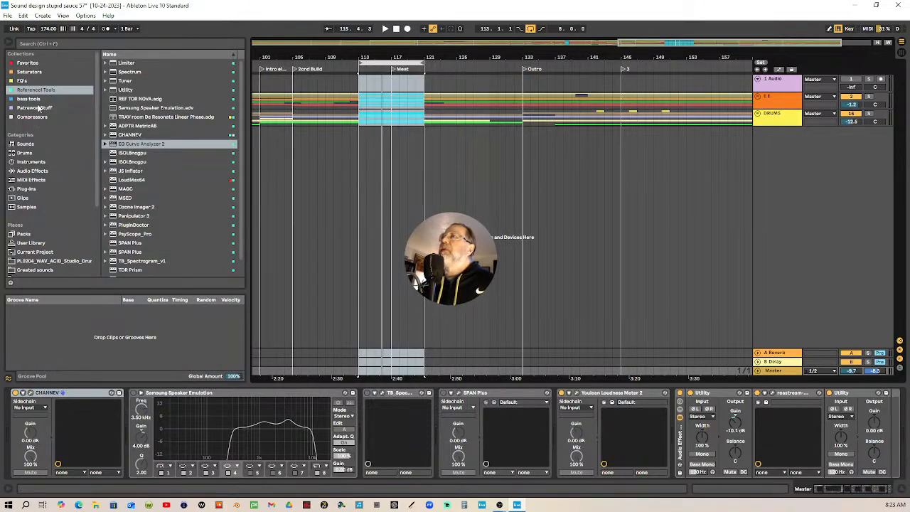
# Look through the browser's collections, including Favorites, EQ's, bass tools, Compressors and Reference Tools, for another plug-in
pyautogui.click(34, 64)
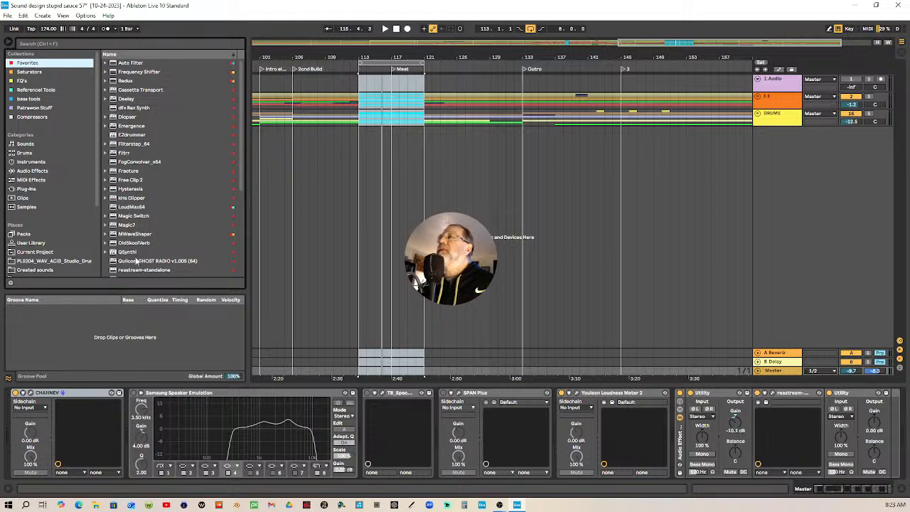
pyautogui.scroll(-2, 139, 250)
pyautogui.scroll(2, 146, 165)
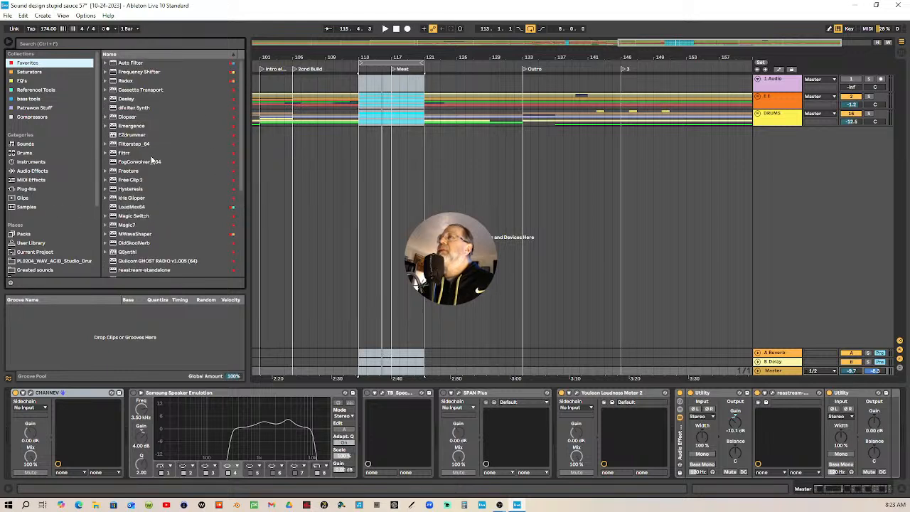
pyautogui.click(21, 108)
pyautogui.click(32, 99)
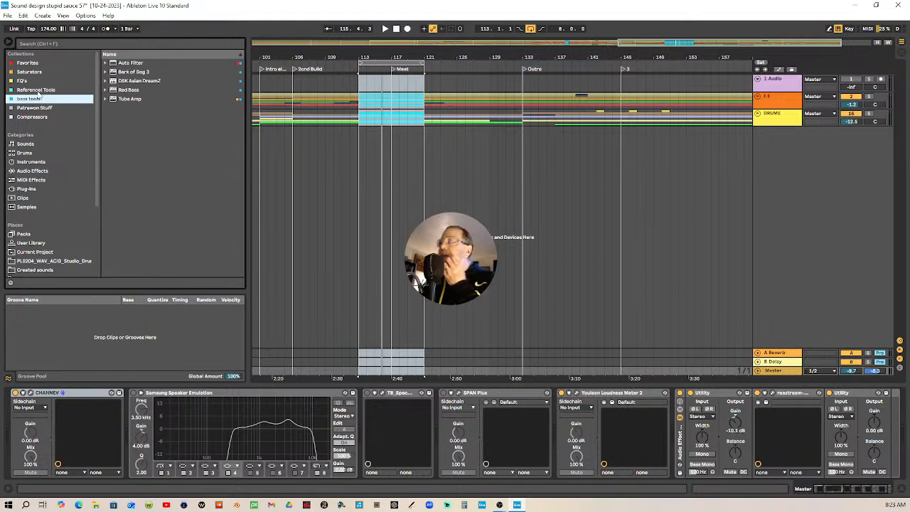
pyautogui.click(22, 81)
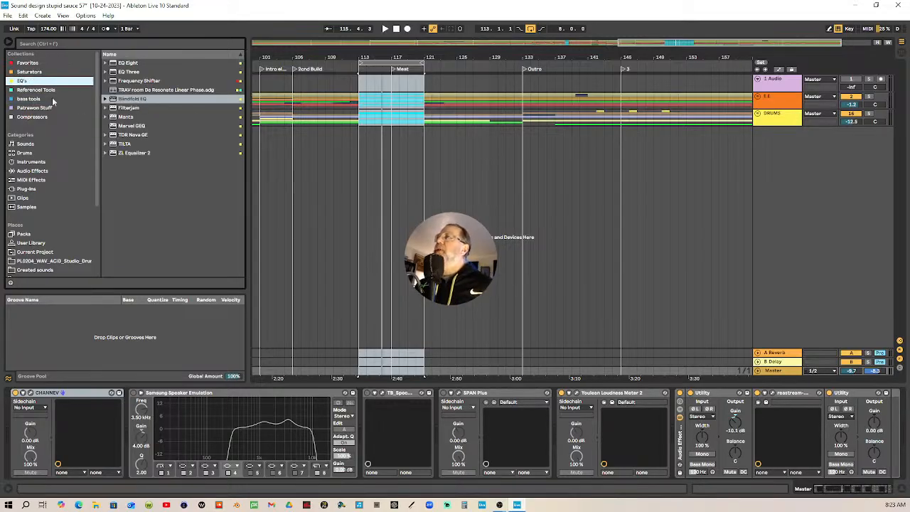
pyautogui.click(39, 90)
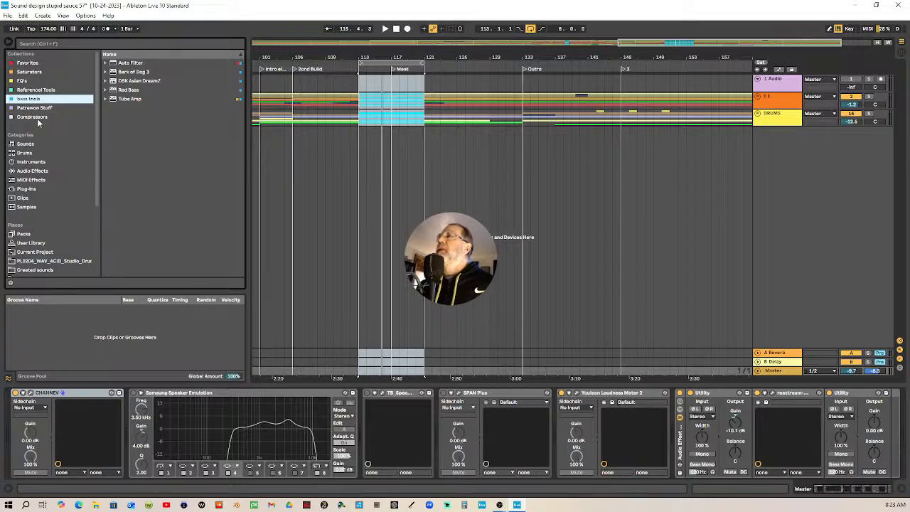
pyautogui.click(30, 163)
pyautogui.click(27, 153)
pyautogui.click(28, 144)
pyautogui.click(32, 117)
pyautogui.click(35, 108)
pyautogui.click(32, 99)
pyautogui.click(37, 90)
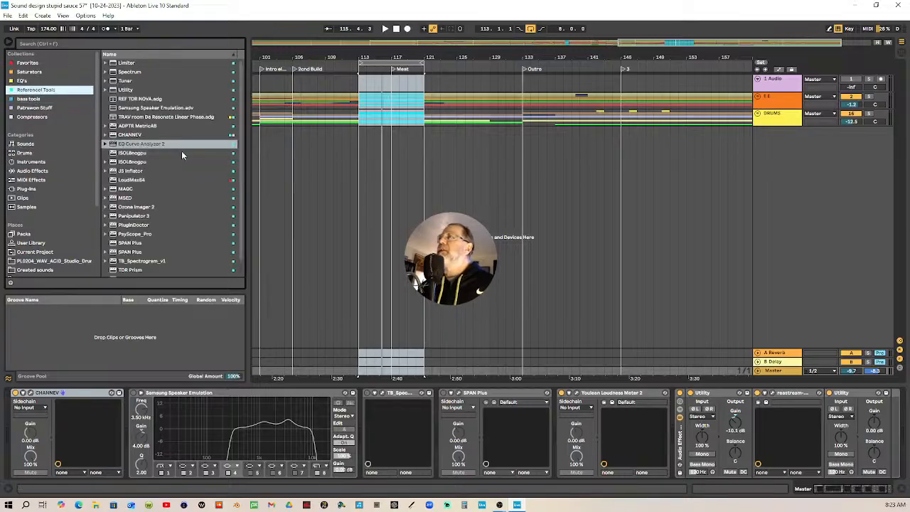
# Search the browser for "wave" and insert Wave Breaker after CHANNEV on the Master chain
pyautogui.click(109, 43)
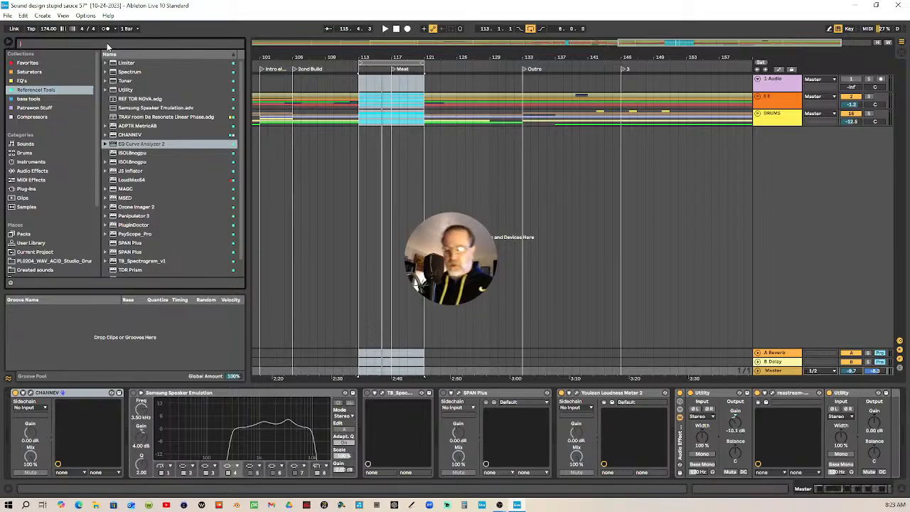
pyautogui.write('wave')
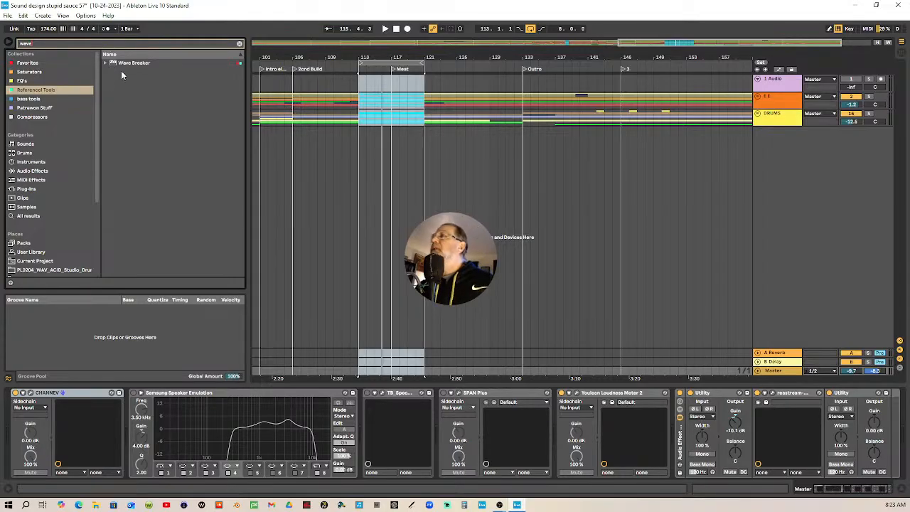
pyautogui.moveTo(128, 63); pyautogui.dragTo(132, 397)
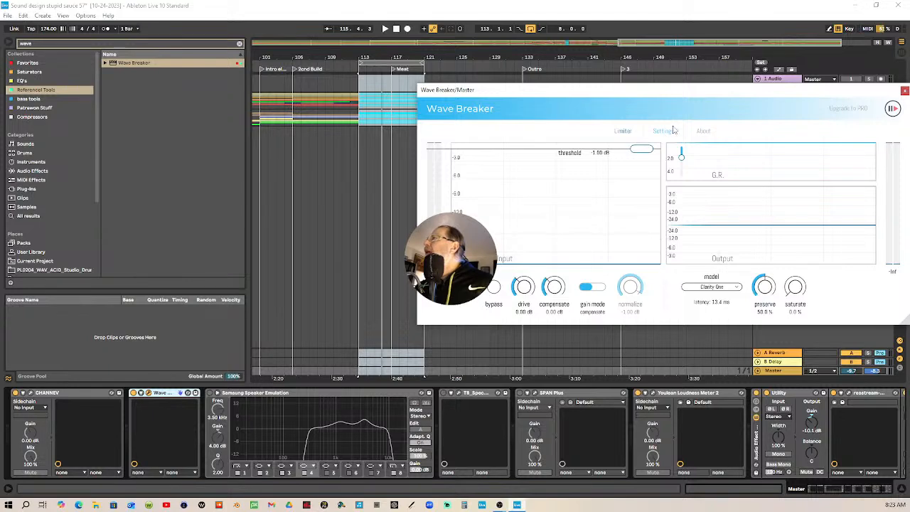
pyautogui.moveTo(700, 93); pyautogui.dragTo(523, 90)
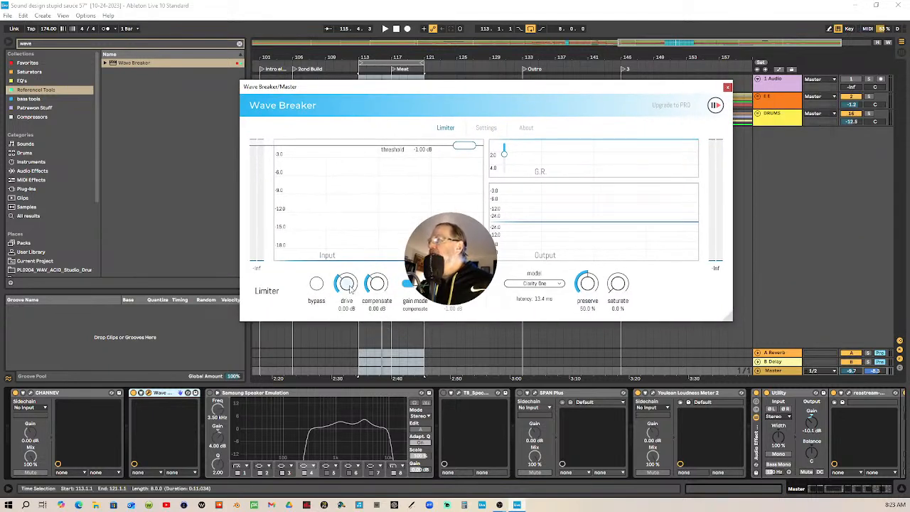
# Set Wave Breaker's limiter threshold to 0.00 dB, keeping the compensate gain mode, and audition the loop
pyautogui.click(410, 285)
pyautogui.click(411, 284)
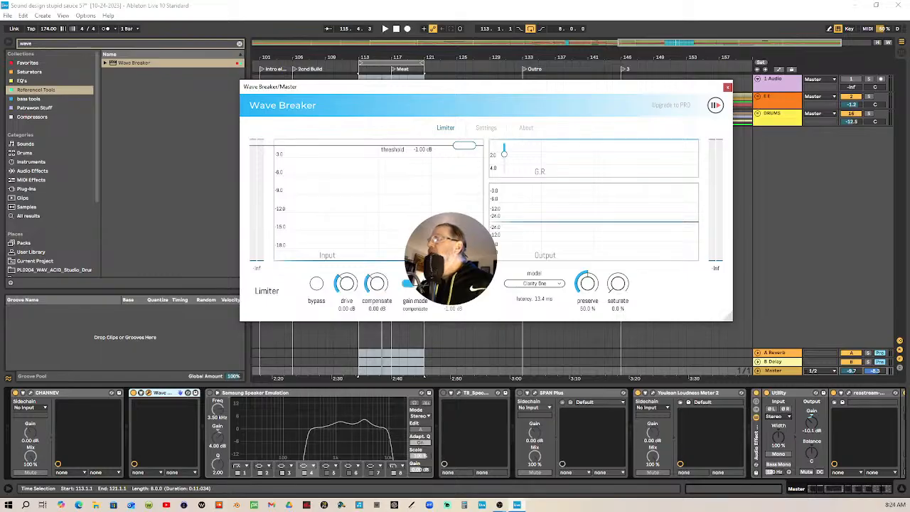
pyautogui.moveTo(467, 145); pyautogui.dragTo(467, 140)
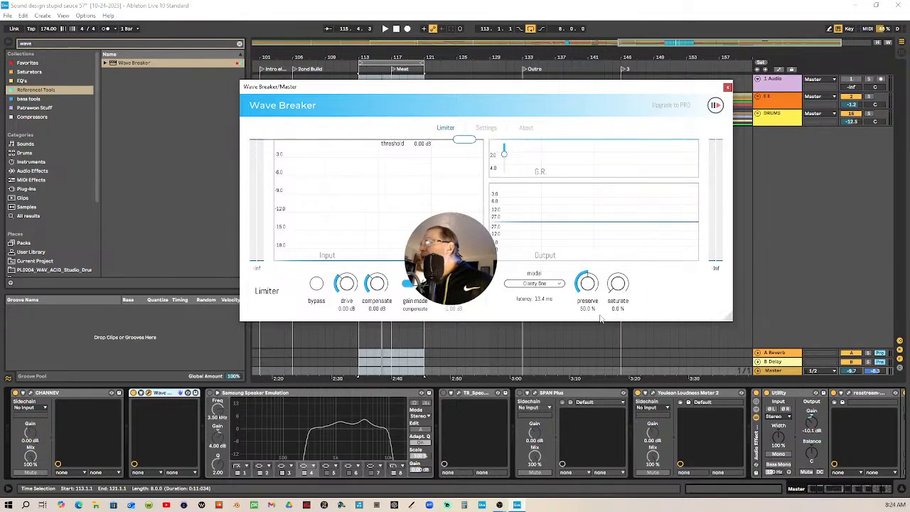
pyautogui.moveTo(560, 94); pyautogui.dragTo(448, 133)
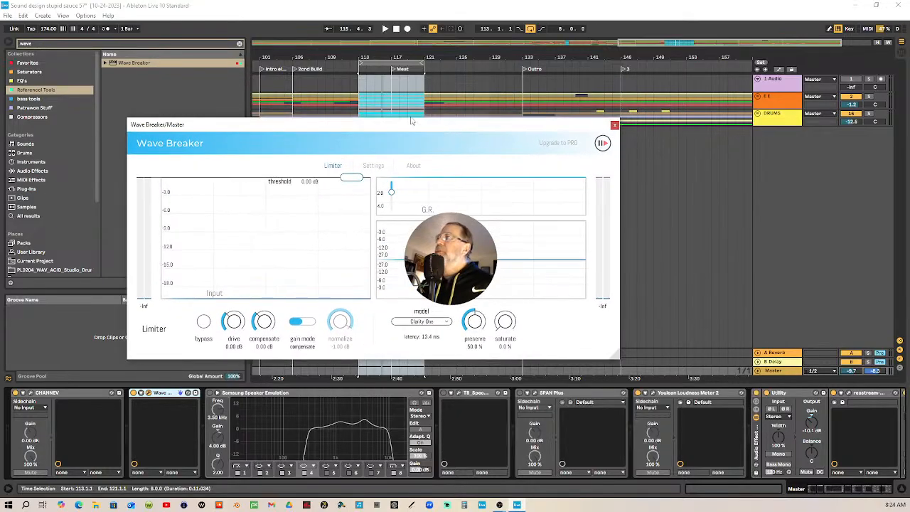
pyautogui.click(355, 69)
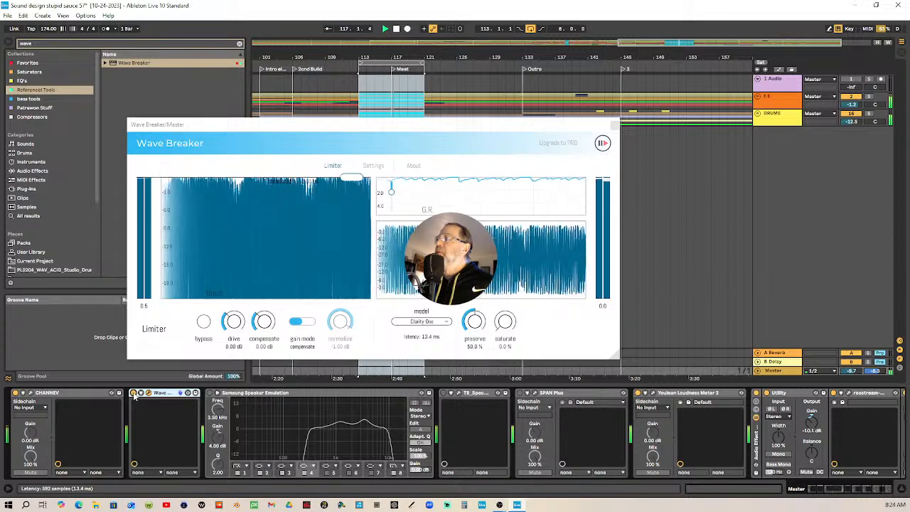
pyautogui.press('space')
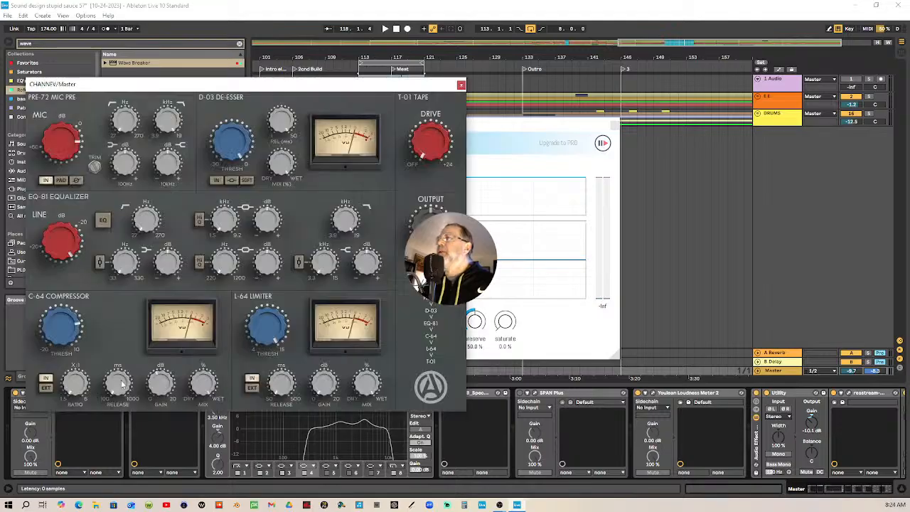
# Readjust CHANNEV's EQ-81 line gain between listens of the loop, ending at about -5 dB, and close its window
pyautogui.moveTo(61, 238); pyautogui.dragTo(91, 228)
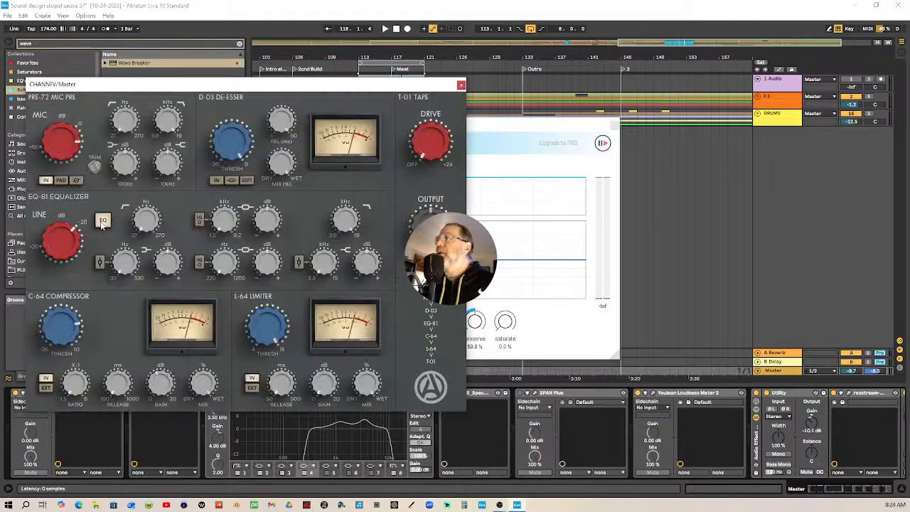
pyautogui.moveTo(359, 87); pyautogui.dragTo(0, 246)
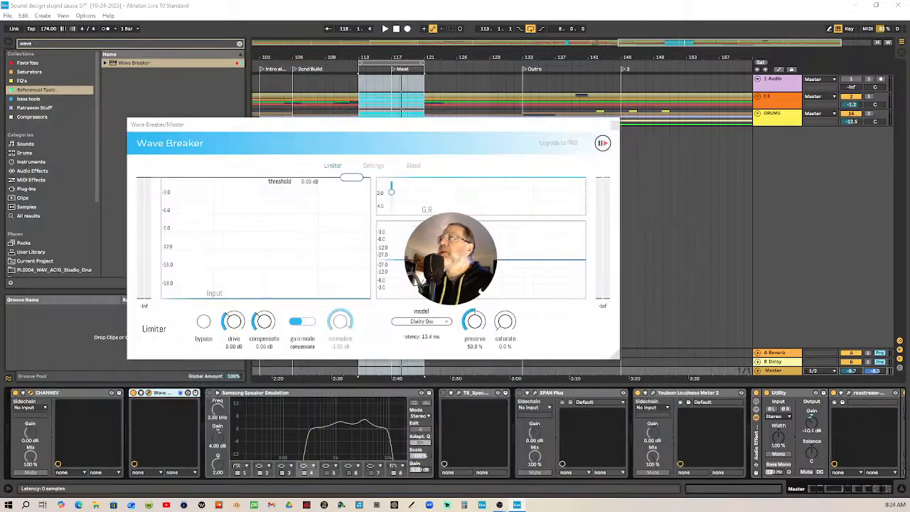
pyautogui.click(358, 70)
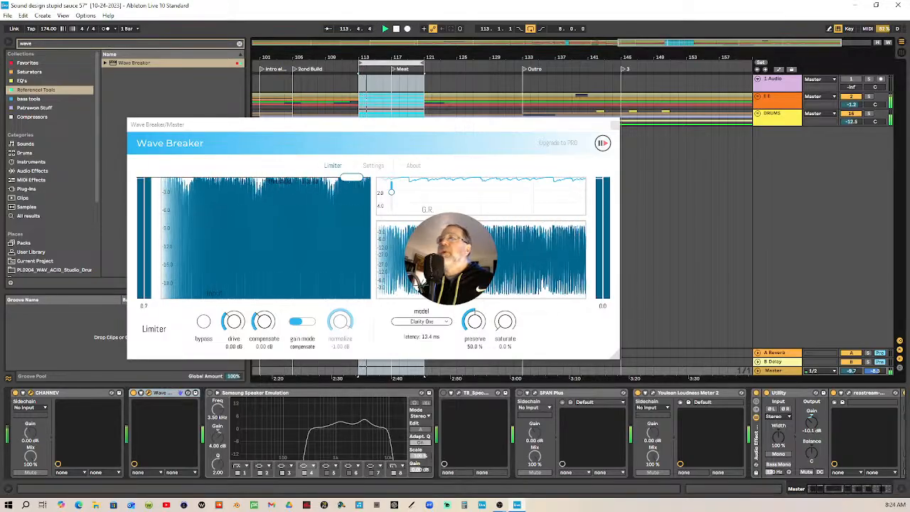
pyautogui.press('space')
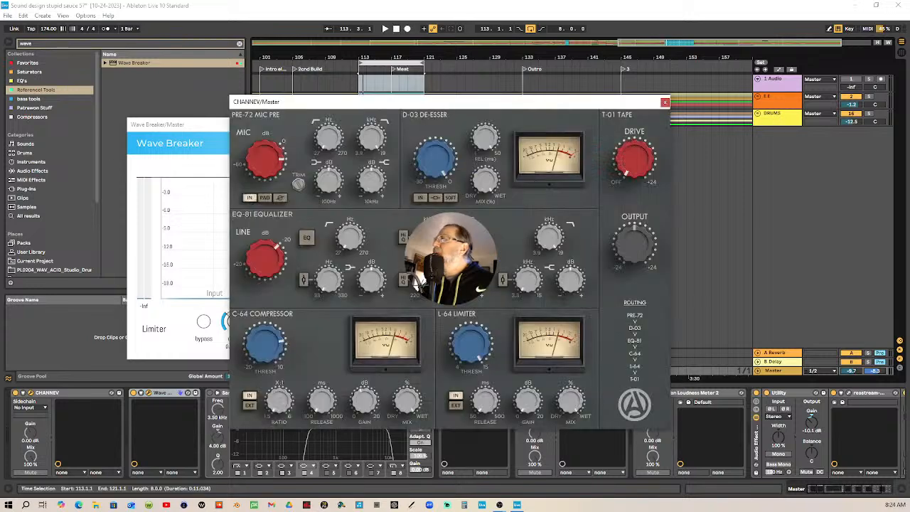
pyautogui.moveTo(267, 268); pyautogui.dragTo(268, 263)
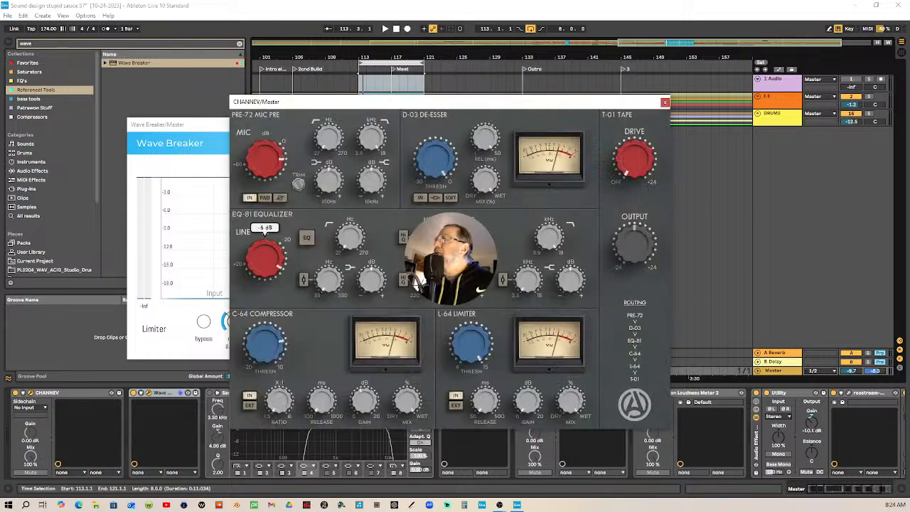
pyautogui.click(664, 102)
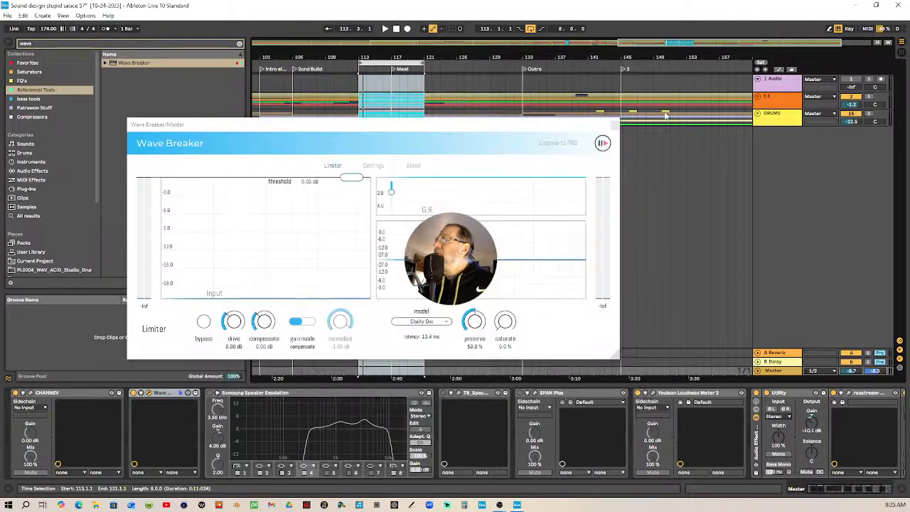
# Switch Wave Breaker's limiter model to PeakMaster Pro (TEST)
pyautogui.click(448, 322)
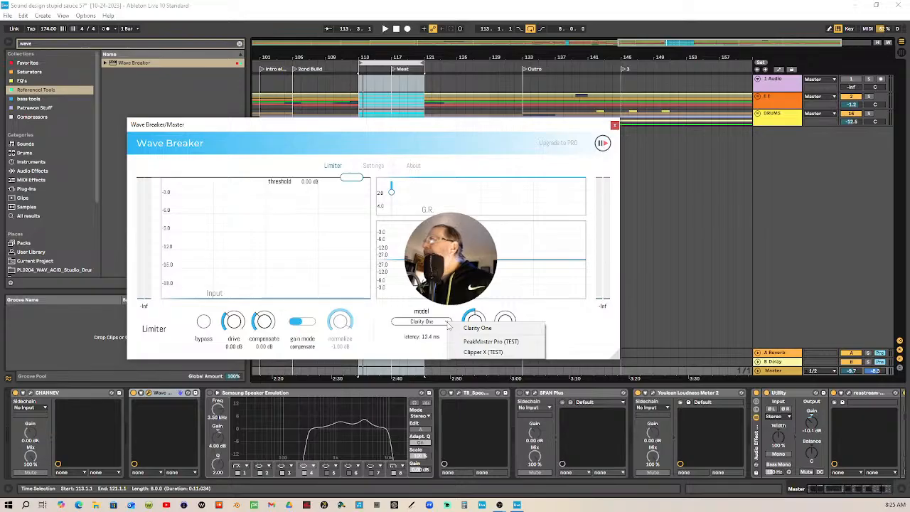
pyautogui.click(478, 342)
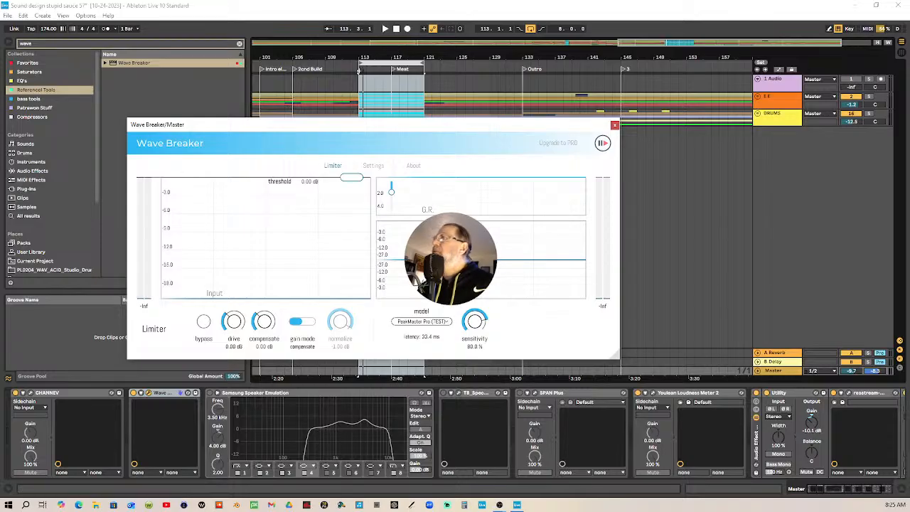
# Audition the loop with the current limiter model, switch Wave Breaker's model to Clarity One and replay the loop
pyautogui.click(359, 70)
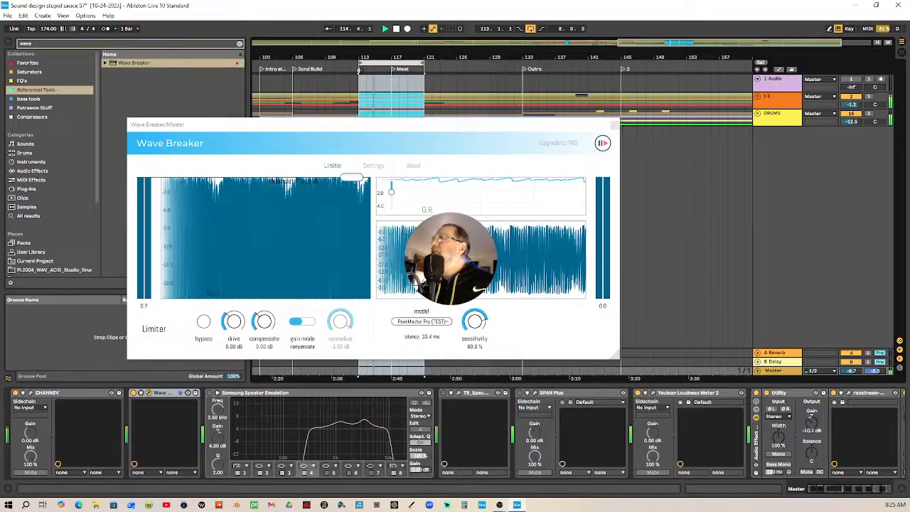
pyautogui.click(396, 28)
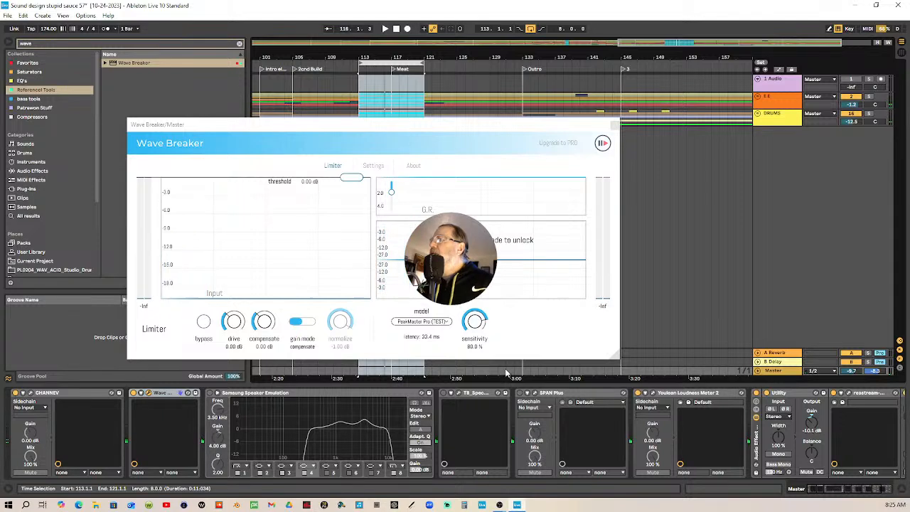
pyautogui.click(446, 322)
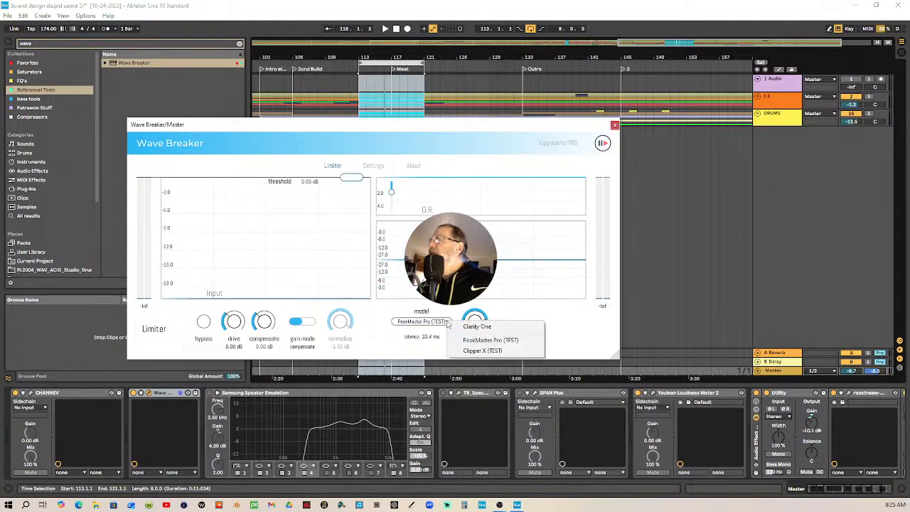
pyautogui.click(478, 327)
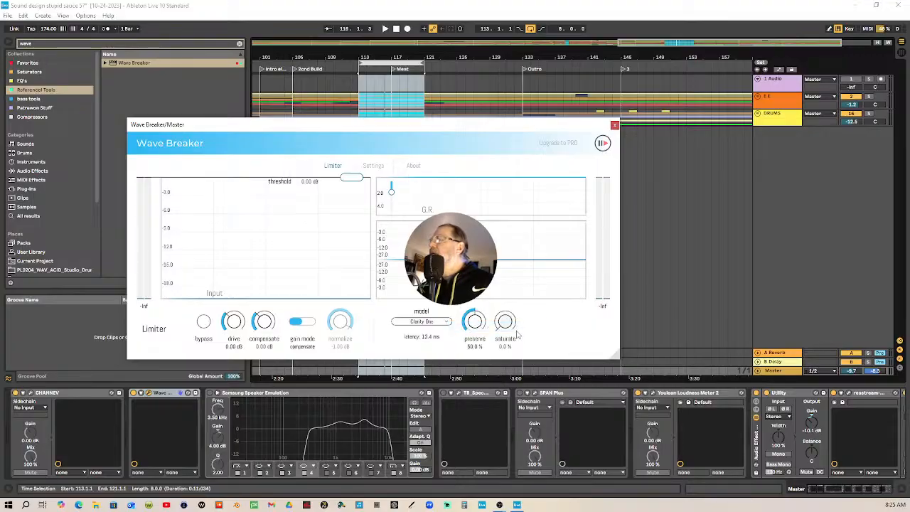
pyautogui.click(356, 70)
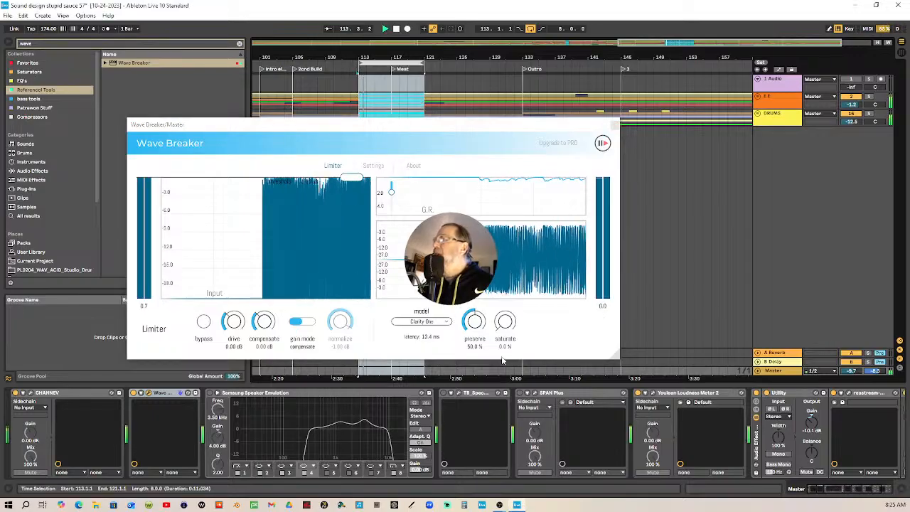
# Try extreme preserve and saturate amounts in Wave Breaker, settle on 24.2 % preserve and 51.7 % saturate, and close its window
pyautogui.click(476, 322)
pyautogui.moveTo(475, 322); pyautogui.dragTo(480, 272)
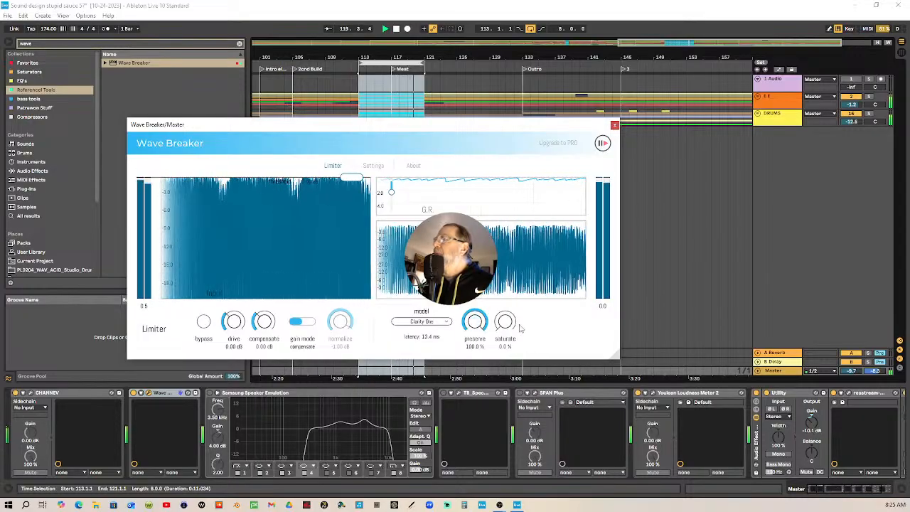
pyautogui.moveTo(477, 324); pyautogui.dragTo(491, 399)
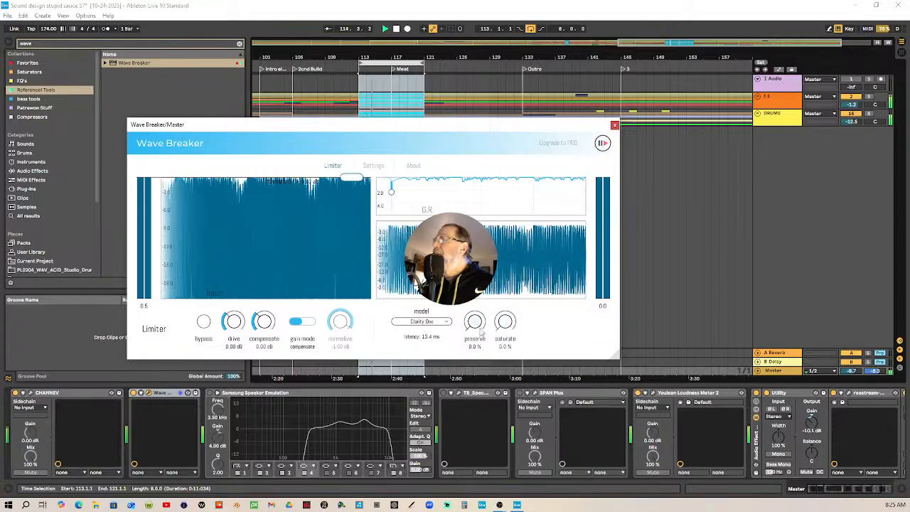
pyautogui.moveTo(504, 321); pyautogui.dragTo(508, 135)
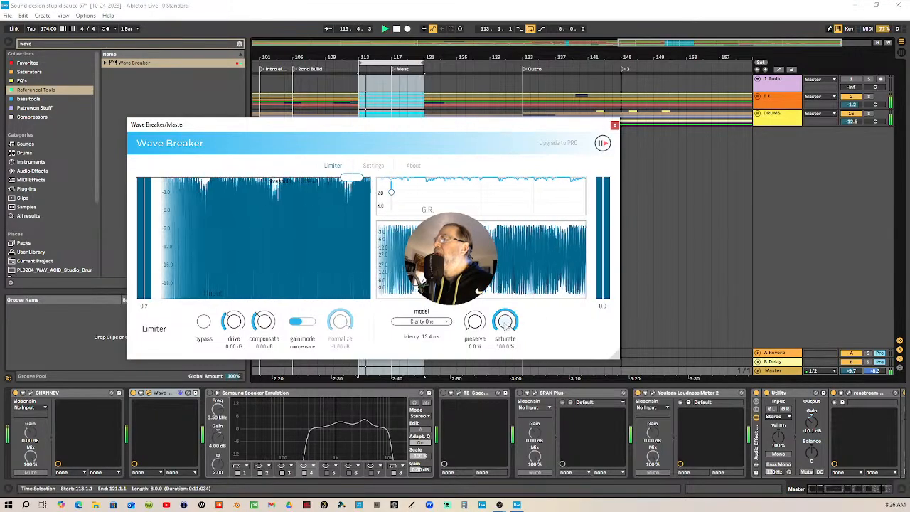
pyautogui.moveTo(480, 325); pyautogui.dragTo(487, 407)
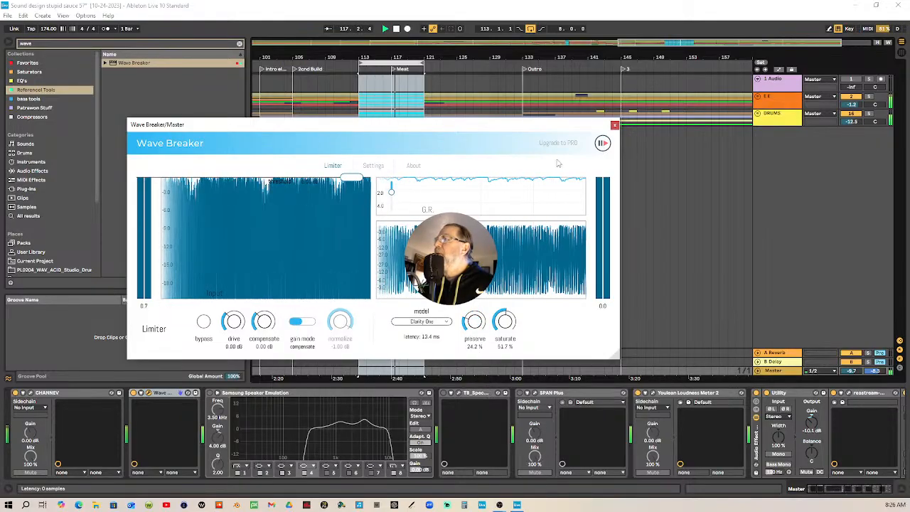
pyautogui.click(615, 125)
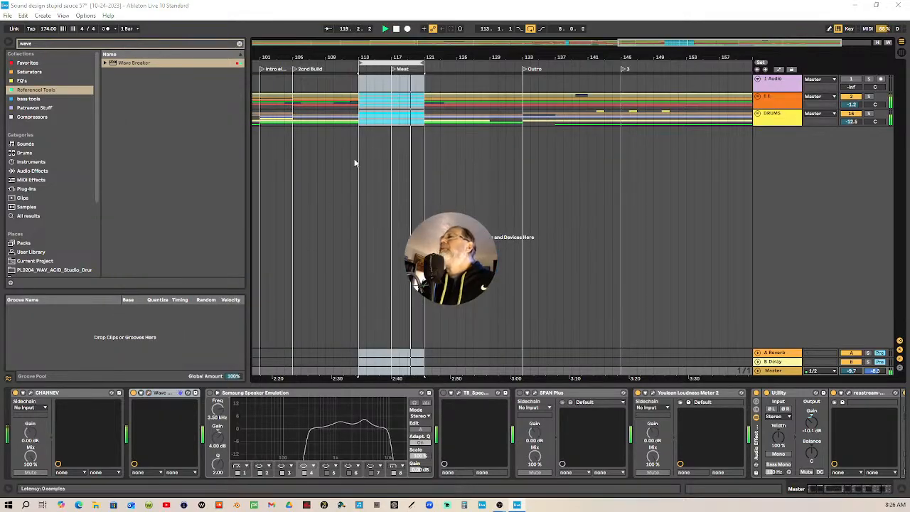
# Enable CHANNEV's EQ-81, toggle its low-band shape, tune the low-band frequency and boost that band by about 2.1 dB
pyautogui.moveTo(269, 166); pyautogui.dragTo(269, 162)
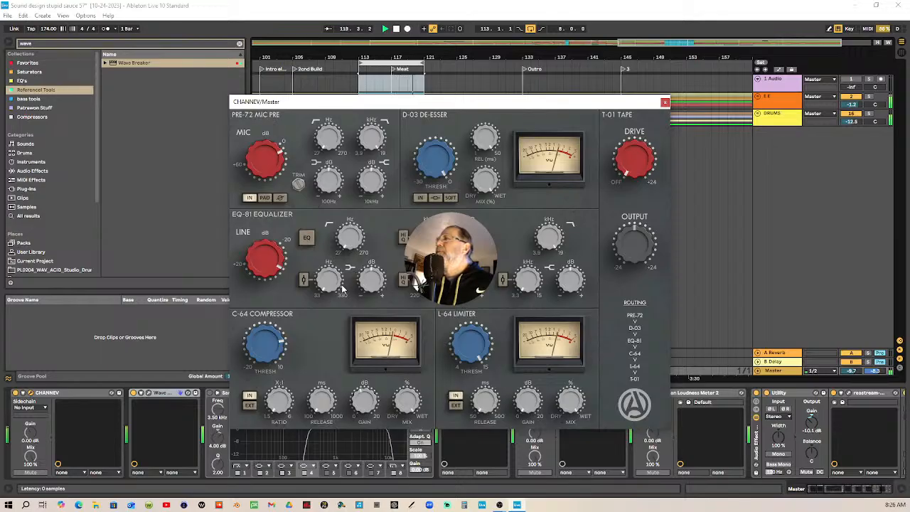
pyautogui.moveTo(331, 284); pyautogui.dragTo(330, 283)
pyautogui.click(303, 280)
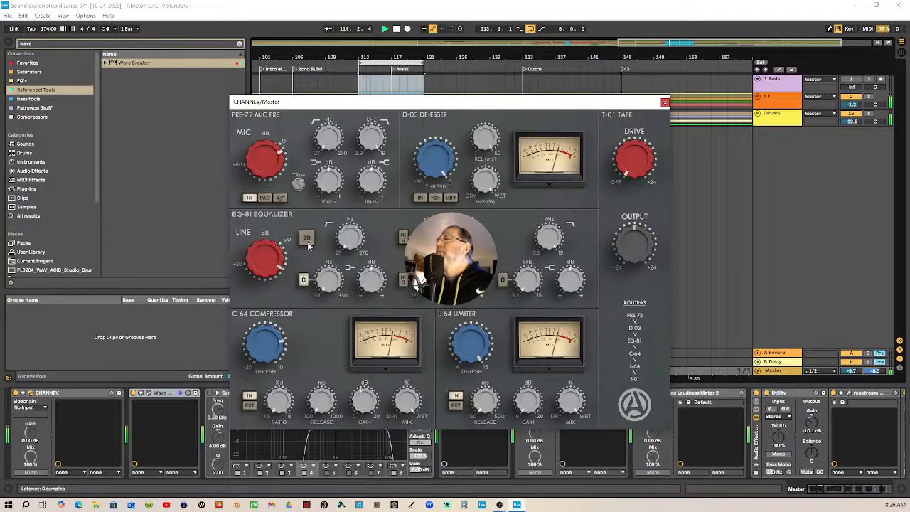
pyautogui.moveTo(299, 241)
pyautogui.moveTo(328, 282); pyautogui.dragTo(328, 264)
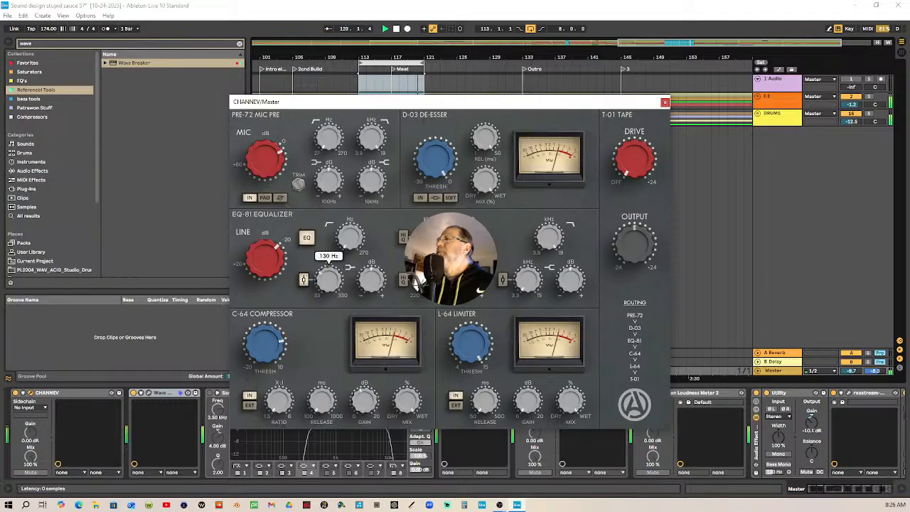
pyautogui.moveTo(329, 263); pyautogui.dragTo(328, 262)
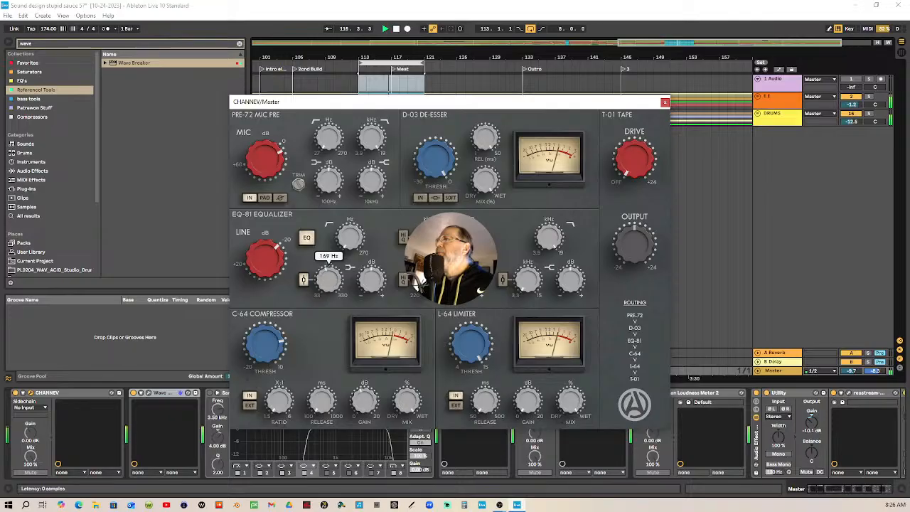
pyautogui.moveTo(329, 263); pyautogui.dragTo(329, 264)
pyautogui.moveTo(329, 280); pyautogui.dragTo(371, 273)
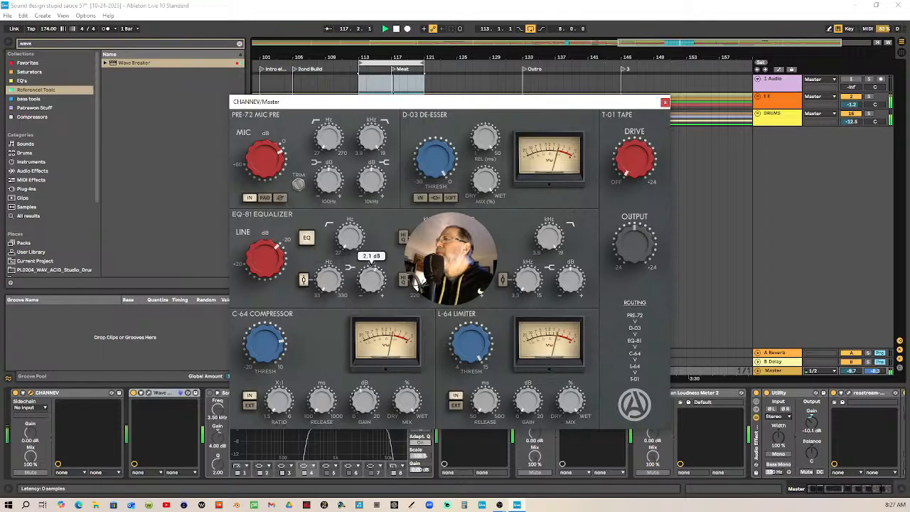
# Adjust the EQ-81's high-band gain and low-pass filter, and set the high-band frequency to about 6.7 kHz
pyautogui.moveTo(572, 279); pyautogui.dragTo(572, 274)
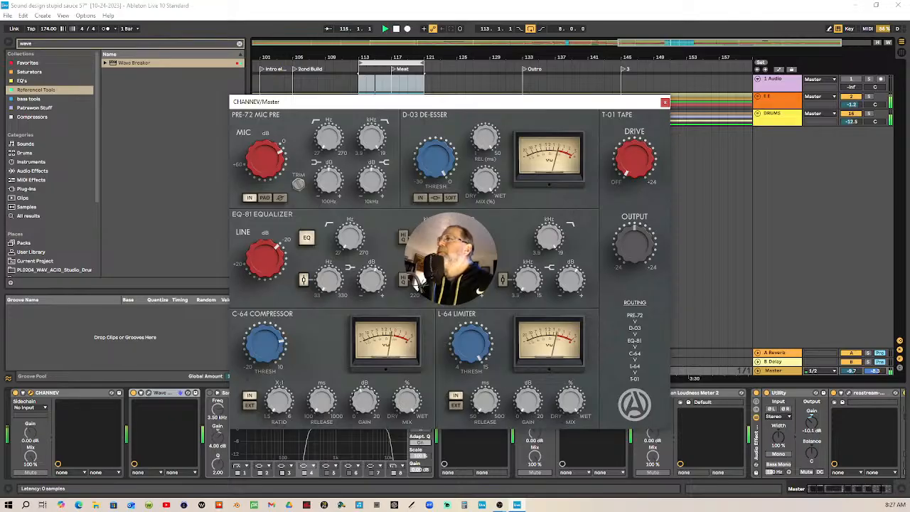
pyautogui.moveTo(571, 279); pyautogui.dragTo(572, 287)
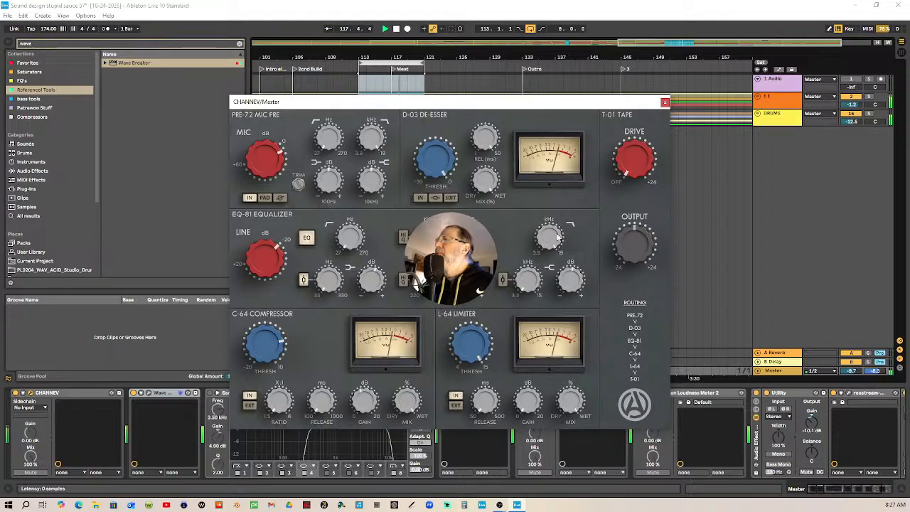
pyautogui.moveTo(550, 237)
pyautogui.mouseDown()
pyautogui.moveTo(550, 245)
pyautogui.moveTo(550, 238)
pyautogui.mouseUp()
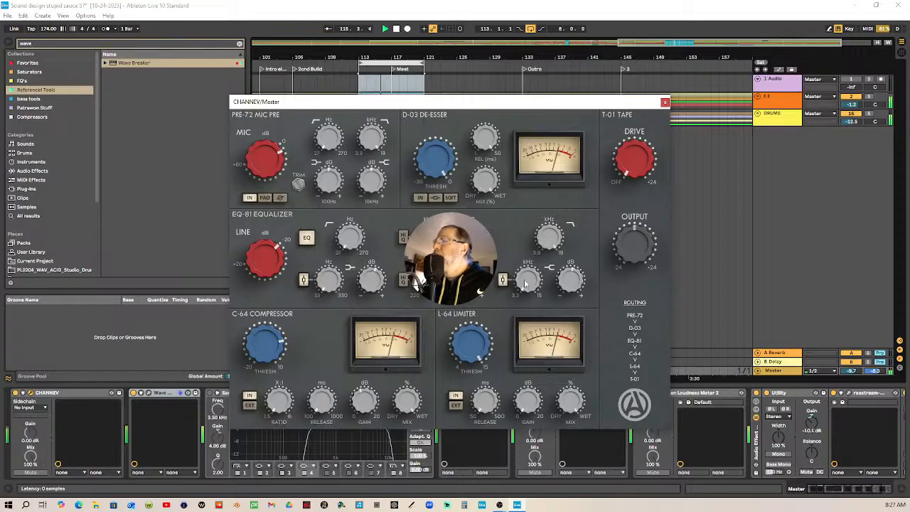
pyautogui.moveTo(527, 281); pyautogui.dragTo(527, 259)
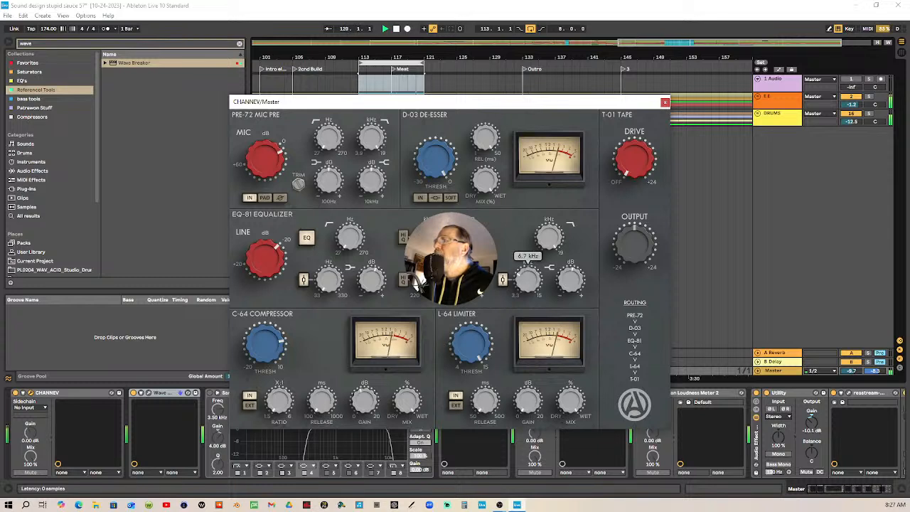
# Compare the EQ-81 on and off while the loop plays, readjusting its line gain between comparisons and leaving the EQ on
pyautogui.click(307, 238)
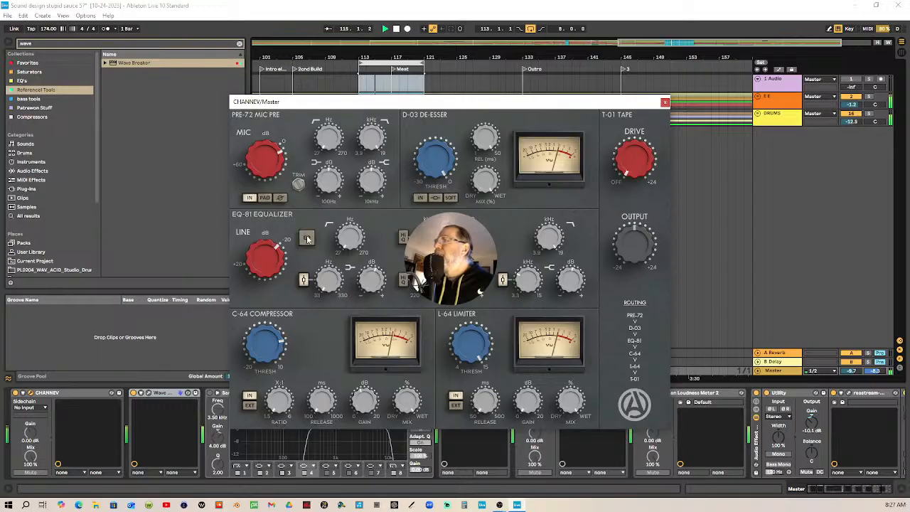
pyautogui.moveTo(256, 261)
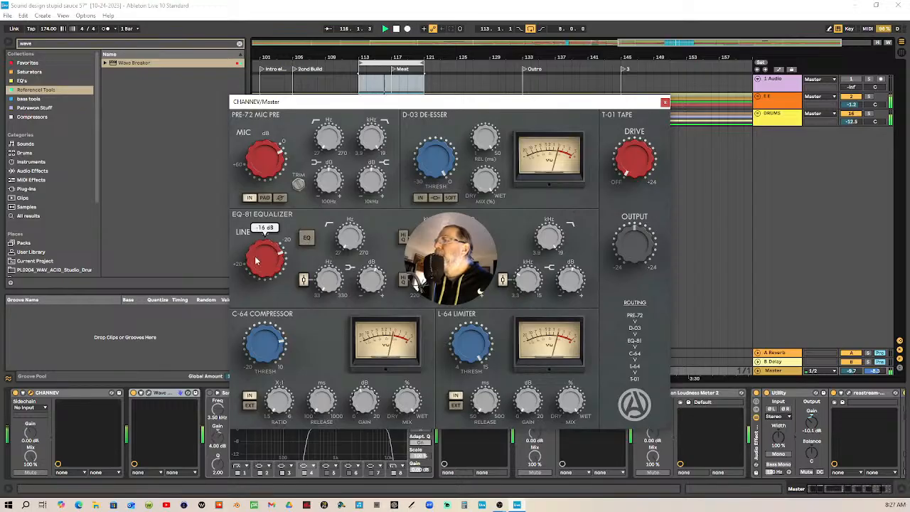
pyautogui.click(306, 239)
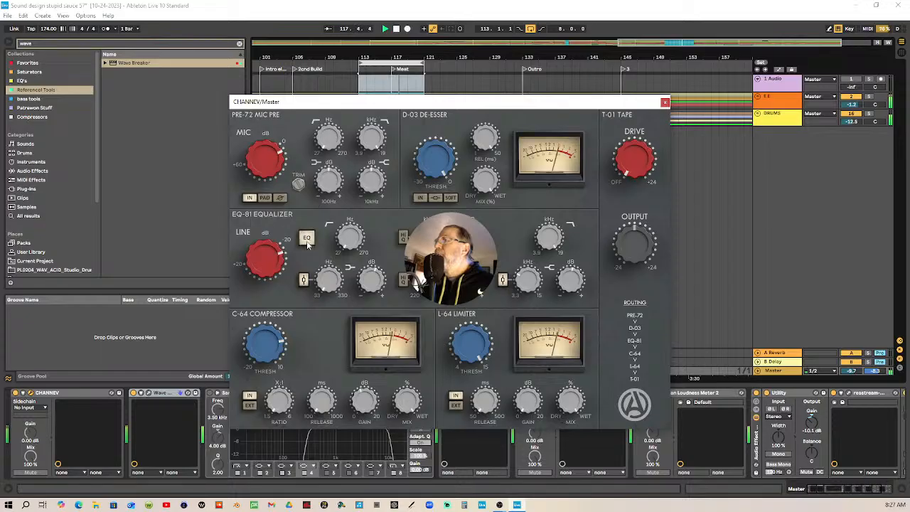
pyautogui.click(308, 244)
pyautogui.click(306, 240)
pyautogui.click(307, 240)
pyautogui.moveTo(263, 268)
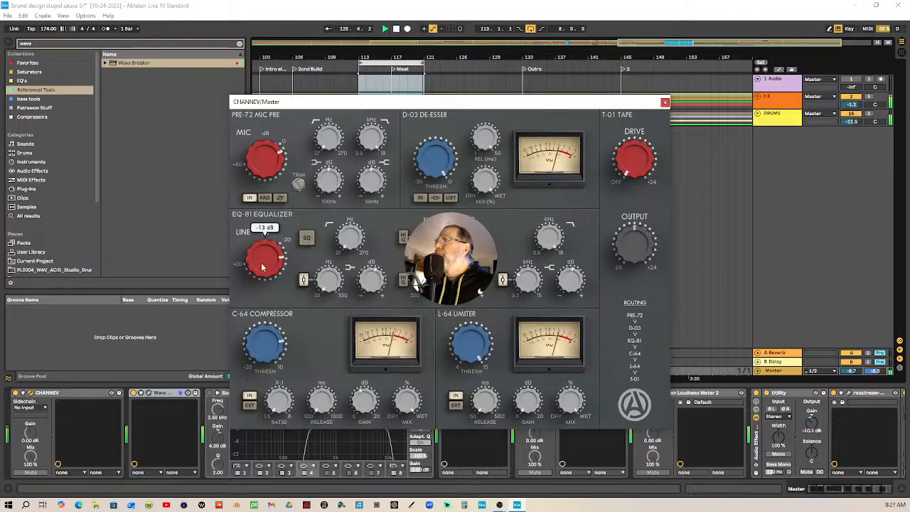
pyautogui.click(306, 241)
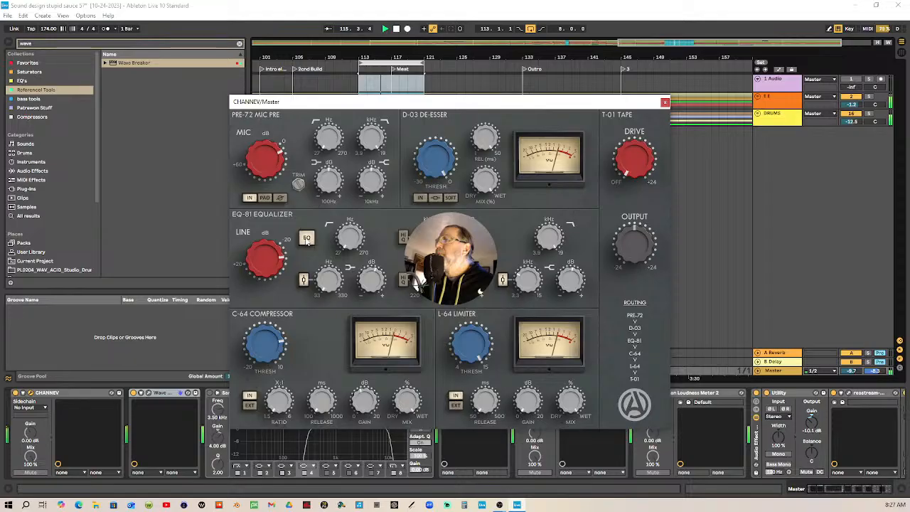
pyautogui.click(307, 240)
pyautogui.click(307, 240)
pyautogui.click(306, 240)
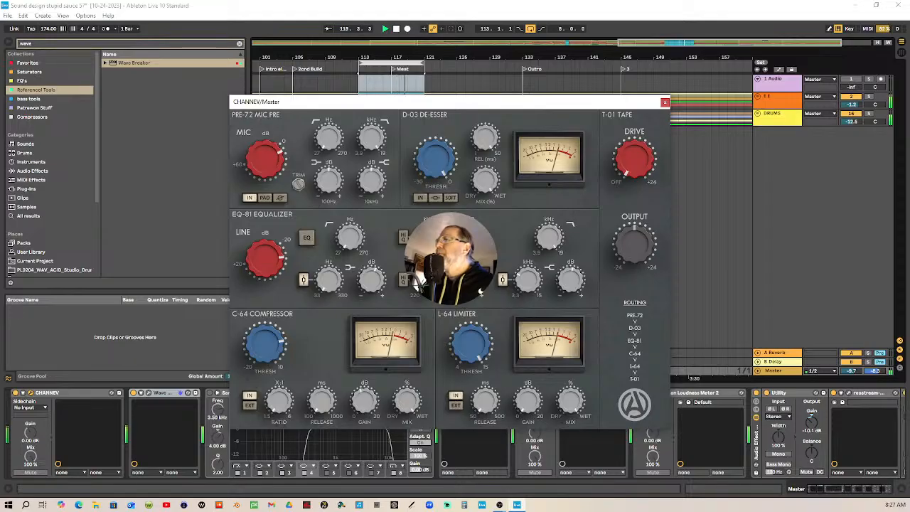
pyautogui.click(306, 240)
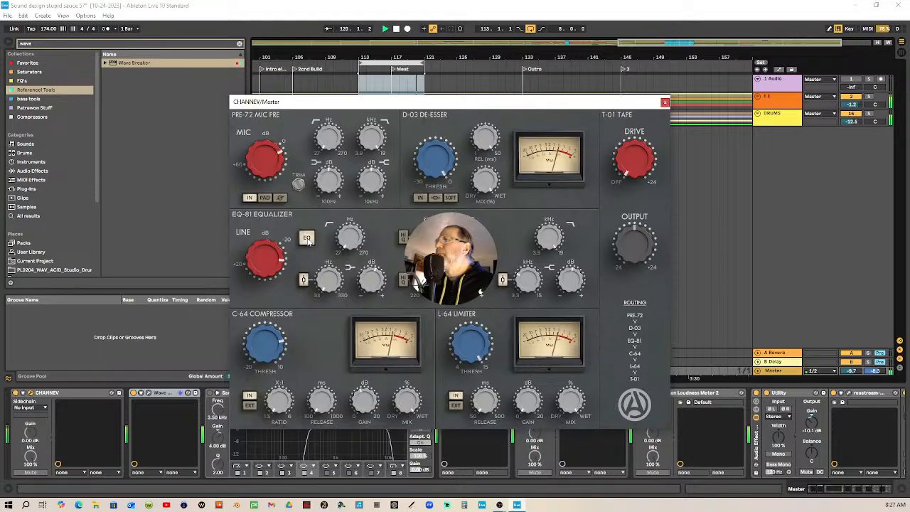
pyautogui.moveTo(264, 259)
pyautogui.mouseDown()
pyautogui.moveTo(265, 175)
pyautogui.moveTo(264, 244)
pyautogui.mouseUp()
pyautogui.click(307, 238)
pyautogui.click(307, 237)
# Adjust CHANNEV's PRE-72 mic gain, reset its 10 kHz and 100 Hz shelf gains to 0 dB, and close the window
pyautogui.moveTo(268, 165); pyautogui.dragTo(267, 173)
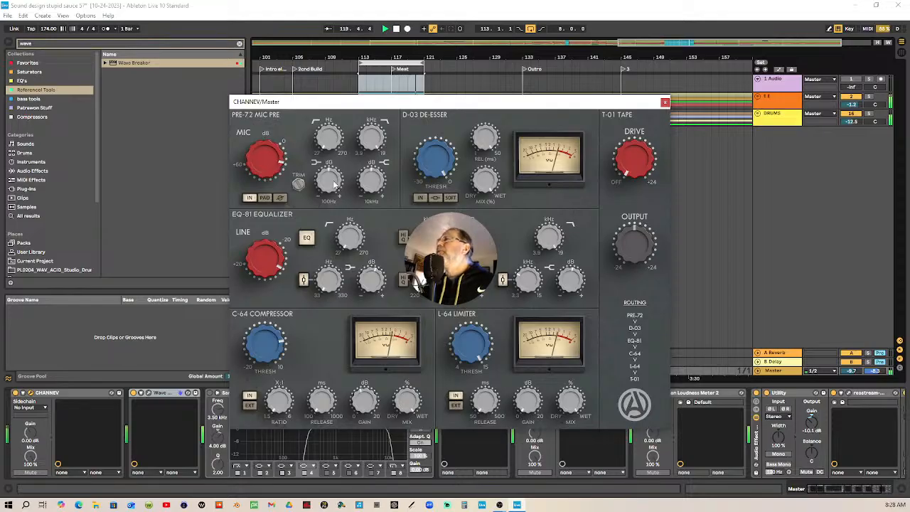
pyautogui.moveTo(329, 185)
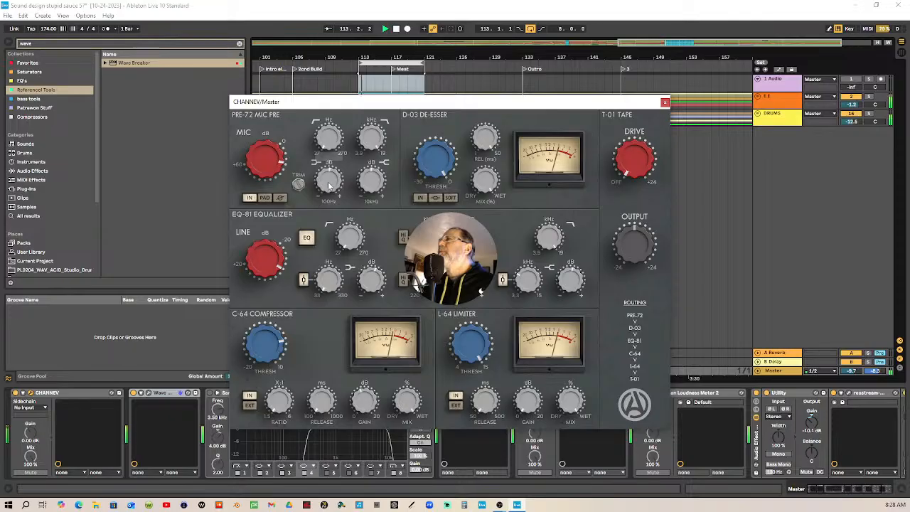
pyautogui.moveTo(379, 186)
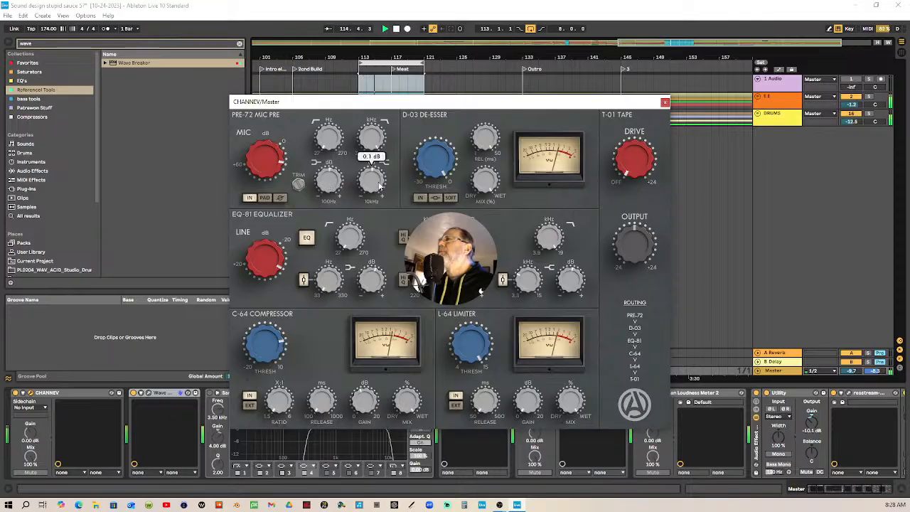
pyautogui.moveTo(379, 186); pyautogui.dragTo(378, 184)
pyautogui.doubleClick(373, 182)
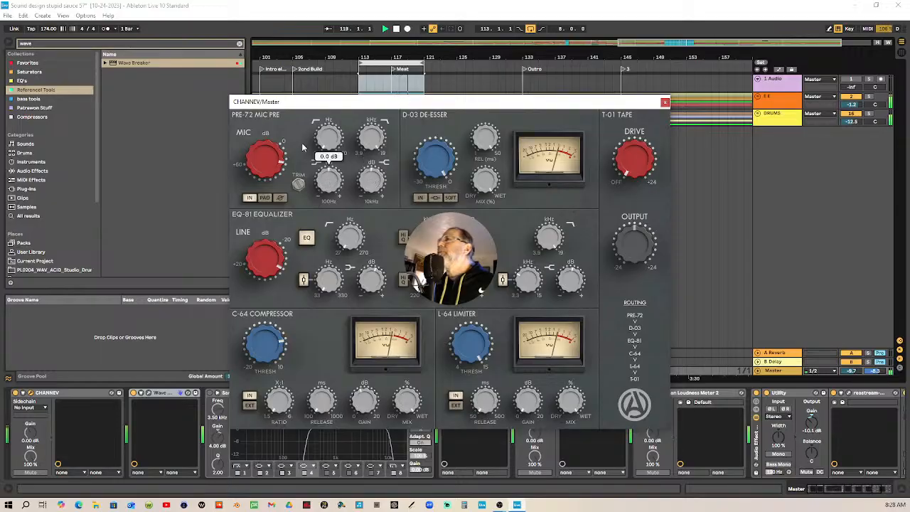
pyautogui.click(665, 101)
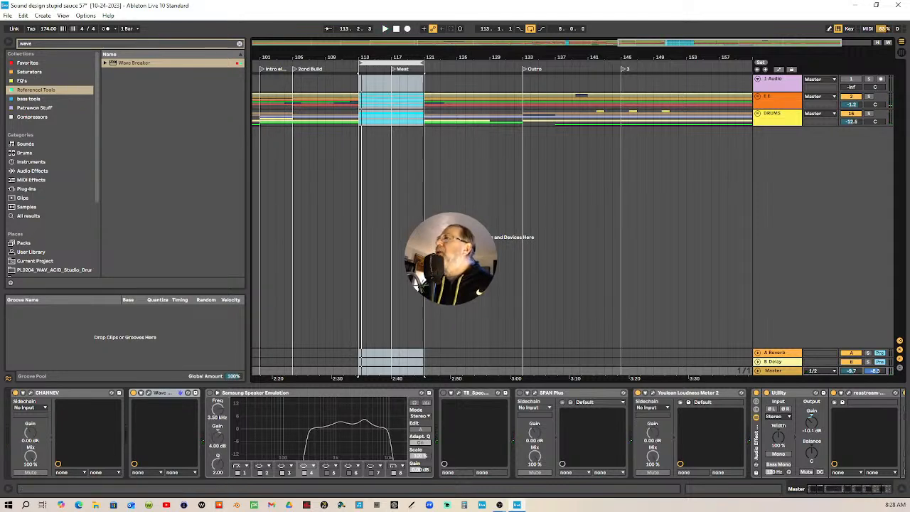
pyautogui.moveTo(419, 57); pyautogui.dragTo(548, 45)
pyautogui.click(172, 407)
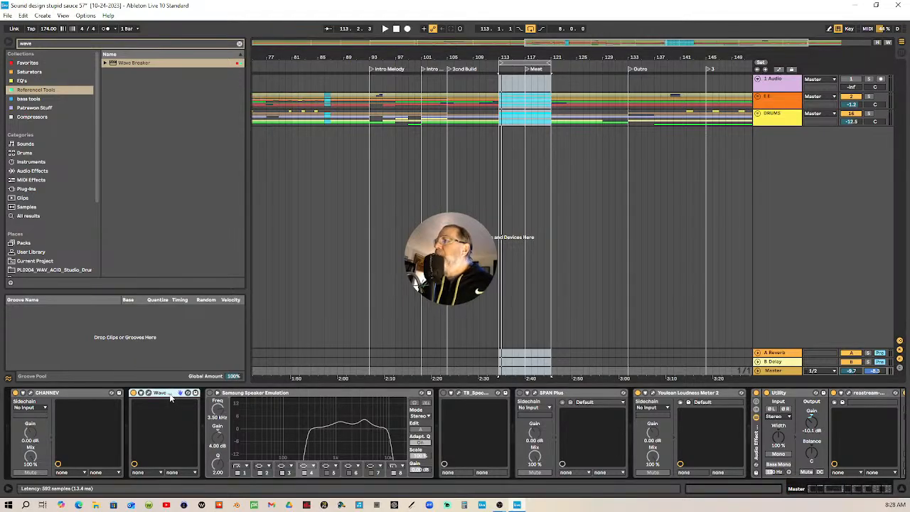
pyautogui.click(680, 398)
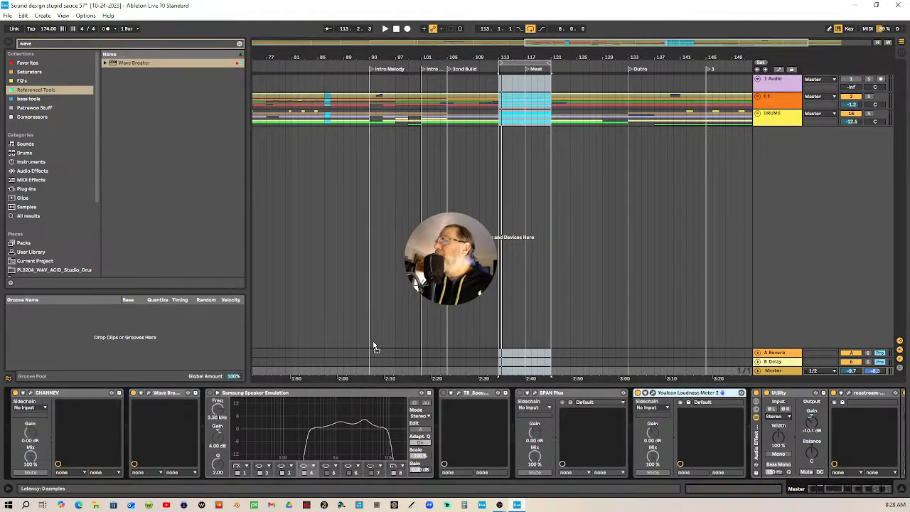
pyautogui.moveTo(203, 407); pyautogui.dragTo(202, 408)
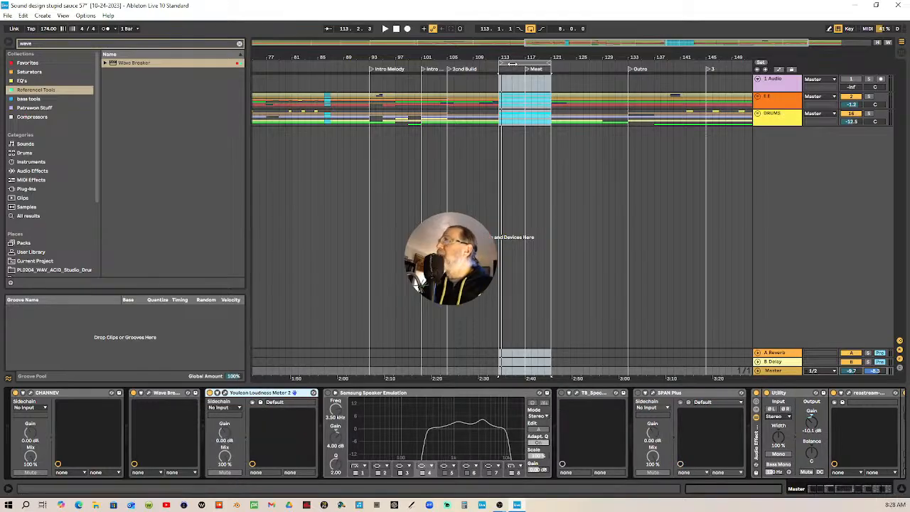
# Shift the arrangement loop earlier so that it starts at bar 84
pyautogui.moveTo(519, 64); pyautogui.dragTo(367, 63)
pyautogui.scroll(-5, 539, 131)
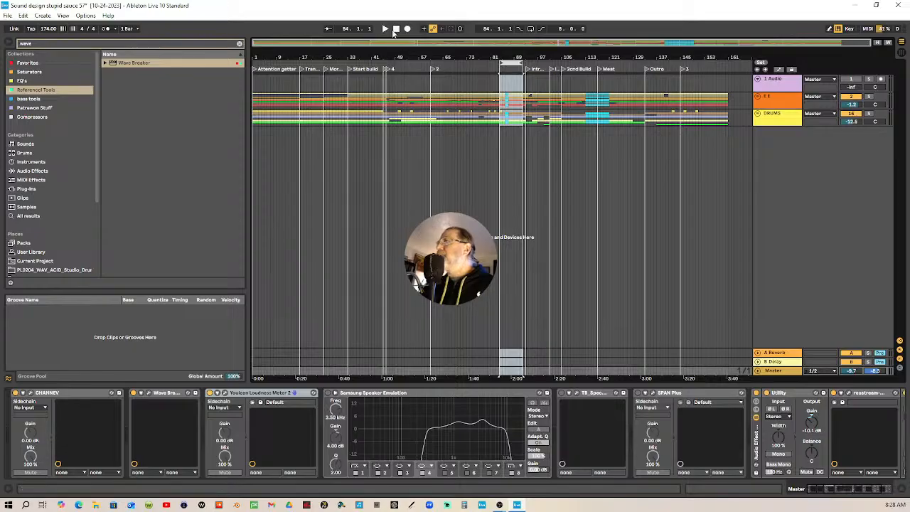
# Play the arrangement from the start and jump playback through the "More Elements build", "Start build" and "4" locators
pyautogui.click(396, 30)
pyautogui.click(384, 30)
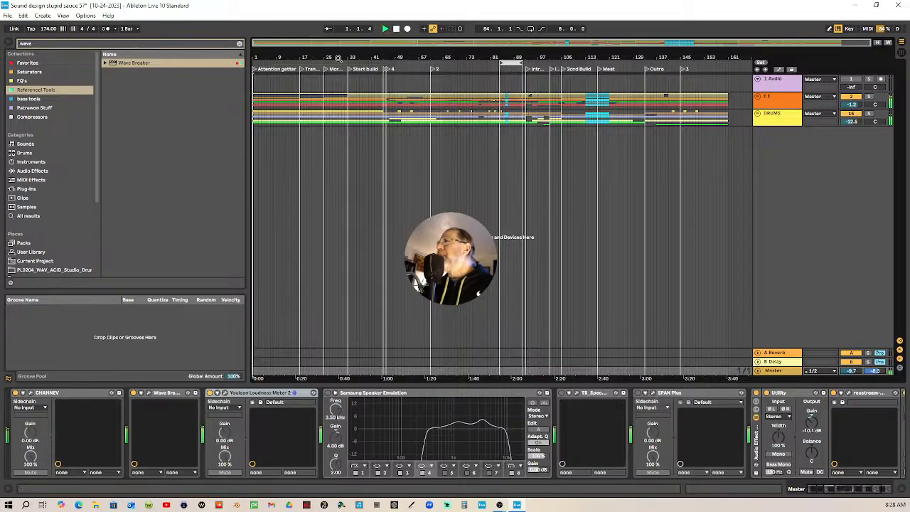
pyautogui.click(321, 70)
pyautogui.click(327, 69)
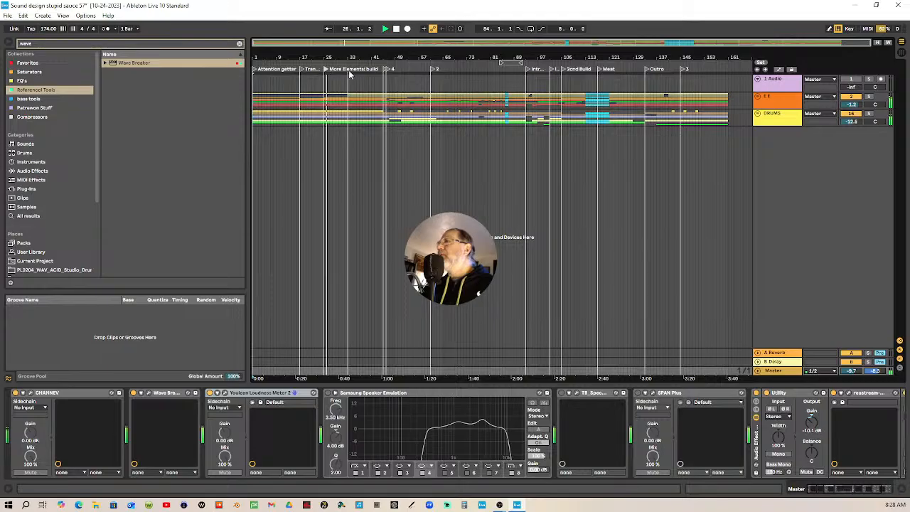
pyautogui.click(349, 69)
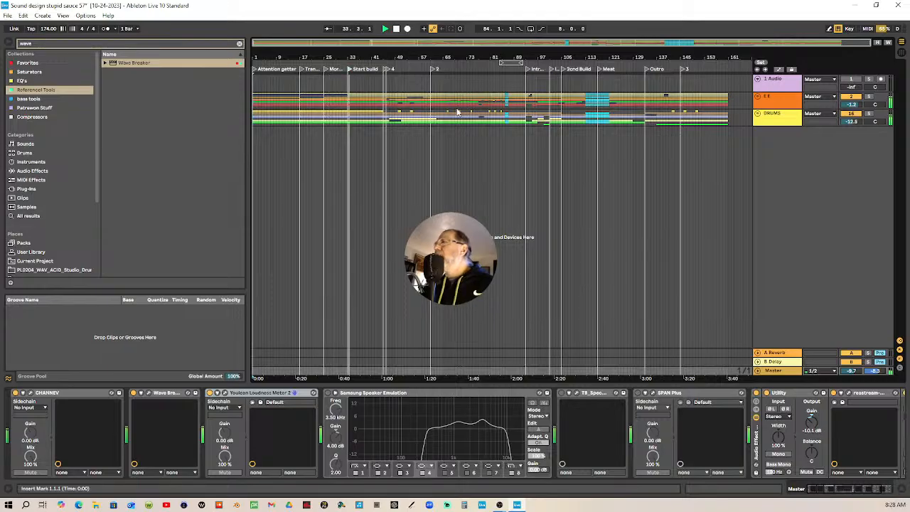
pyautogui.click(385, 69)
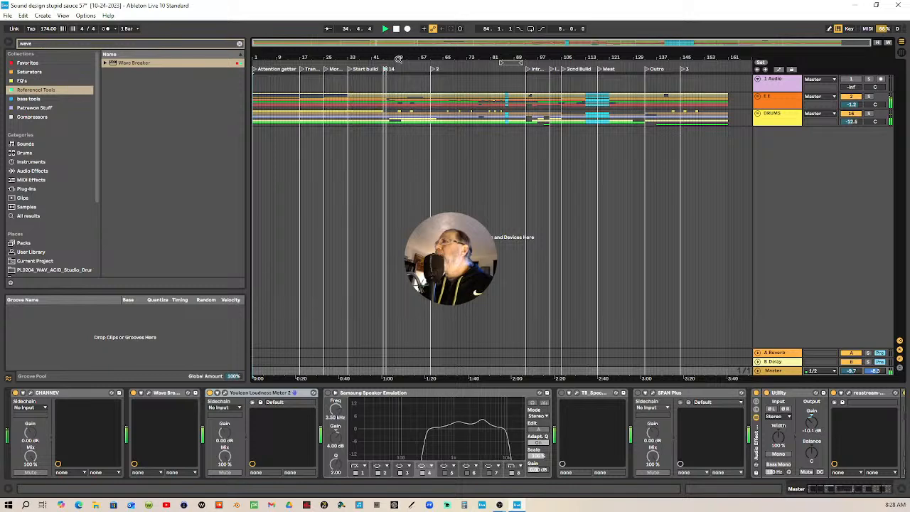
pyautogui.moveTo(398, 60); pyautogui.dragTo(397, 92)
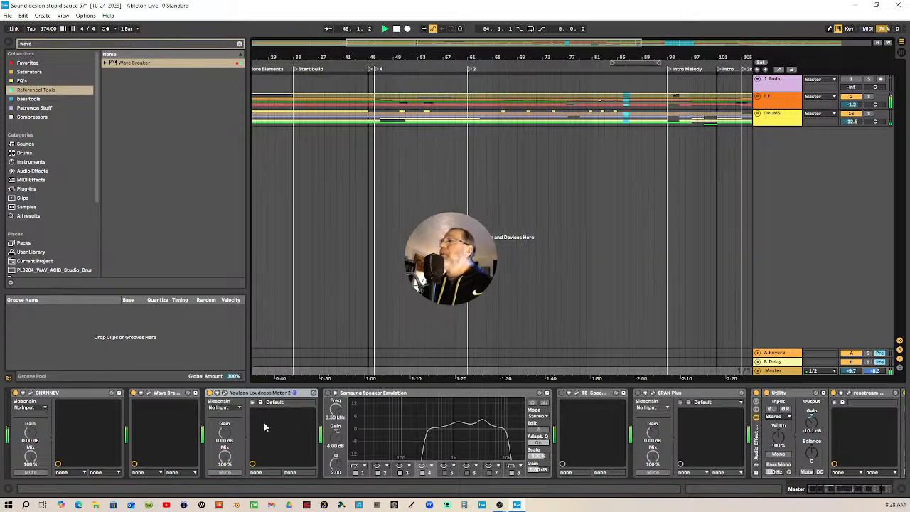
# Reset Youlean Loudness Meter 2, measure the section after locator 4, stop playback and close the meter
pyautogui.click(225, 393)
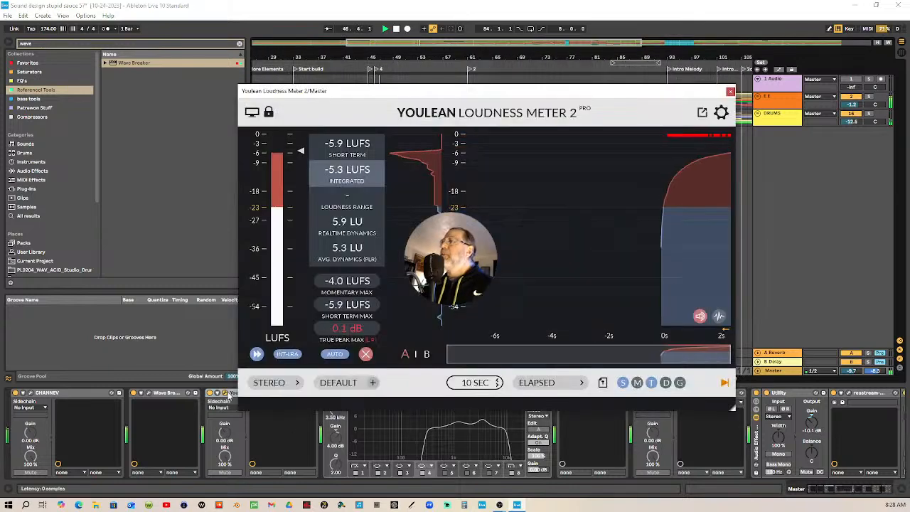
pyautogui.click(365, 354)
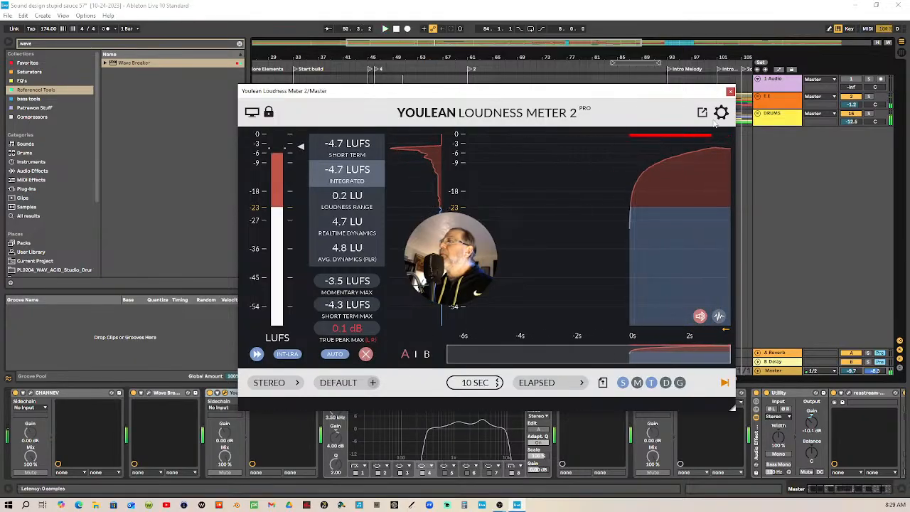
pyautogui.click(731, 91)
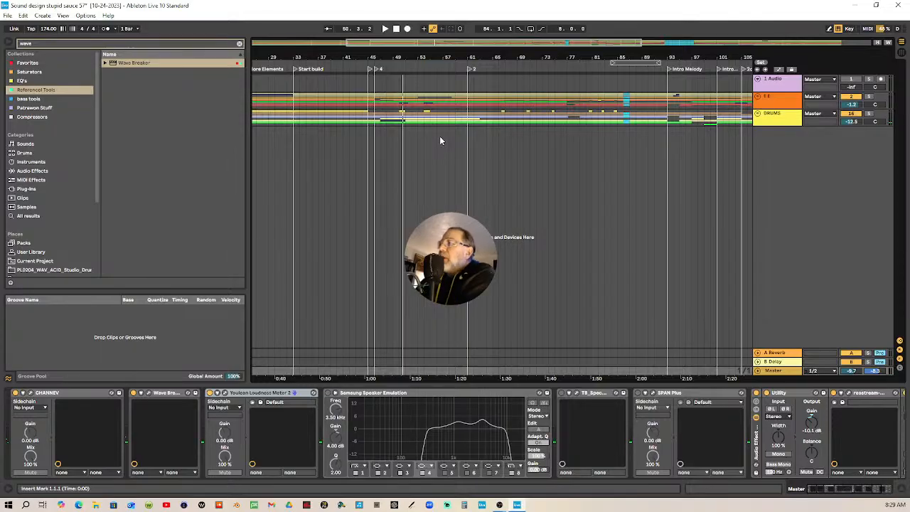
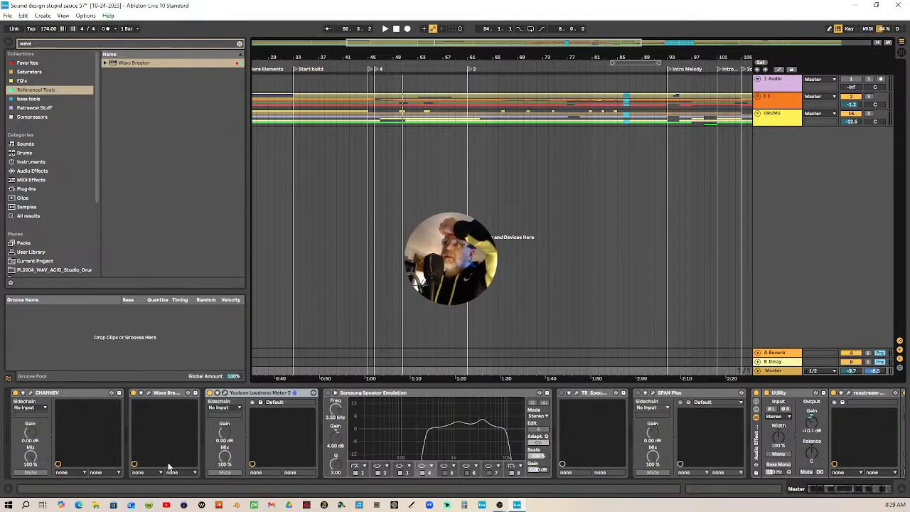
# Glance at CHANNEV's settings, switch Youlean Loudness Meter 2 off, and switch SPAN Plus on with its window open
pyautogui.click(30, 395)
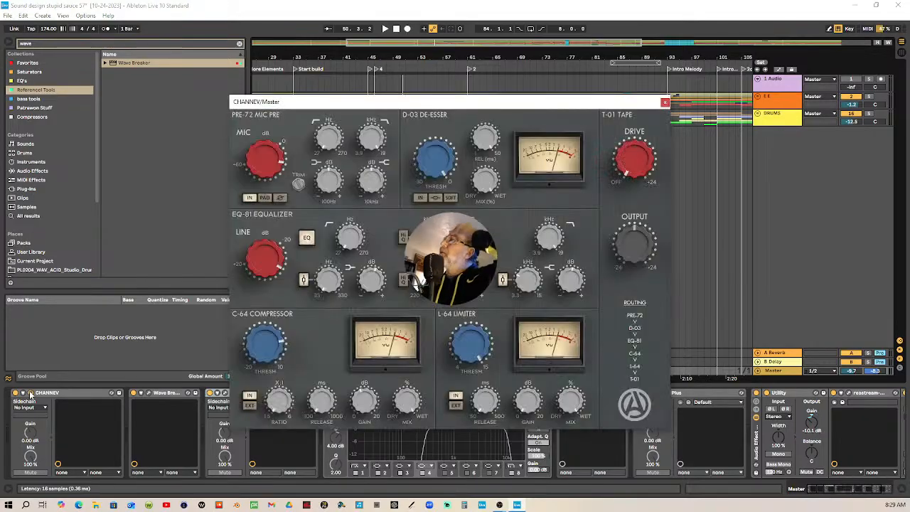
pyautogui.click(665, 103)
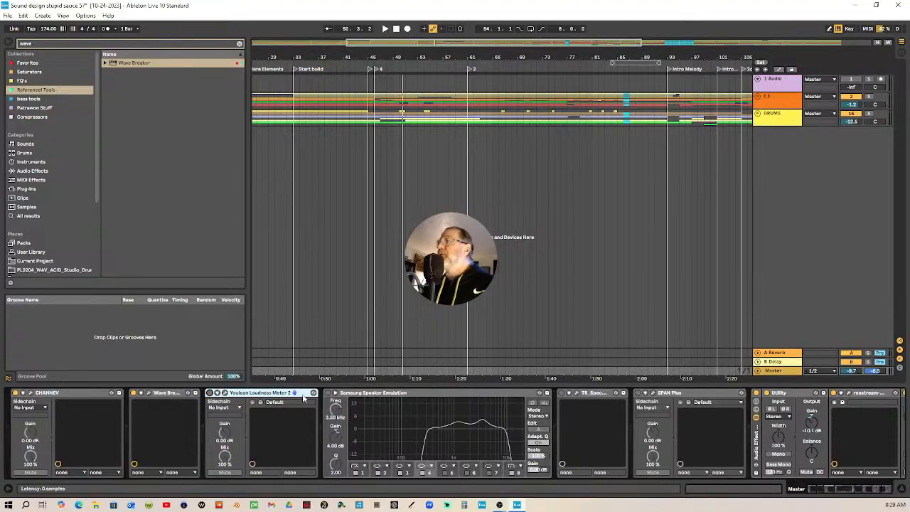
pyautogui.click(639, 393)
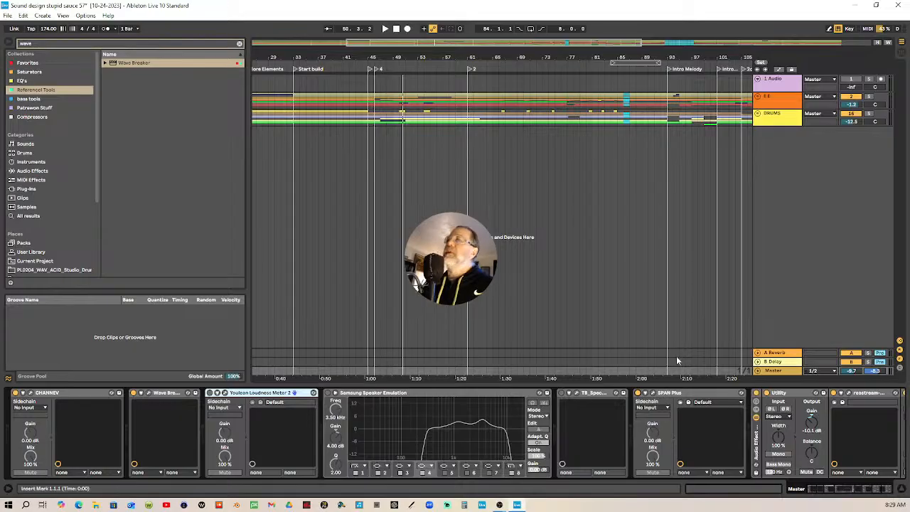
pyautogui.click(652, 394)
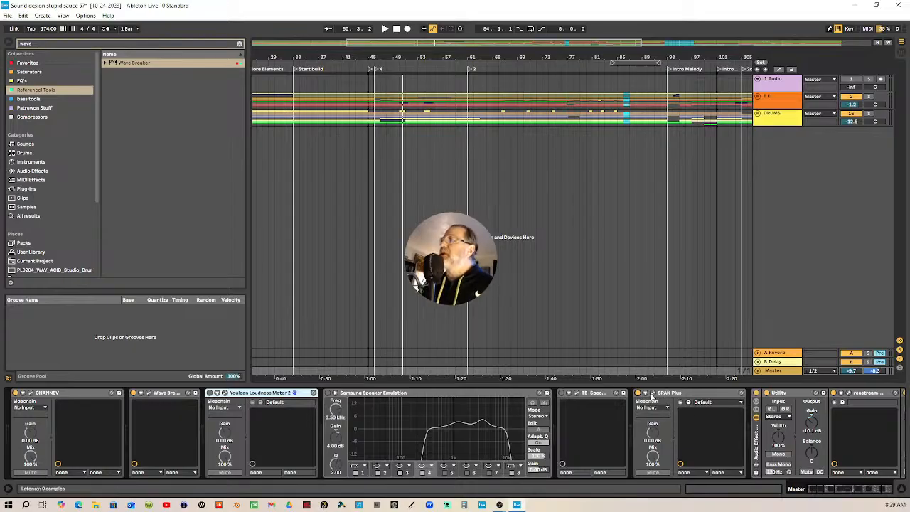
pyautogui.moveTo(379, 133); pyautogui.dragTo(469, 143)
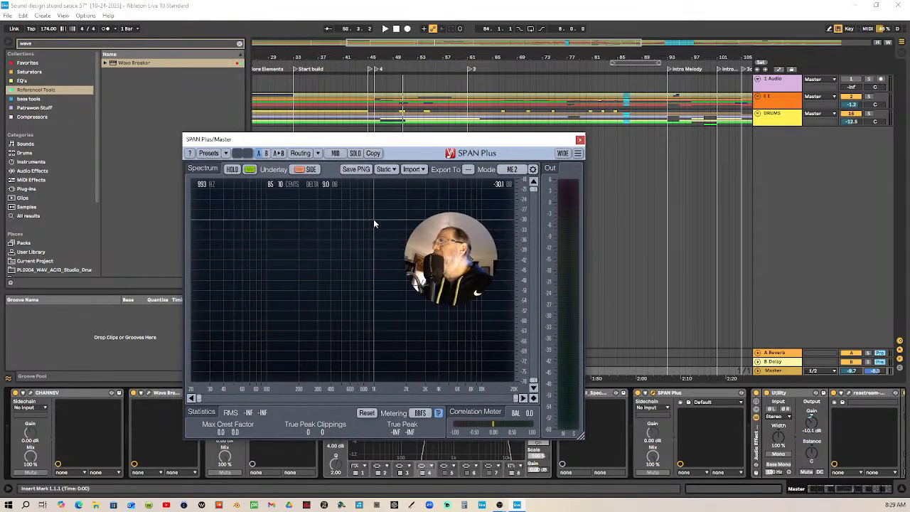
# Play from locator 4 while examining the spectrum in SPAN Plus, stop playback and close the analyzer
pyautogui.click(378, 71)
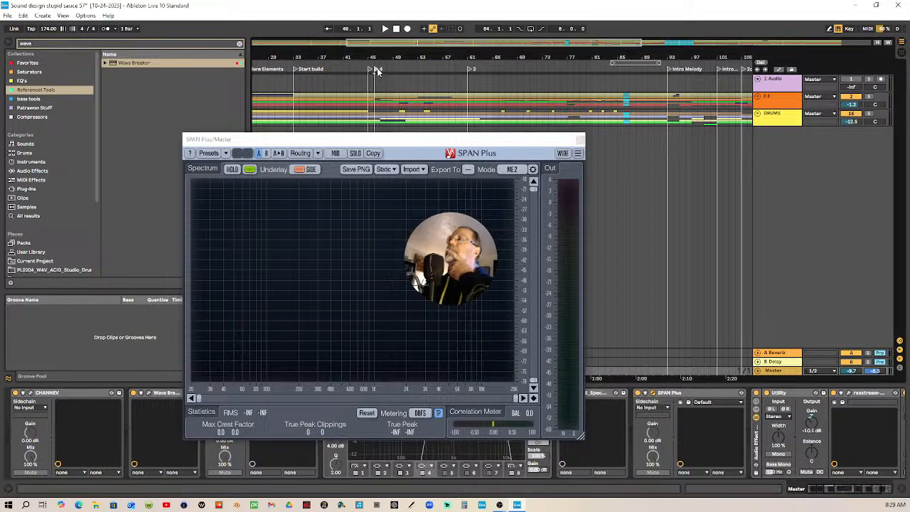
pyautogui.press('space')
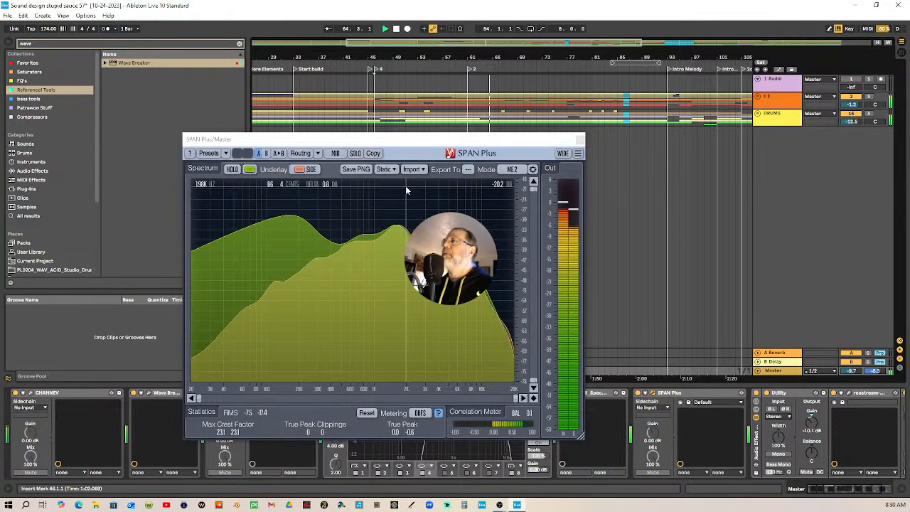
pyautogui.press('space')
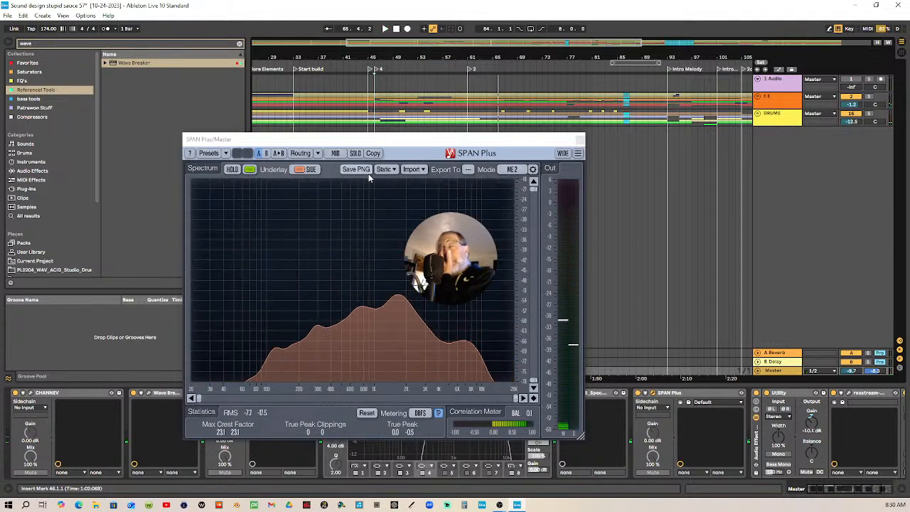
pyautogui.click(580, 139)
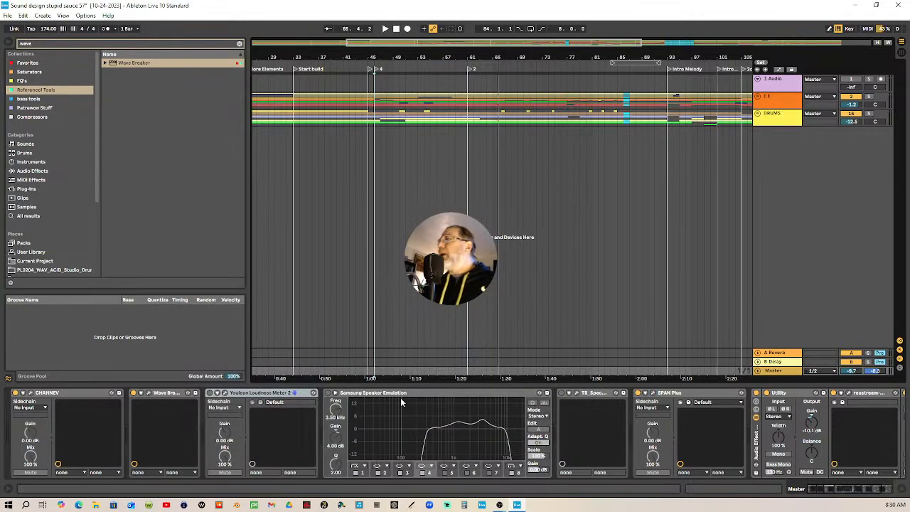
# Reopen Youlean Loudness Meter 2 to review its last loudness measurement, and close it
pyautogui.click(224, 393)
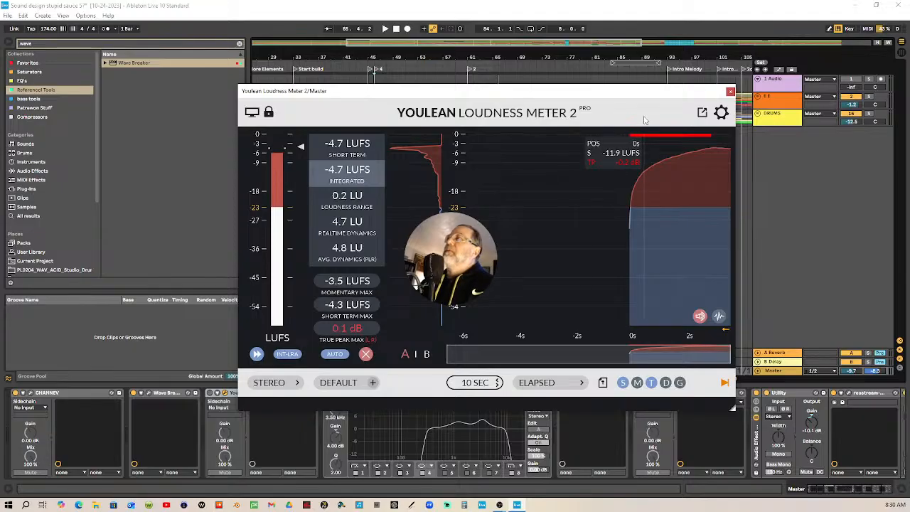
pyautogui.moveTo(647, 91); pyautogui.dragTo(580, 116)
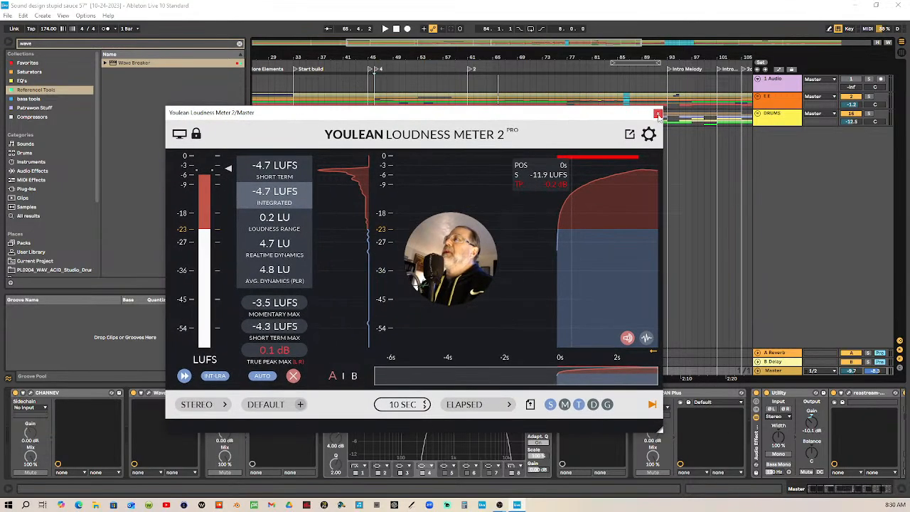
pyautogui.click(657, 113)
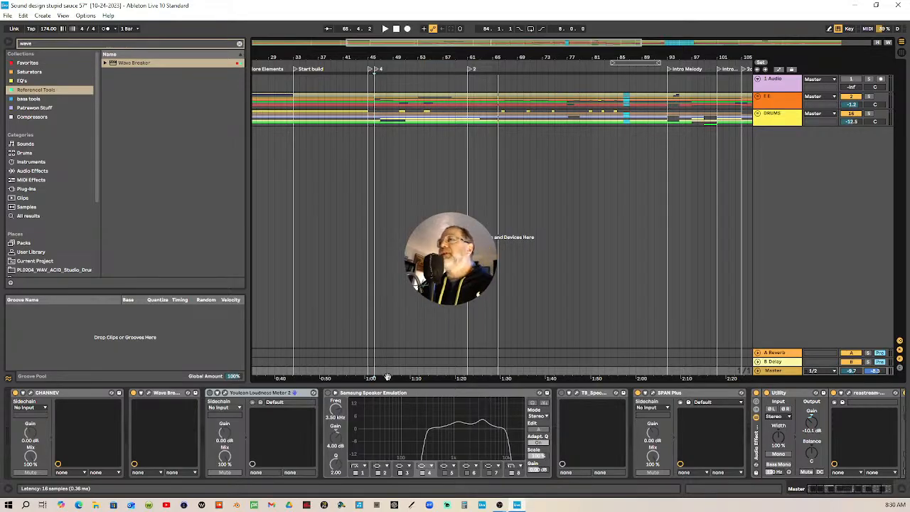
# Review CHANNEV's settings, switch the device off and open Wave Breaker's window
pyautogui.click(30, 393)
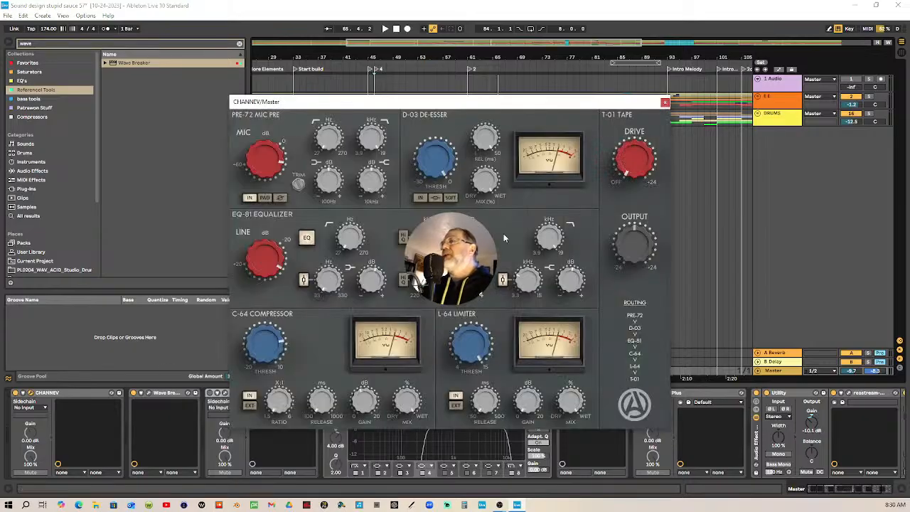
pyautogui.click(665, 104)
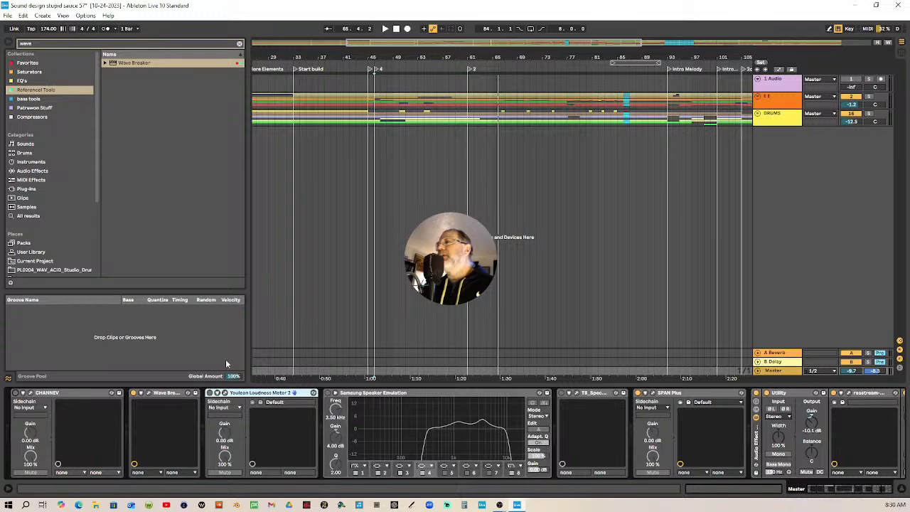
pyautogui.click(181, 396)
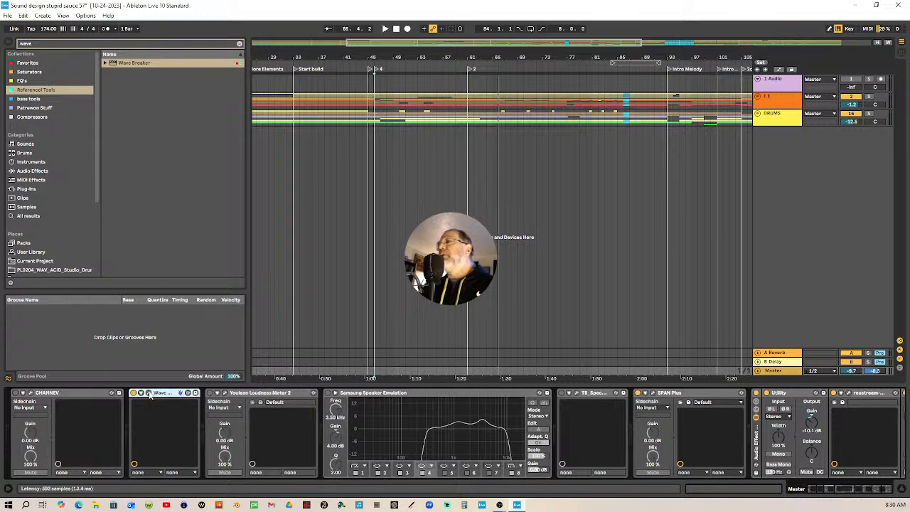
pyautogui.click(149, 393)
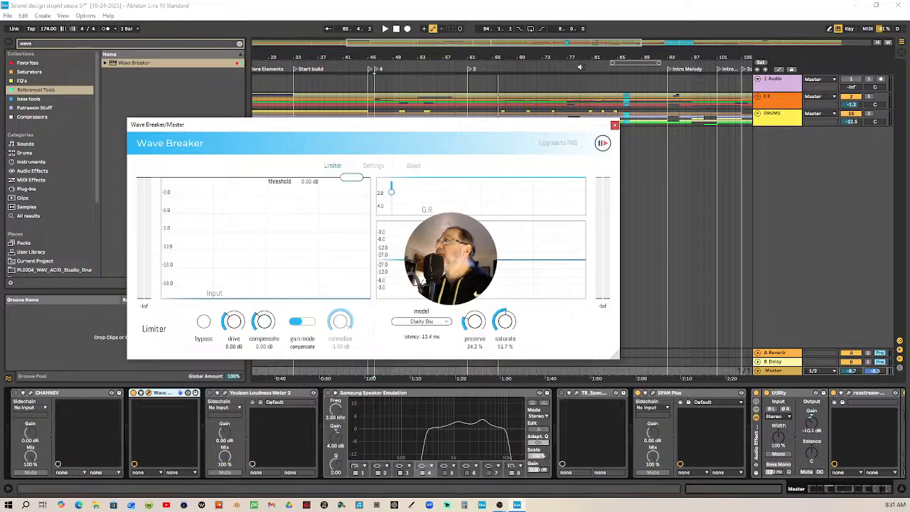
# Compare CHANNEV off and on by playing the section before the arrangement loop, leaving CHANNEV off
pyautogui.click(580, 68)
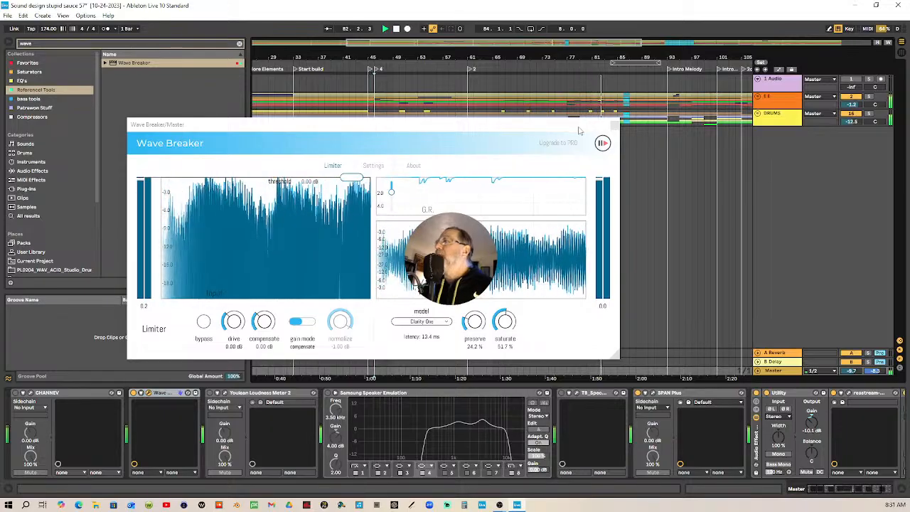
pyautogui.press('space')
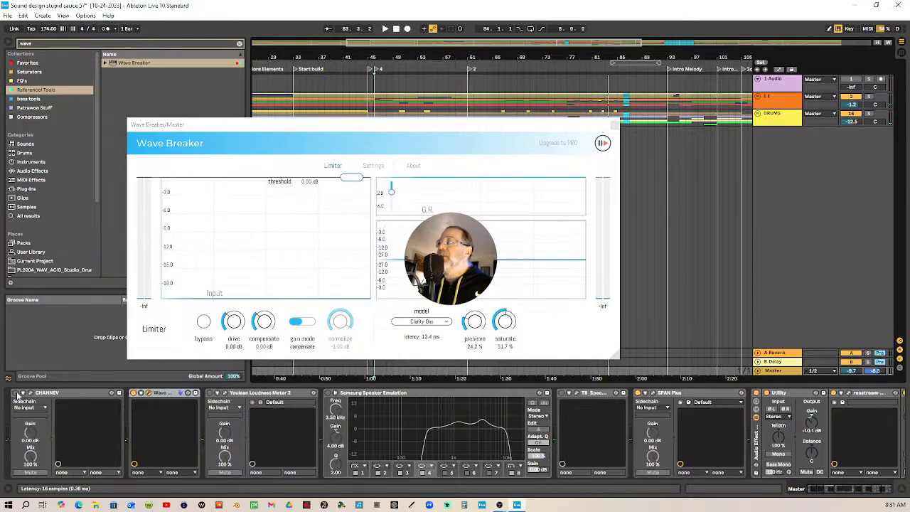
pyautogui.click(539, 67)
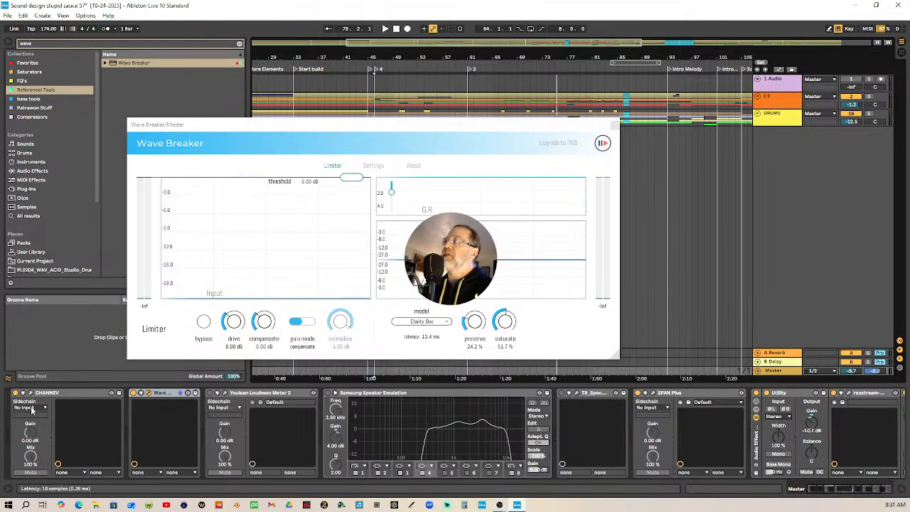
pyautogui.click(15, 393)
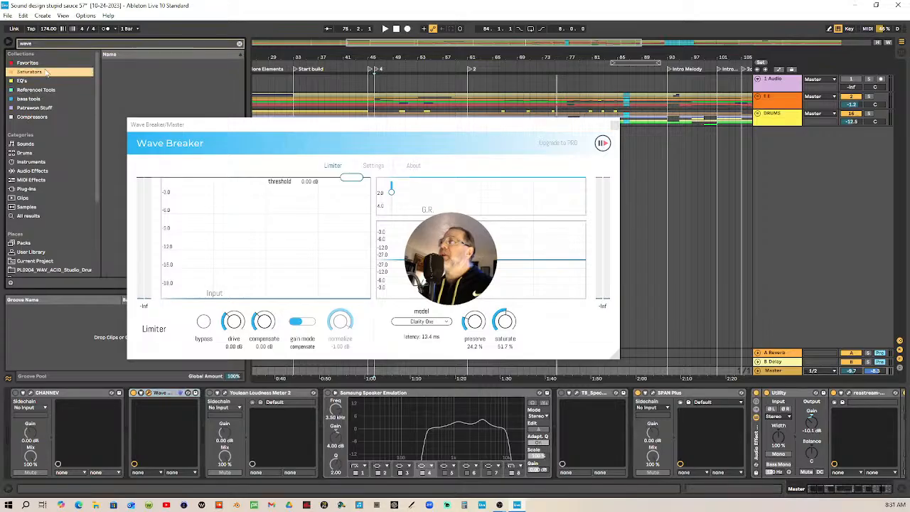
# Move the Wave Breaker window off the browser, clear the search, and insert kHs Clipper from Favorites between CHANNEV and Wave Breaker
pyautogui.click(39, 101)
pyautogui.moveTo(392, 132); pyautogui.dragTo(587, 101)
pyautogui.click(37, 111)
pyautogui.click(37, 116)
pyautogui.click(43, 108)
pyautogui.click(47, 91)
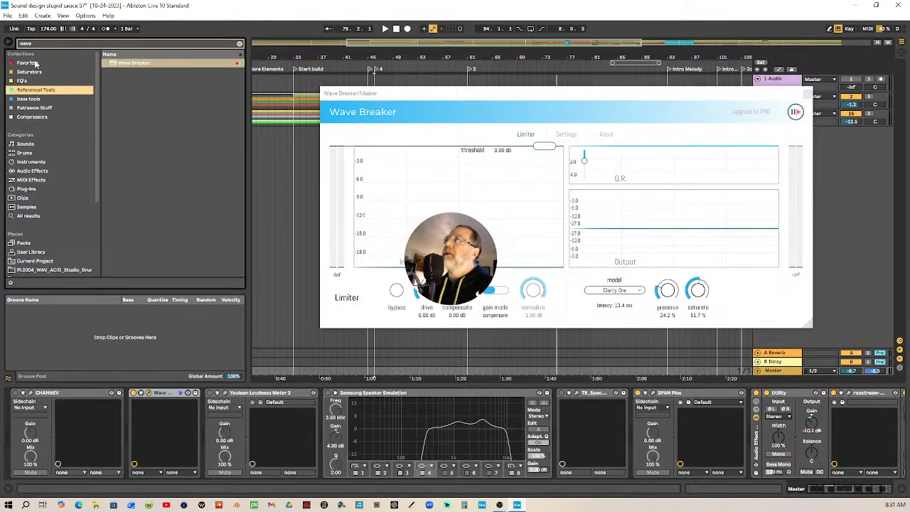
pyautogui.click(35, 63)
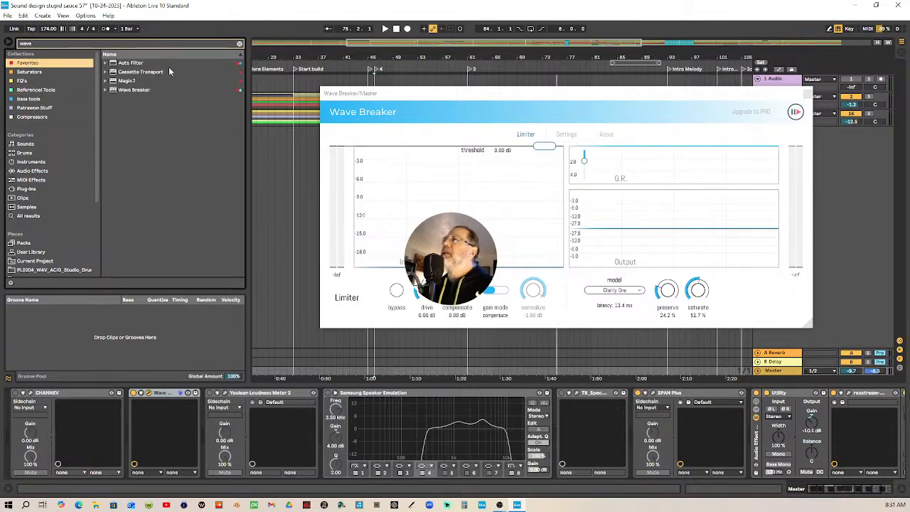
pyautogui.click(65, 44)
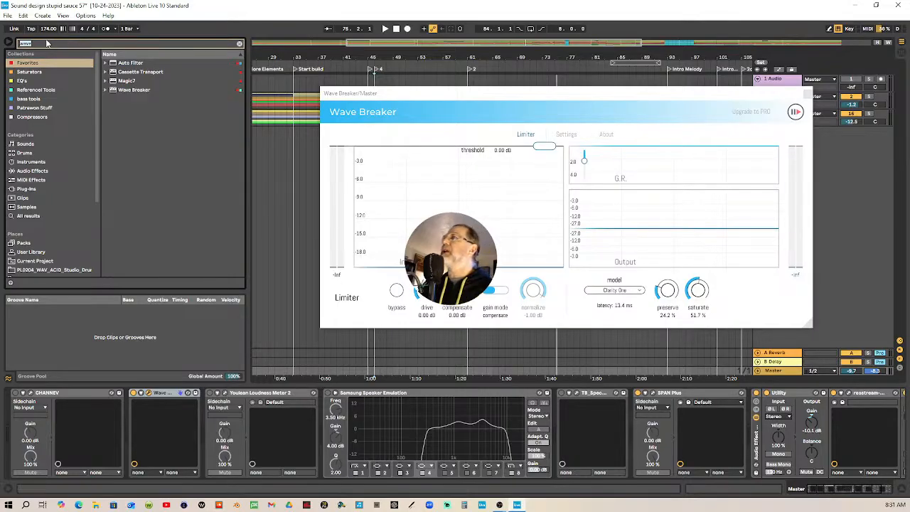
pyautogui.click(239, 44)
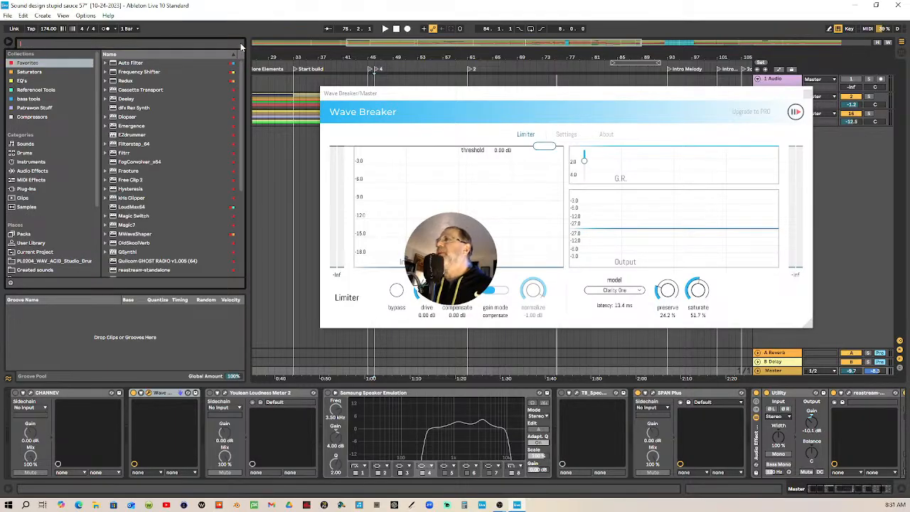
pyautogui.click(142, 200)
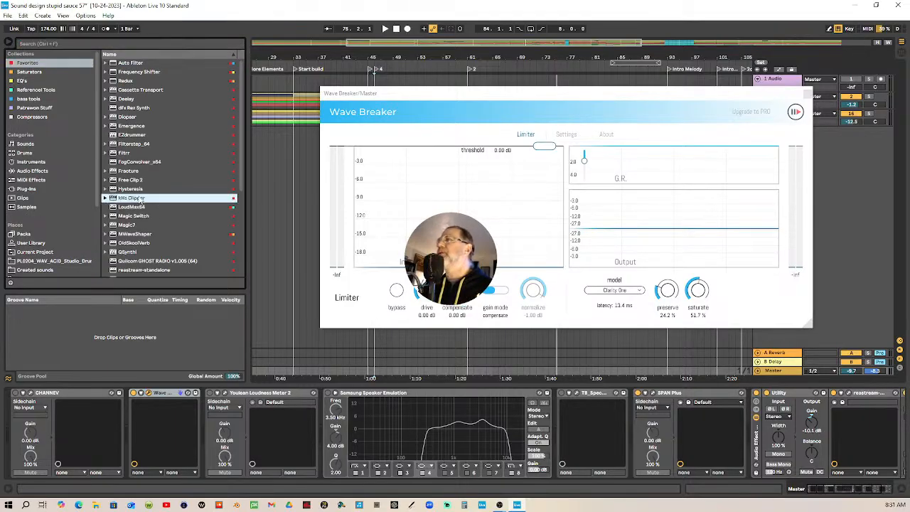
pyautogui.moveTo(129, 346); pyautogui.dragTo(122, 417)
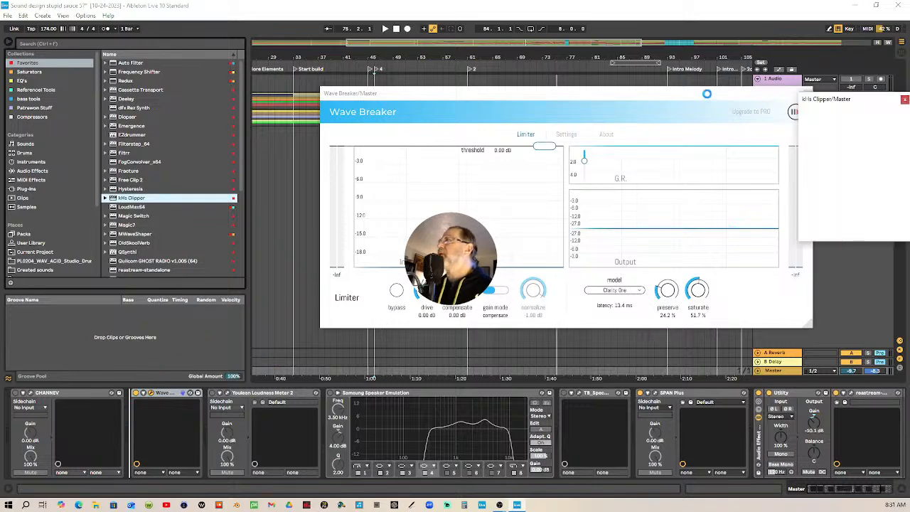
# Place kHs Clipper's window over the browser, close Wave Breaker's window, and play the section from bar 46 to watch the clipper's waveform
pyautogui.moveTo(868, 101); pyautogui.dragTo(195, 122)
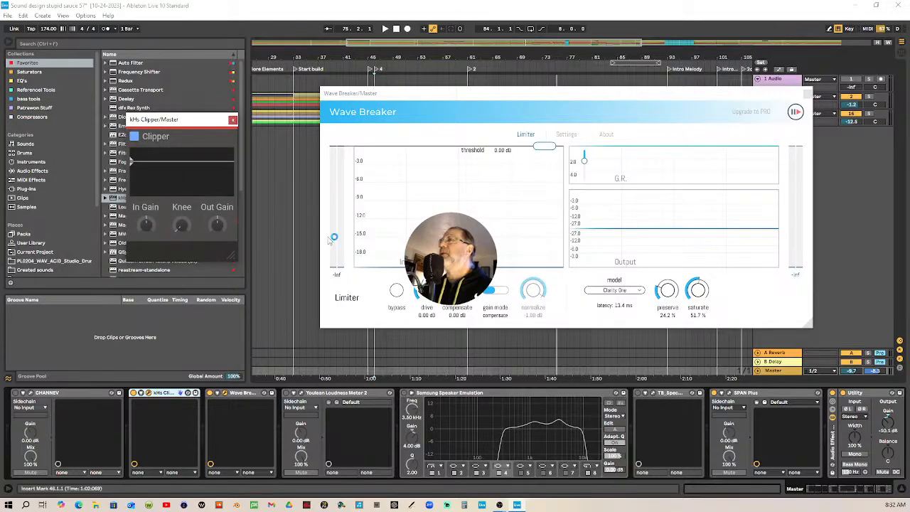
pyautogui.click(807, 97)
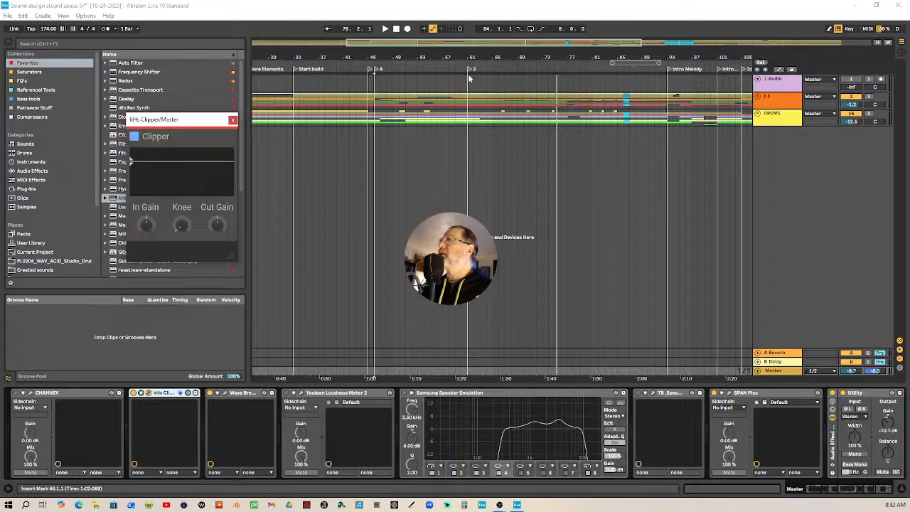
pyautogui.press('space')
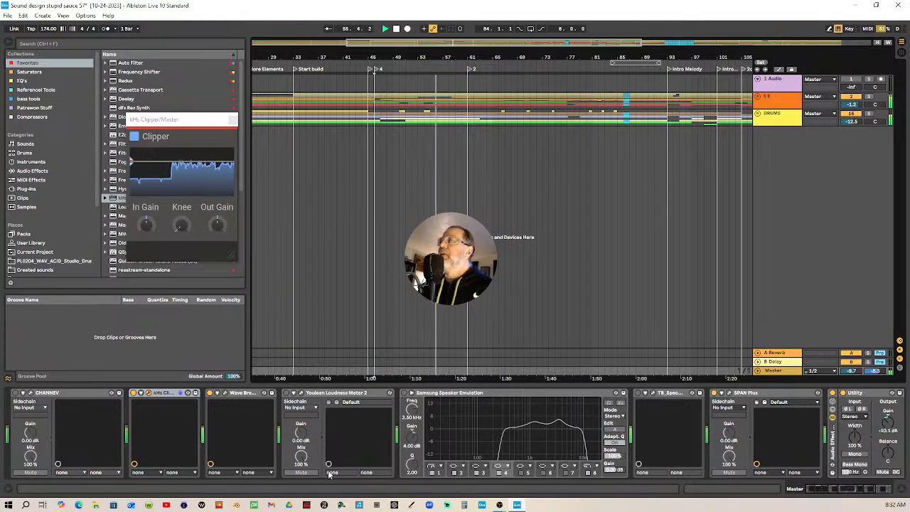
pyautogui.press('space')
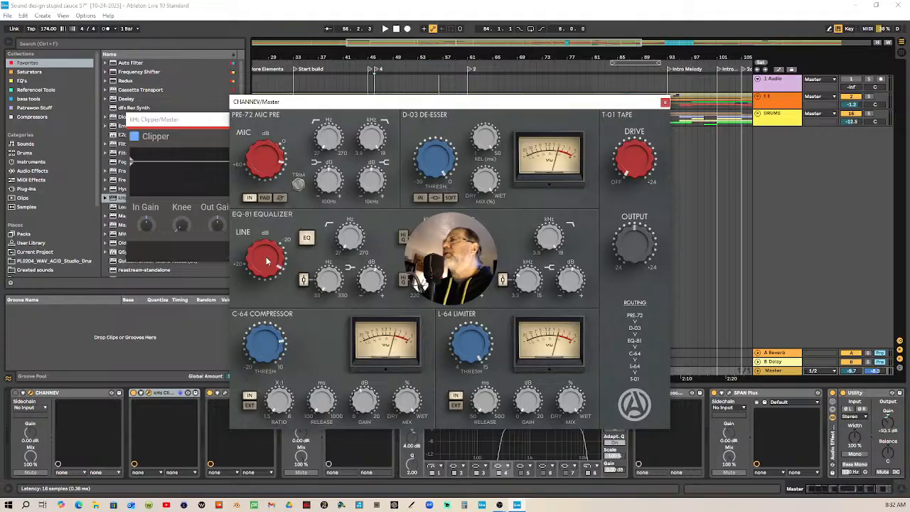
# Review CHANNEV's settings in its window, and close it
pyautogui.moveTo(457, 110)
pyautogui.mouseDown()
pyautogui.moveTo(444, 80)
pyautogui.moveTo(426, 74)
pyautogui.moveTo(381, 96)
pyautogui.moveTo(454, 94)
pyautogui.mouseUp()
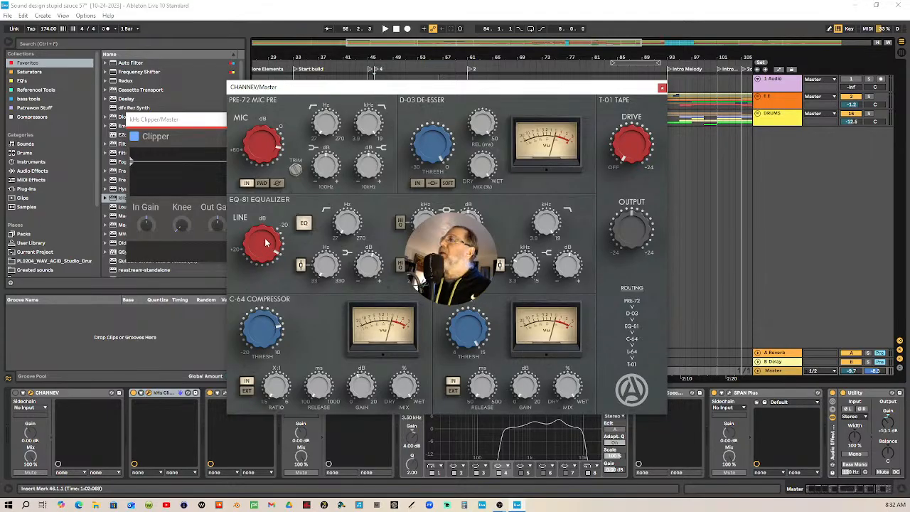
pyautogui.moveTo(484, 91); pyautogui.dragTo(509, 123)
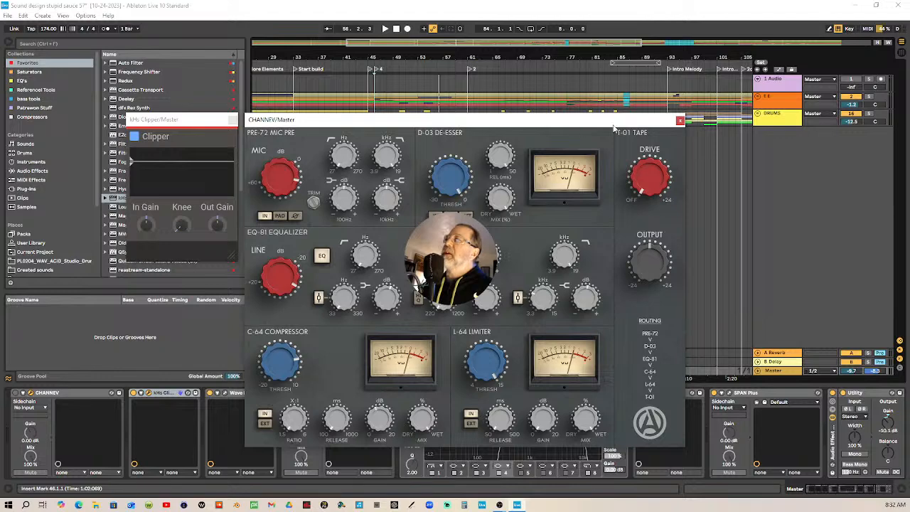
pyautogui.moveTo(624, 126)
pyautogui.mouseDown()
pyautogui.moveTo(416, 81)
pyautogui.moveTo(608, 122)
pyautogui.mouseUp()
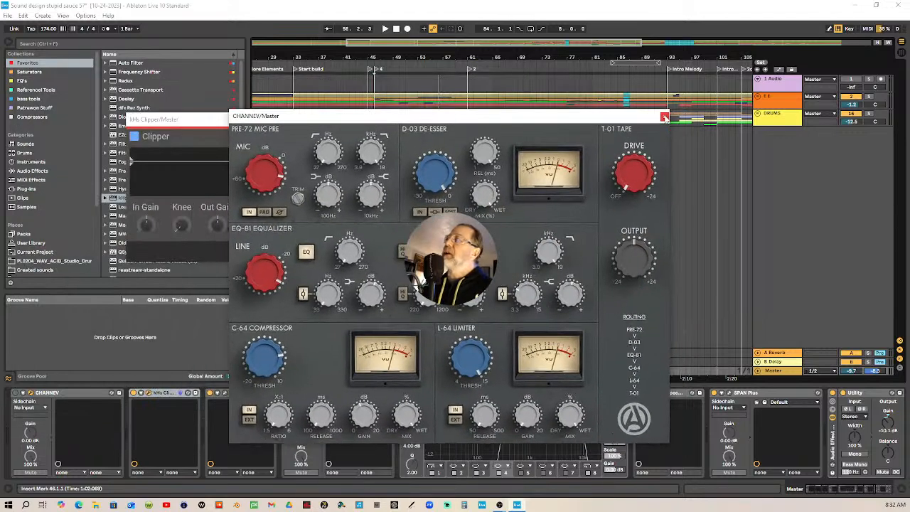
pyautogui.click(665, 115)
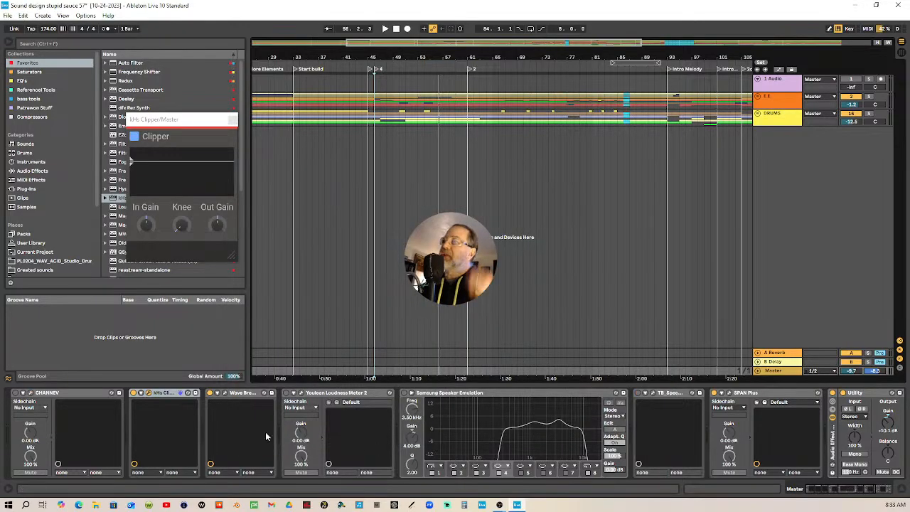
# Raise kHs Clipper's In Gain while playing from about bar 46, close its window, and measure the loudness with Youlean Loudness Meter 2
pyautogui.click(389, 67)
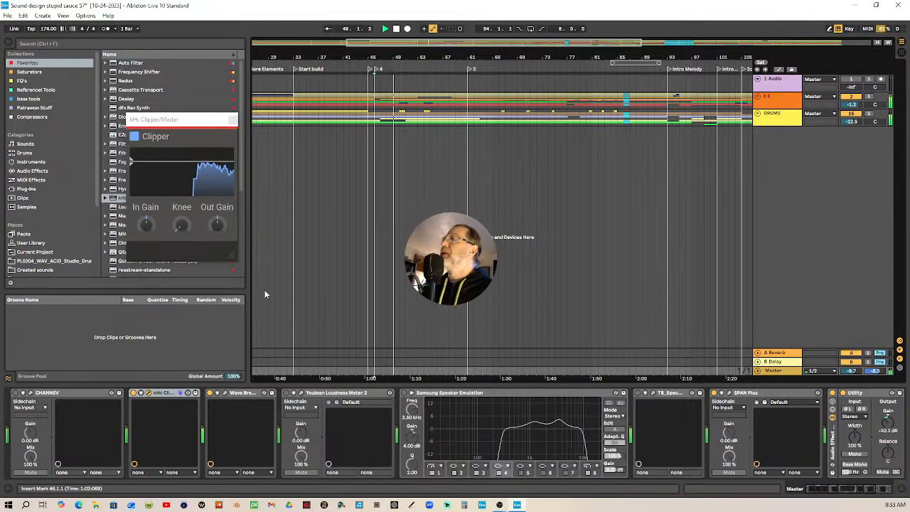
pyautogui.click(143, 226)
pyautogui.moveTo(146, 225); pyautogui.dragTo(146, 204)
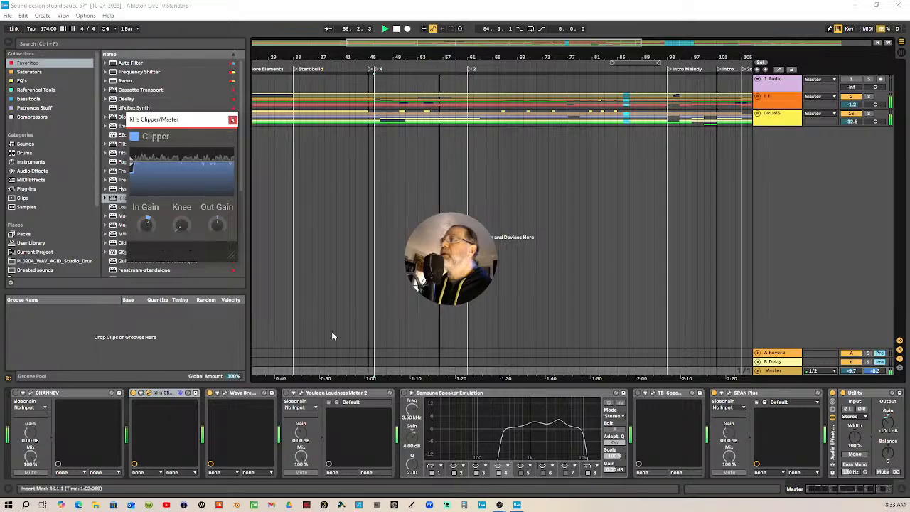
pyautogui.click(233, 121)
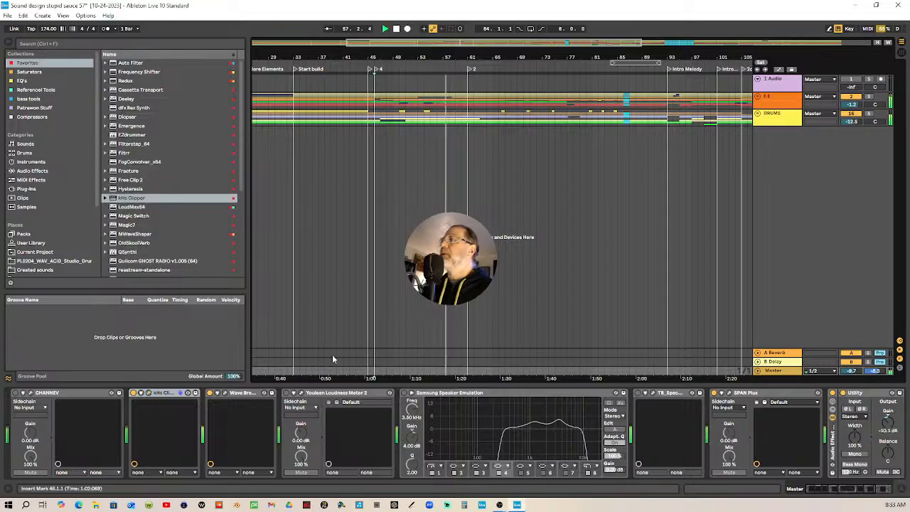
pyautogui.click(301, 392)
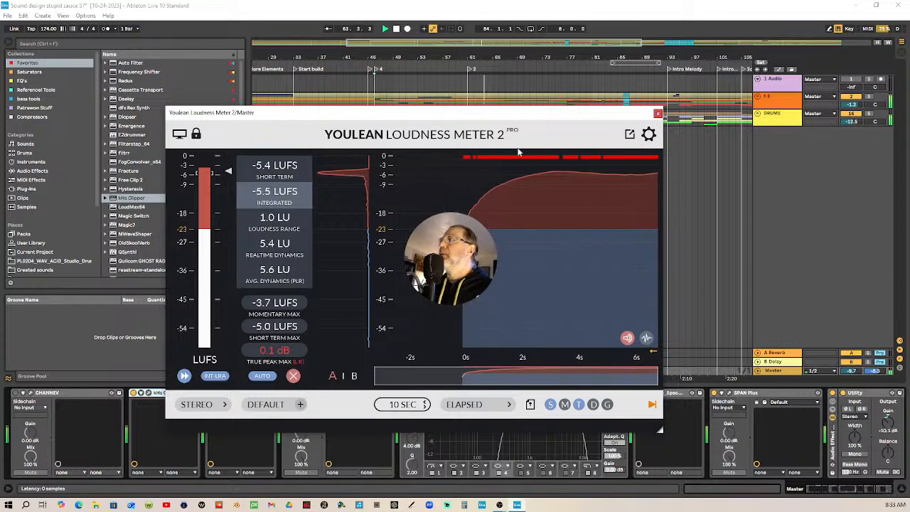
pyautogui.click(657, 114)
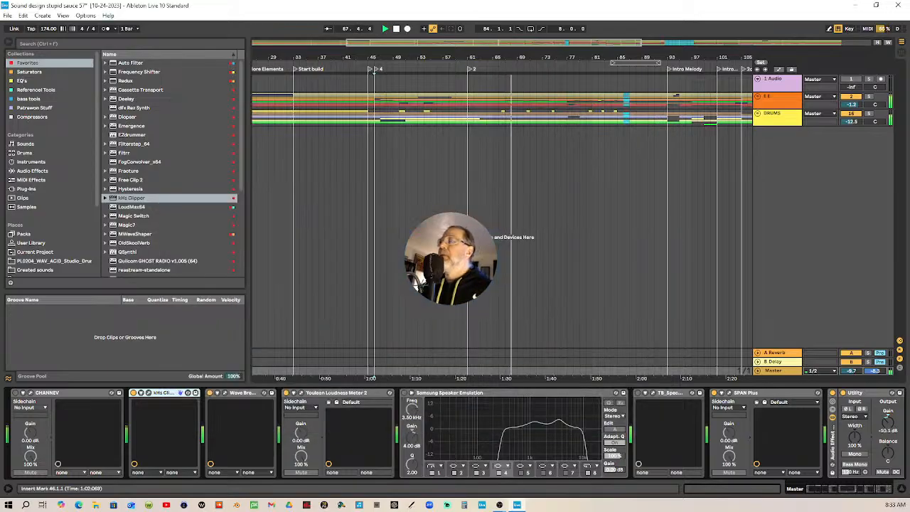
# Reopen kHs Clipper and increase its Knee slightly while replaying the section after marker 4
pyautogui.click(148, 394)
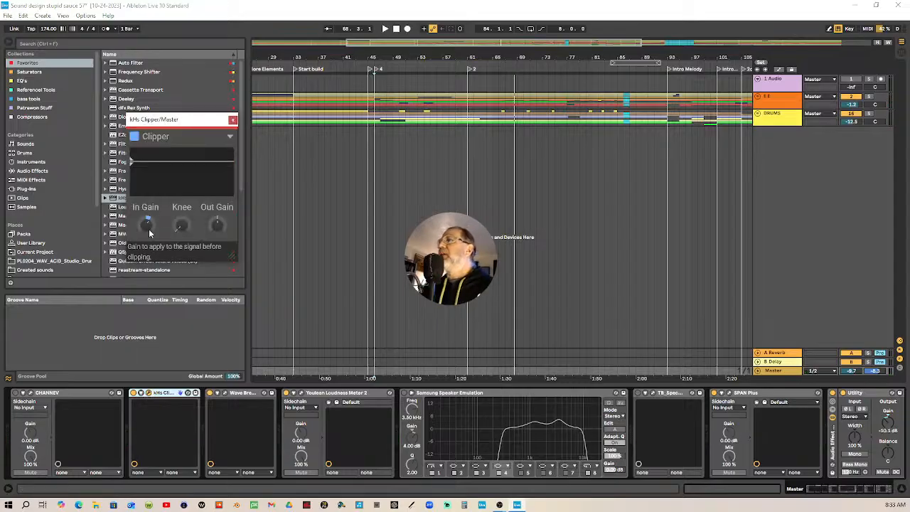
pyautogui.moveTo(148, 230); pyautogui.dragTo(148, 233)
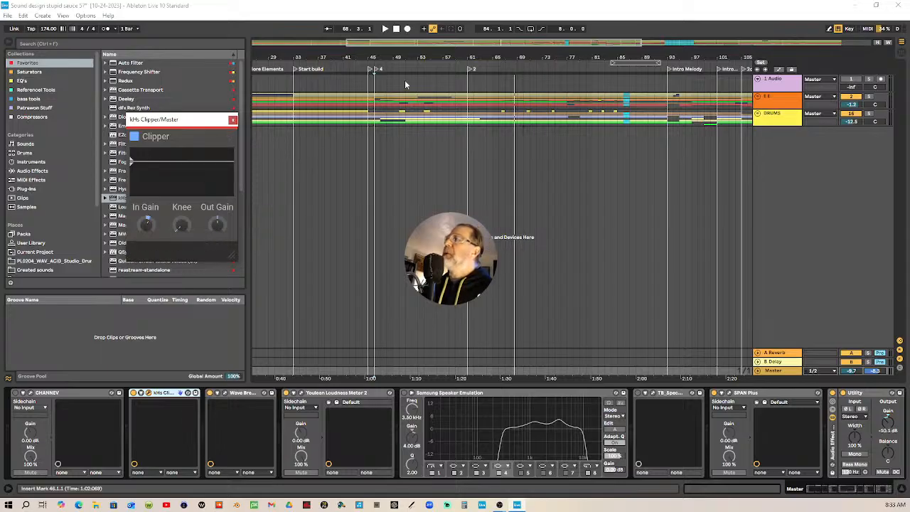
pyautogui.click(388, 68)
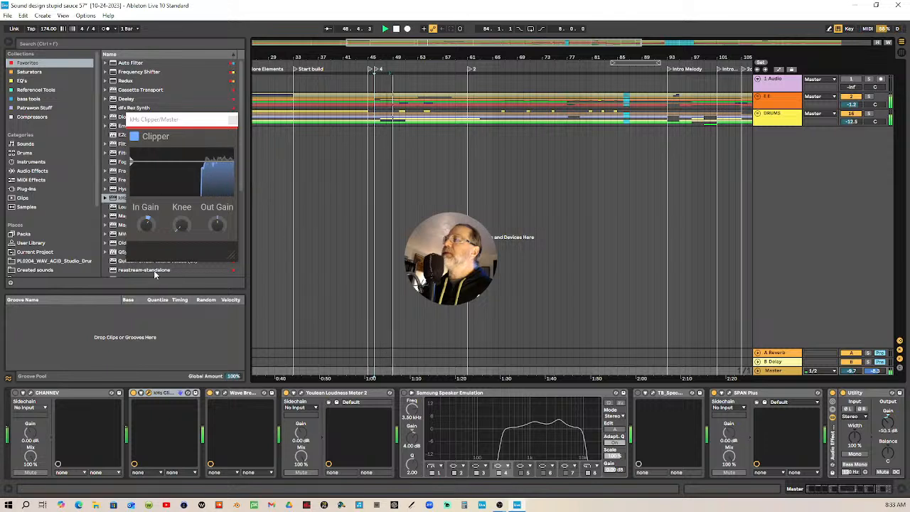
pyautogui.moveTo(181, 224); pyautogui.dragTo(272, 219)
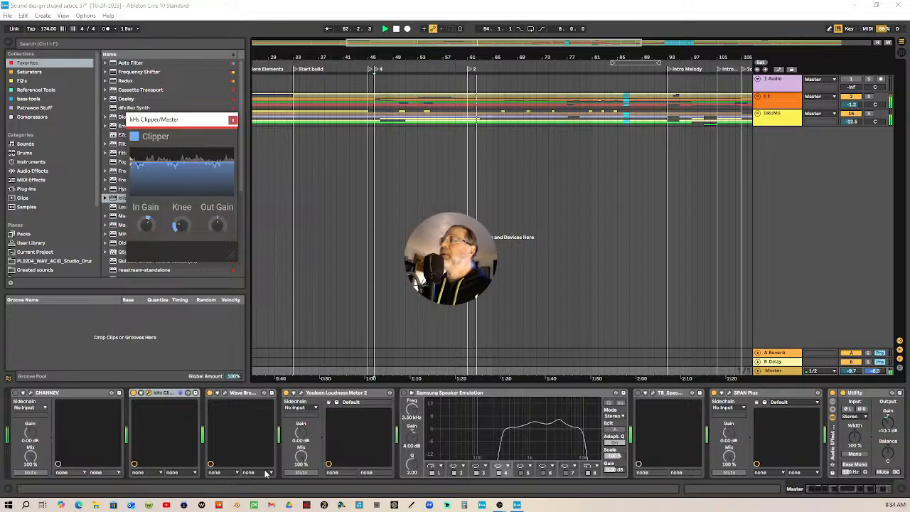
# Close kHs Clipper and check the loudness with the softer knee in Youlean Loudness Meter 2
pyautogui.click(232, 120)
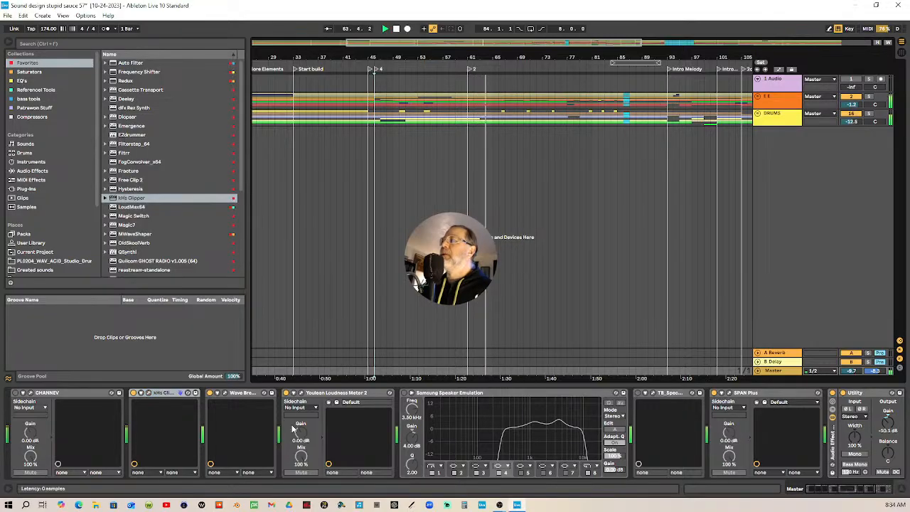
pyautogui.click(301, 393)
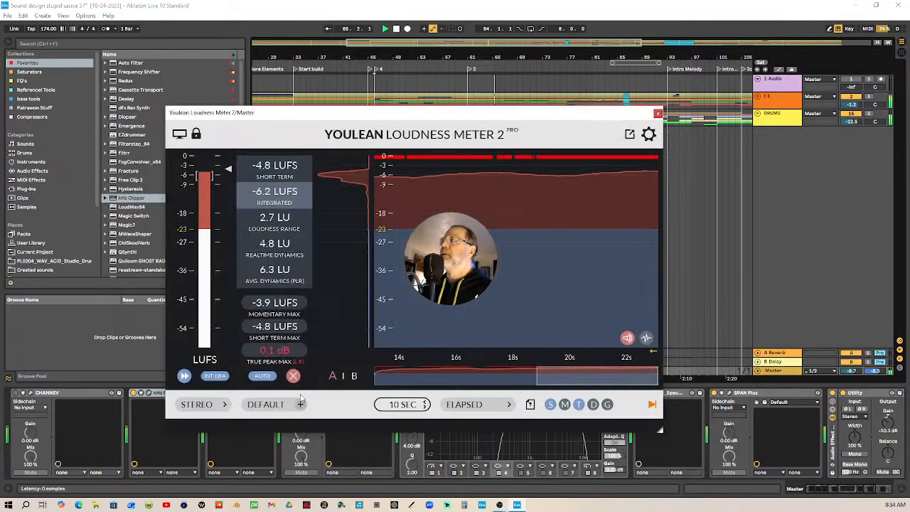
pyautogui.click(657, 113)
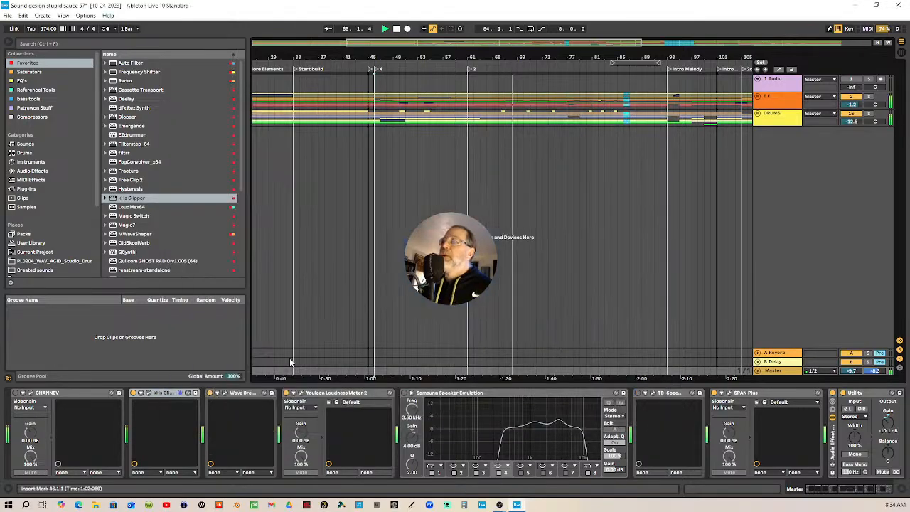
# Stop playback, open Wave Breaker for review, close kHs Clipper's window, and move Wave Breaker's window clear of the arrangement tracks
pyautogui.click(149, 394)
pyautogui.click(226, 396)
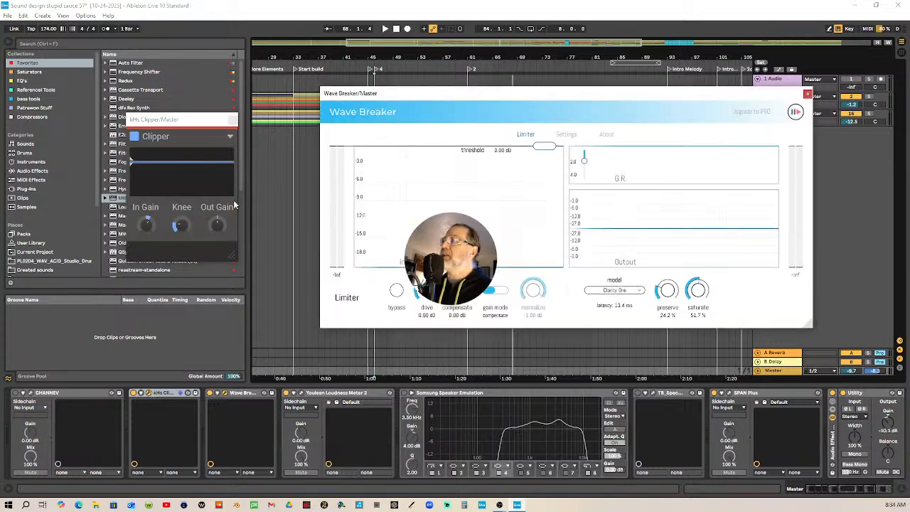
pyautogui.moveTo(561, 102); pyautogui.dragTo(519, 79)
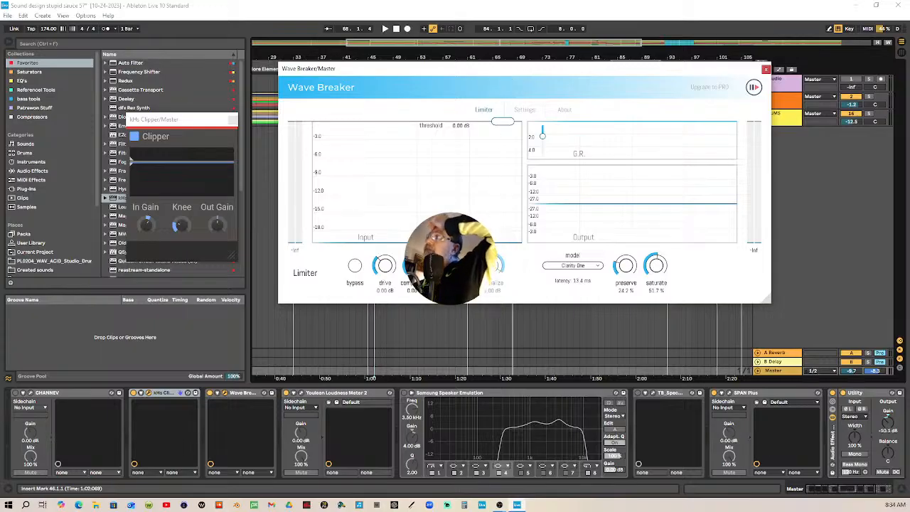
pyautogui.click(233, 120)
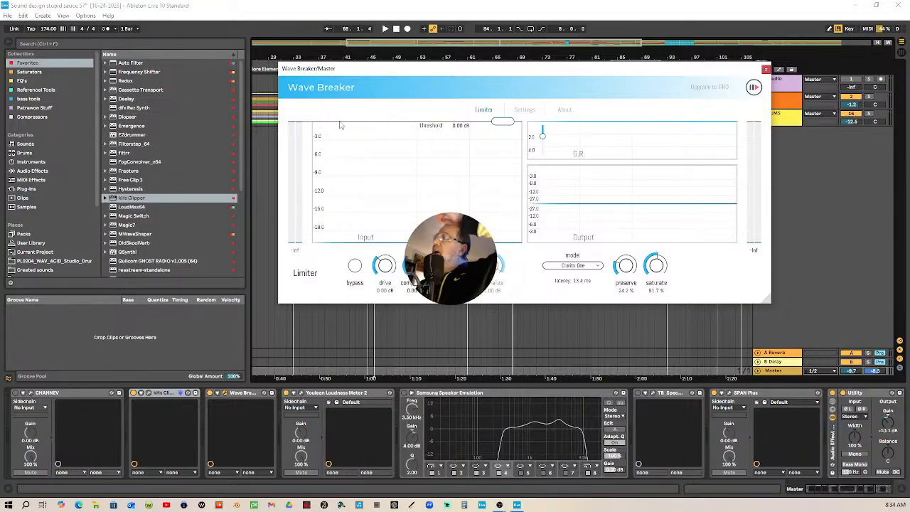
pyautogui.moveTo(508, 71); pyautogui.dragTo(415, 108)
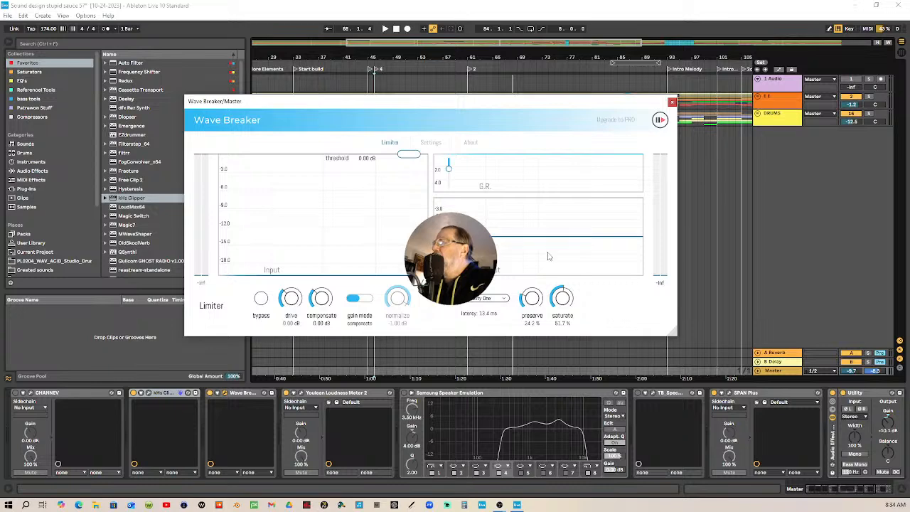
pyautogui.moveTo(513, 110); pyautogui.dragTo(461, 142)
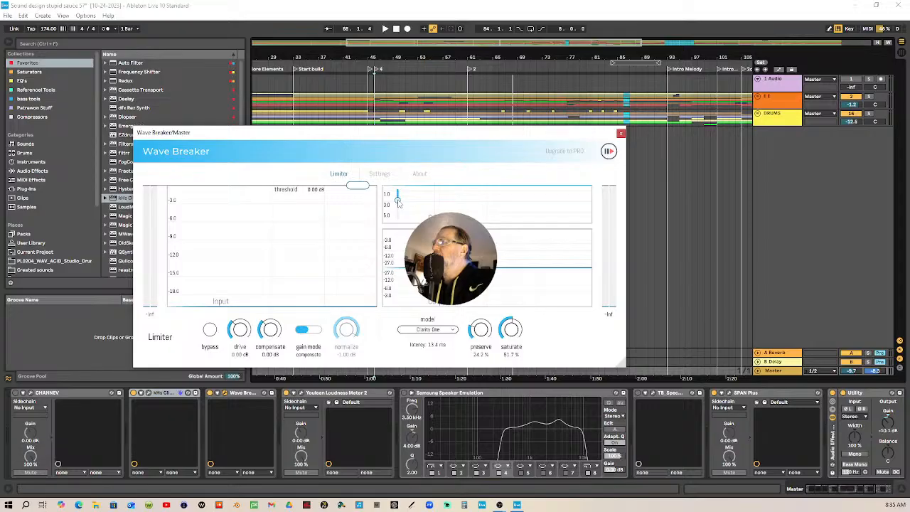
# Extend Wave Breaker's gain reduction graph scale to 12 dB while playing the section from bar 46
pyautogui.moveTo(398, 201); pyautogui.dragTo(398, 232)
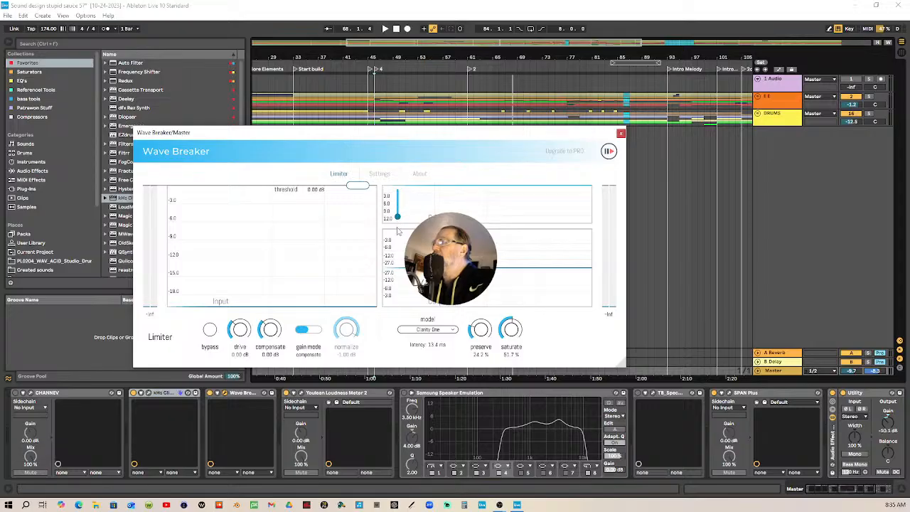
pyautogui.doubleClick(397, 217)
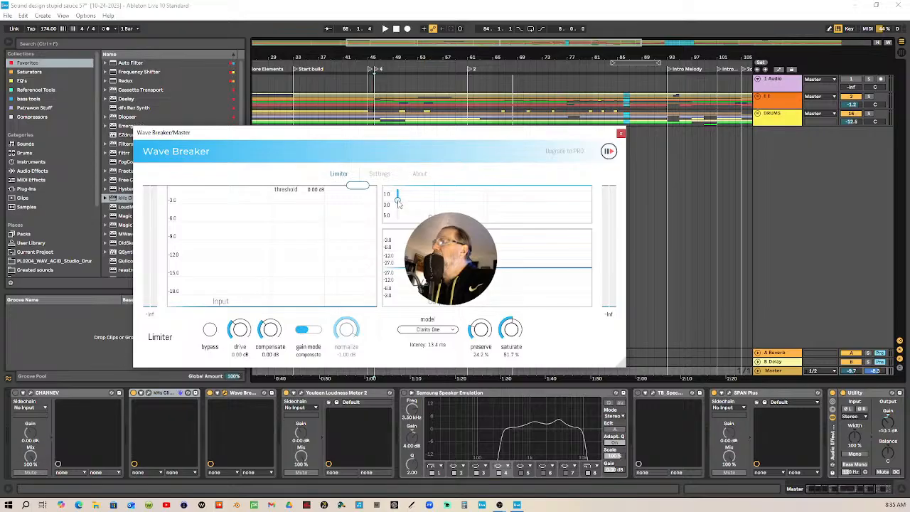
pyautogui.press('space')
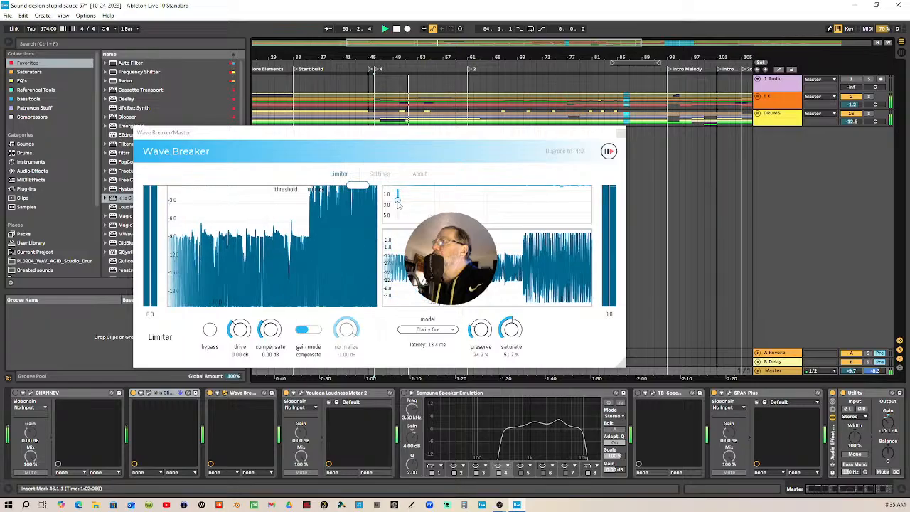
pyautogui.moveTo(398, 203); pyautogui.dragTo(398, 245)
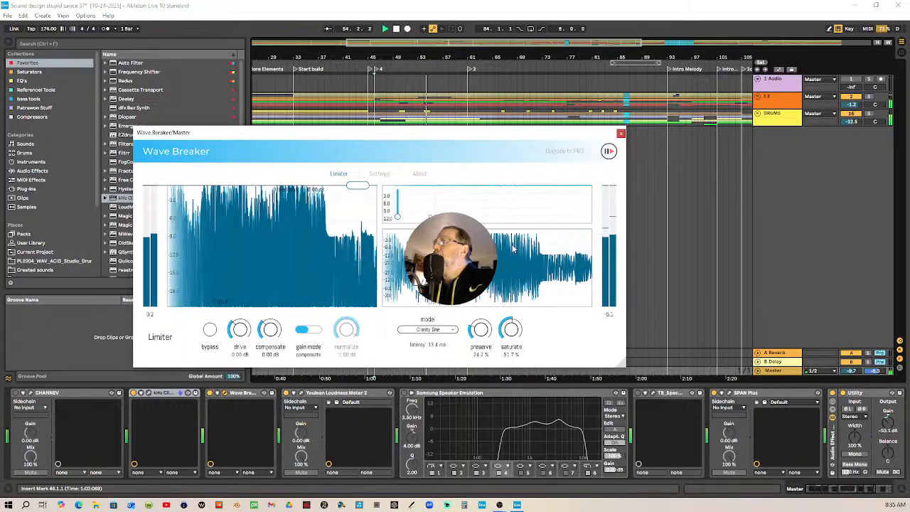
# Close Wave Breaker's window and check the current loudness in Youlean Loudness Meter 2
pyautogui.click(621, 133)
pyautogui.click(291, 393)
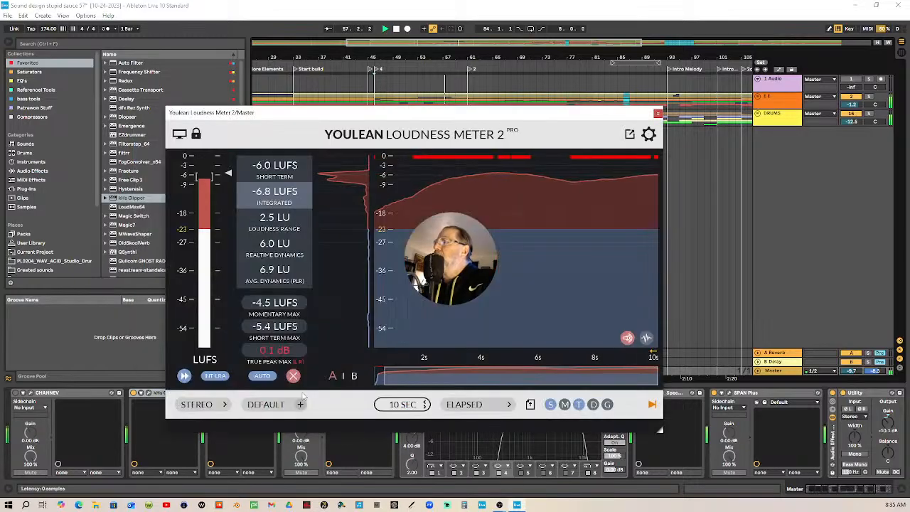
pyautogui.click(659, 114)
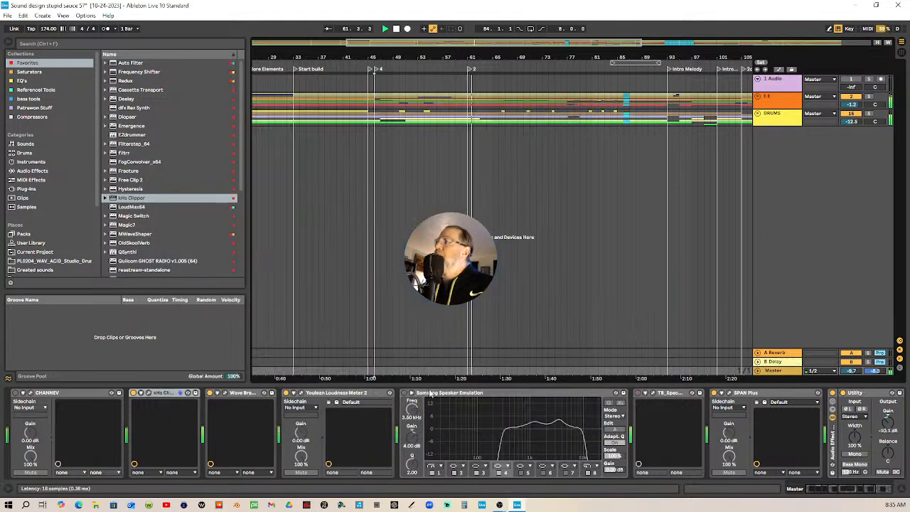
# Reopen Wave Breaker, narrow its gain reduction graph scale to 2 dB, and replay the section to examine the gain reduction
pyautogui.click(225, 394)
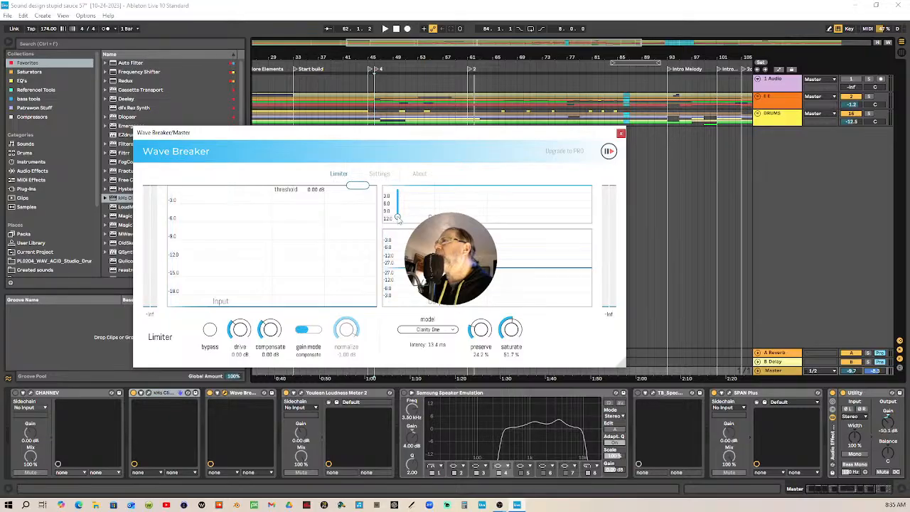
pyautogui.click(400, 66)
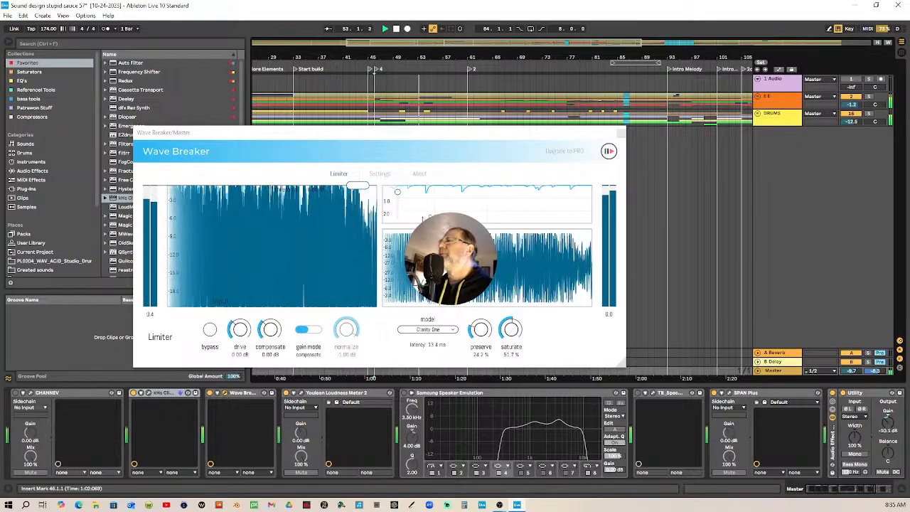
pyautogui.press('space')
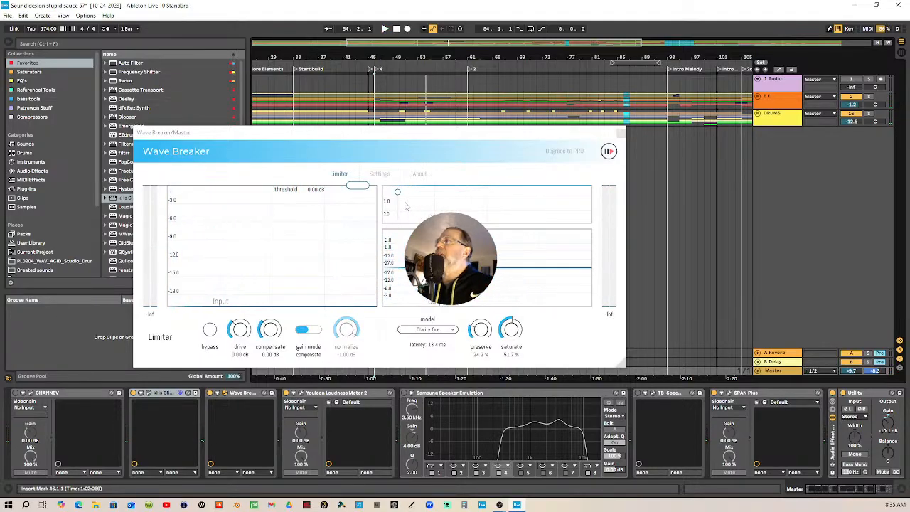
# Review kHs Clipper's settings, close its window, and move Wave Breaker's window aside to uncover the device browser
pyautogui.click(148, 395)
pyautogui.moveTo(201, 121); pyautogui.dragTo(241, 105)
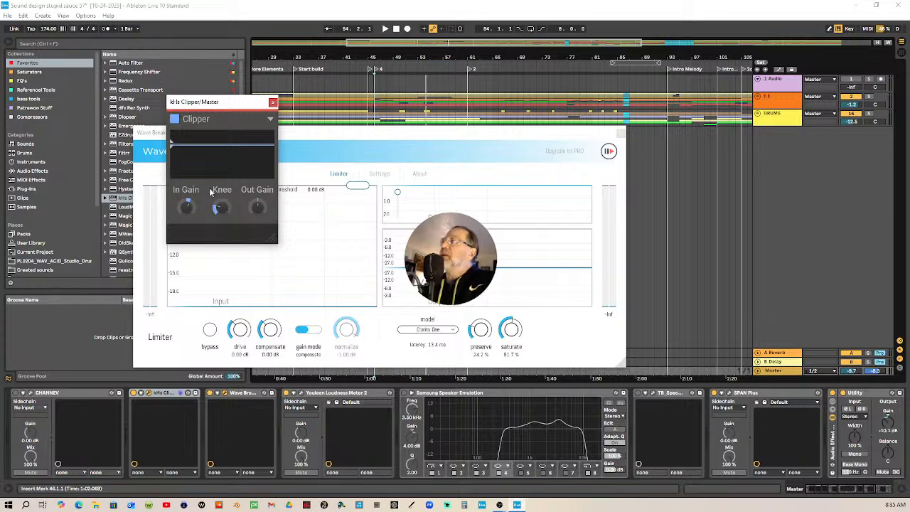
pyautogui.click(272, 104)
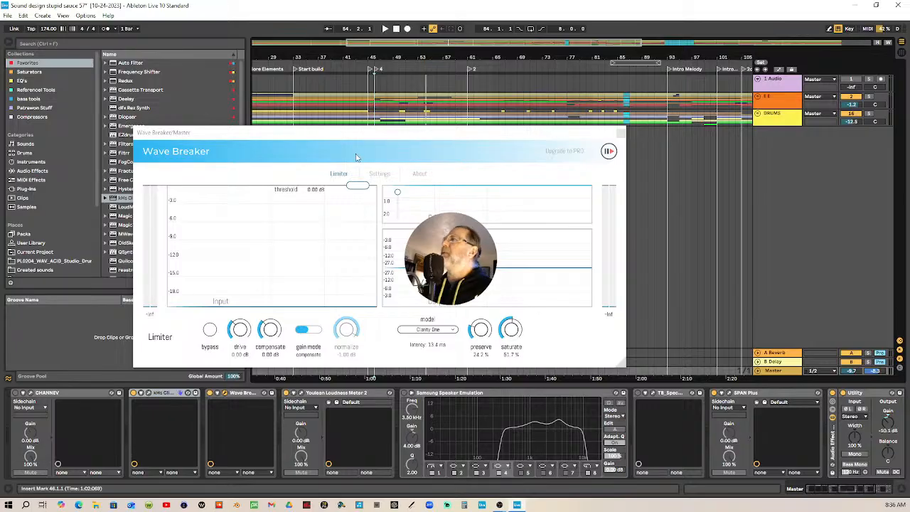
pyautogui.moveTo(364, 135); pyautogui.dragTo(445, 144)
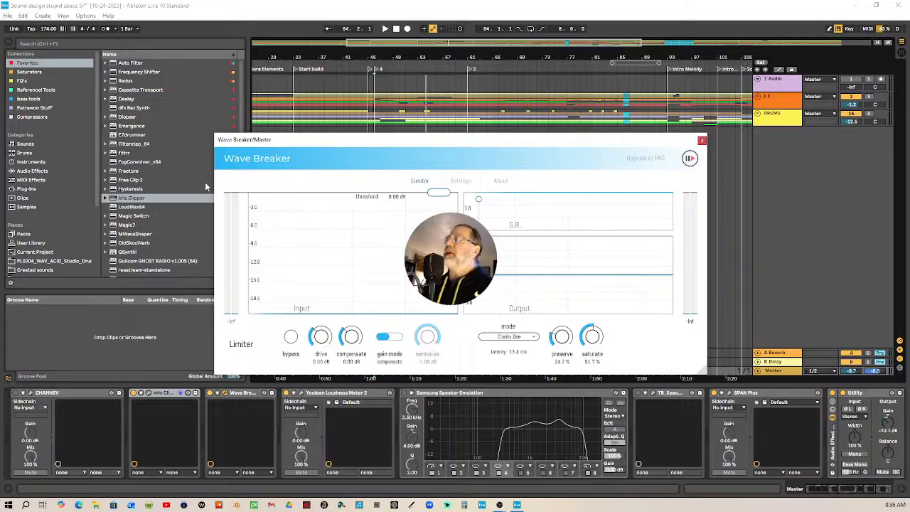
# Cut CHANNEV from the Master chain, audition the section after bar 45 without it, undo the cut, and replay the section
pyautogui.rightClick(84, 392)
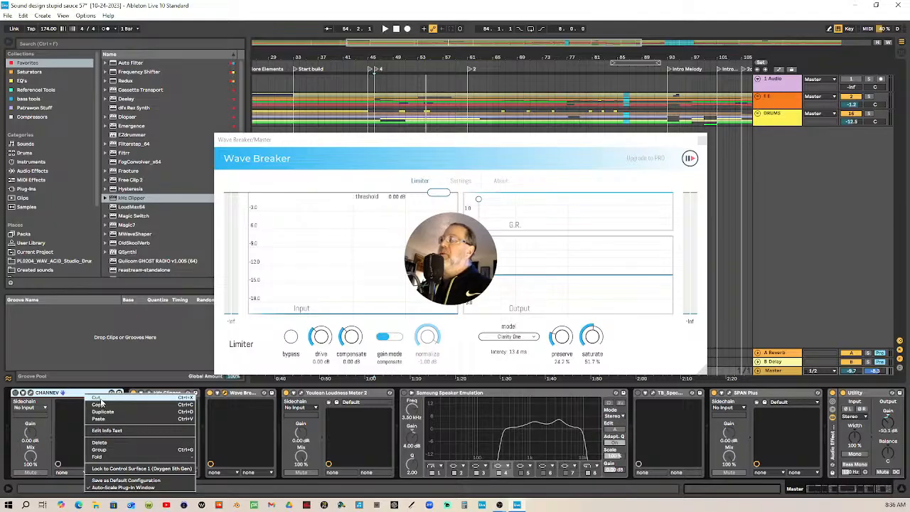
pyautogui.click(101, 401)
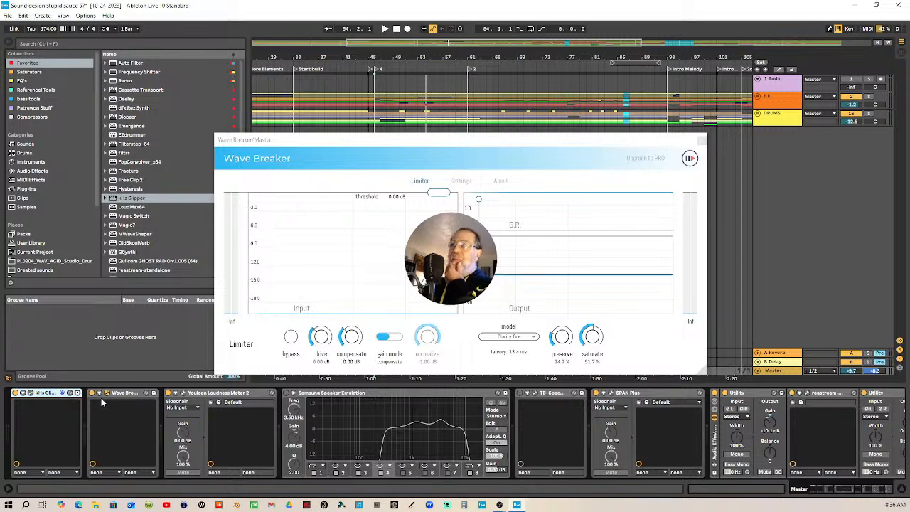
pyautogui.click(377, 70)
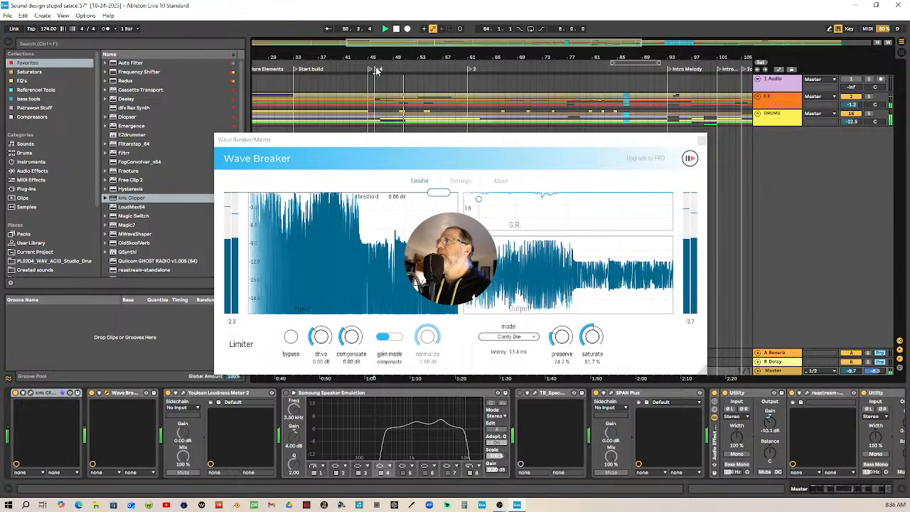
pyautogui.press('space')
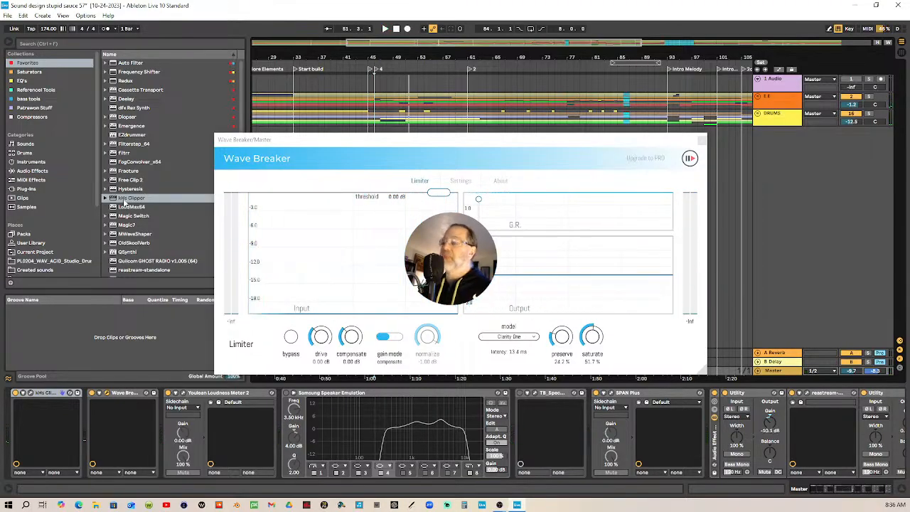
pyautogui.hotkey('ctrl', 'z')
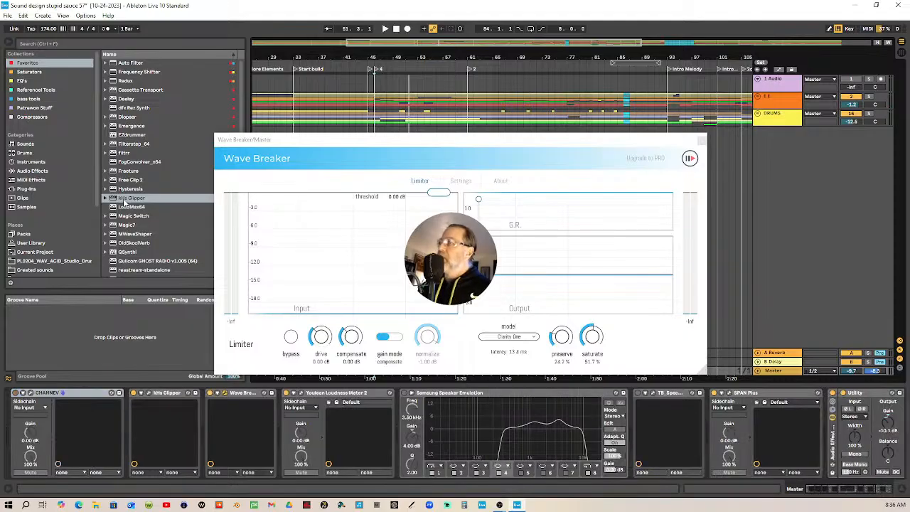
pyautogui.click(381, 63)
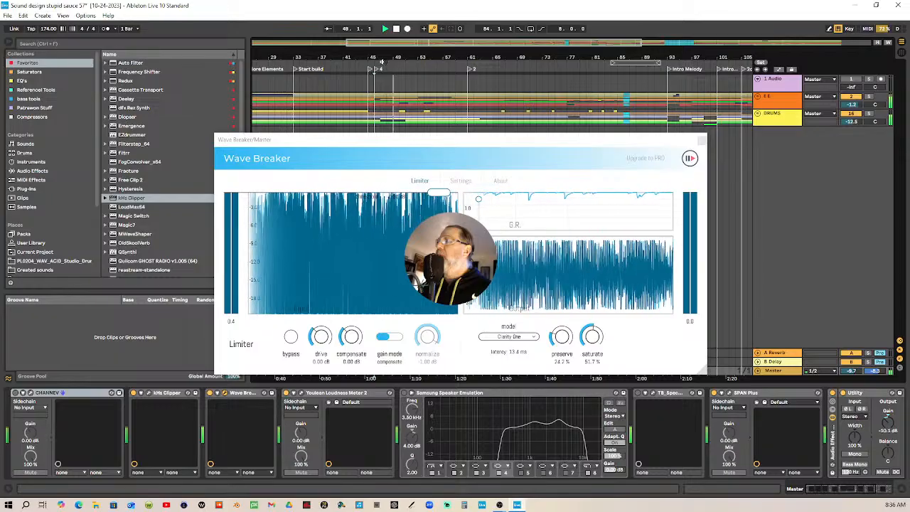
pyautogui.press('space')
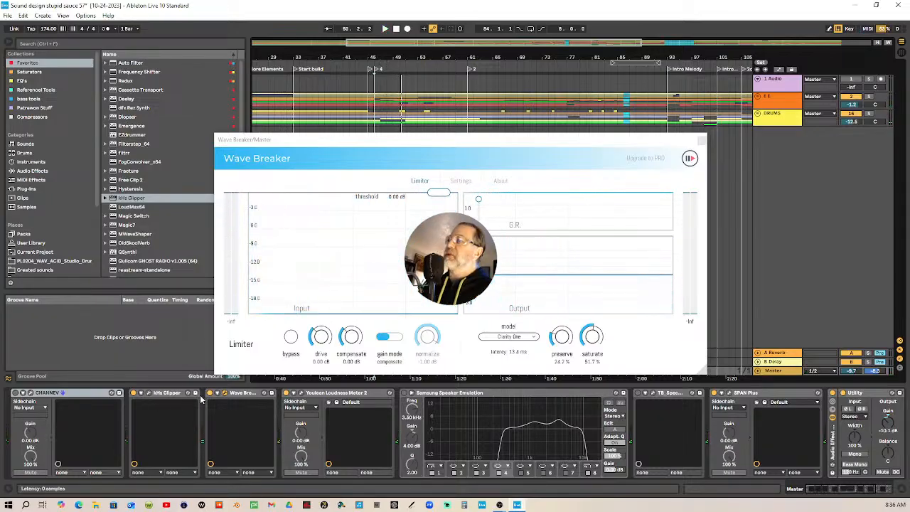
# Add two EQ Curve Analyzer 2 devices at the start of the Master chain, show the phase curve, and close the generator's window
pyautogui.click(29, 118)
pyautogui.click(36, 91)
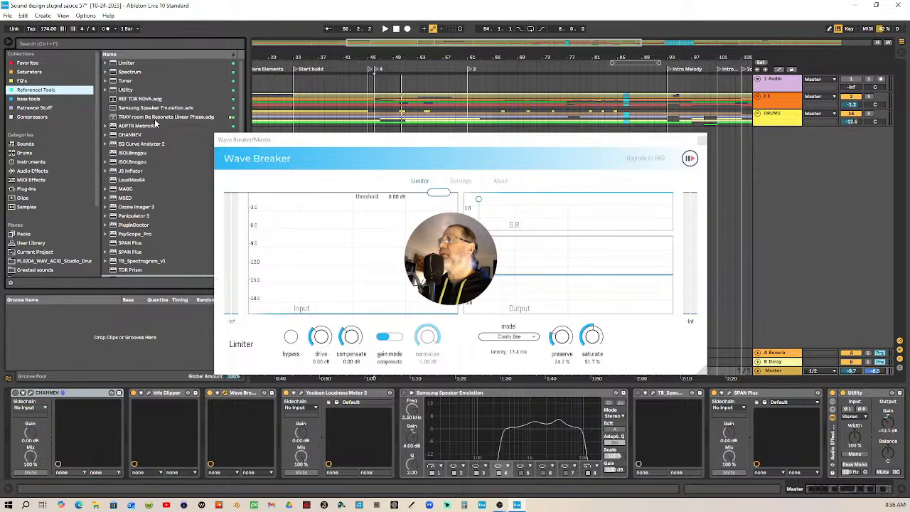
pyautogui.scroll(-1, 131, 241)
pyautogui.scroll(1, 128, 239)
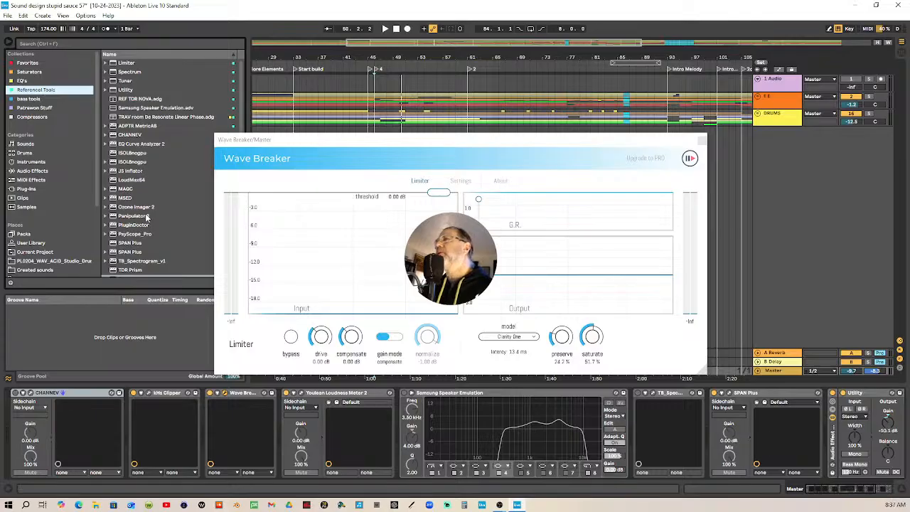
pyautogui.moveTo(146, 147); pyautogui.dragTo(15, 418)
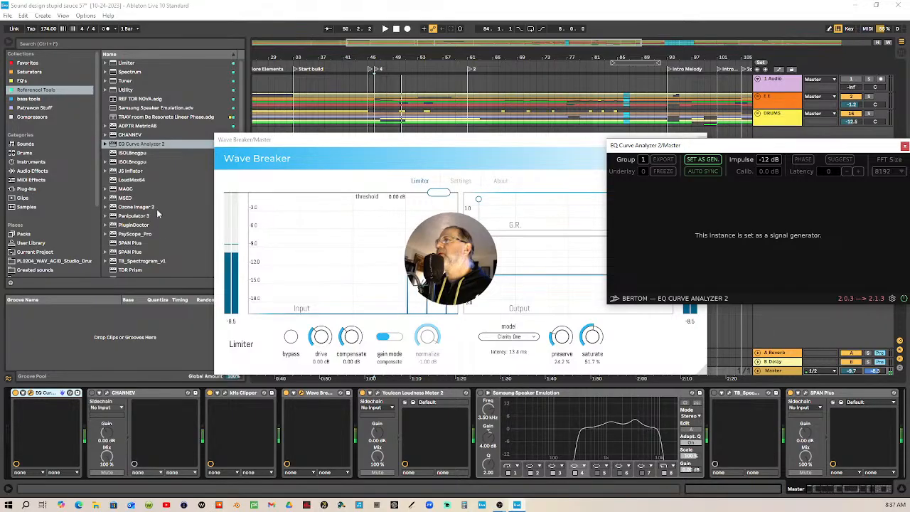
pyautogui.moveTo(86, 388); pyautogui.dragTo(91, 406)
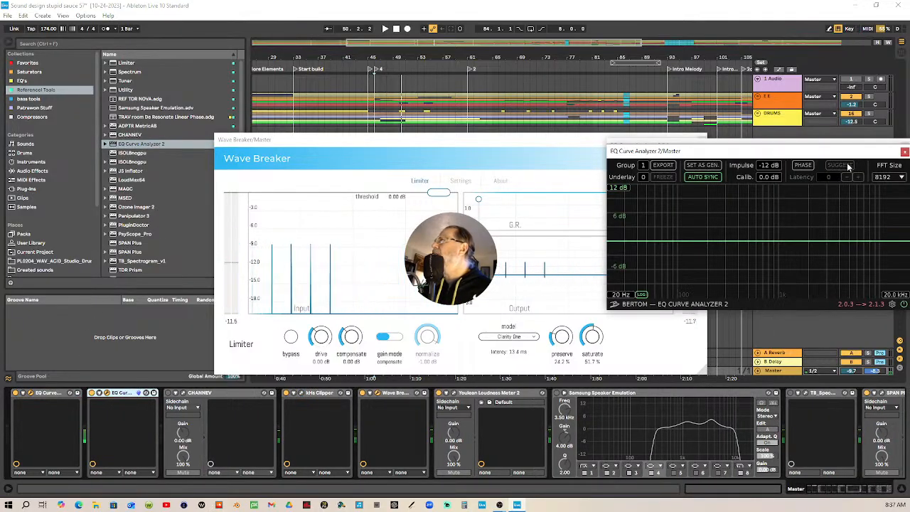
pyautogui.moveTo(817, 151); pyautogui.dragTo(591, 116)
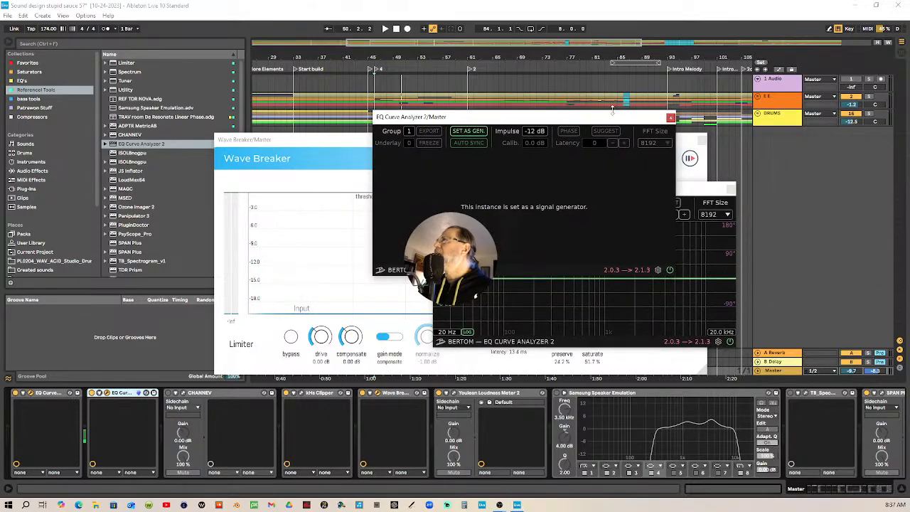
pyautogui.click(670, 118)
# Place CHANNEV and kHs Clipper in turn between the two EQ Curve Analyzer 2 devices to check their phase response, moving each back out
pyautogui.click(219, 398)
pyautogui.moveTo(219, 399); pyautogui.dragTo(89, 409)
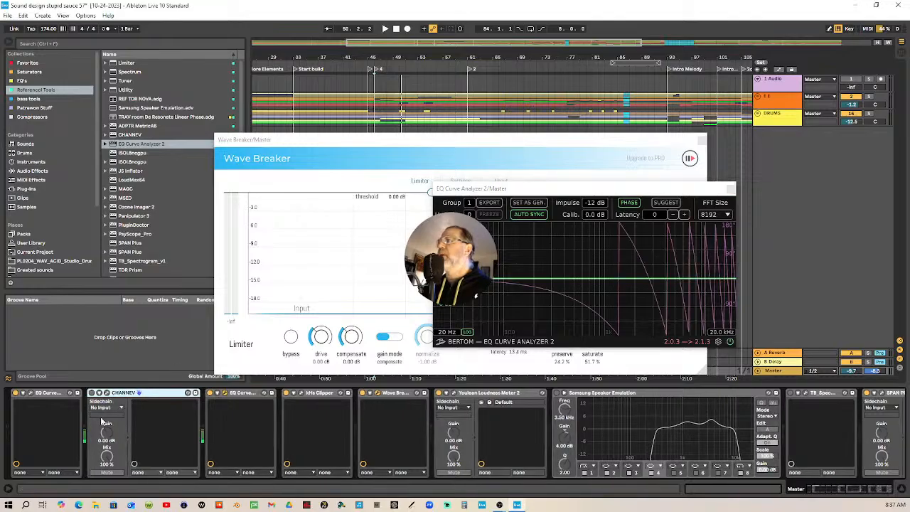
pyautogui.moveTo(140, 393); pyautogui.dragTo(91, 410)
pyautogui.click(320, 398)
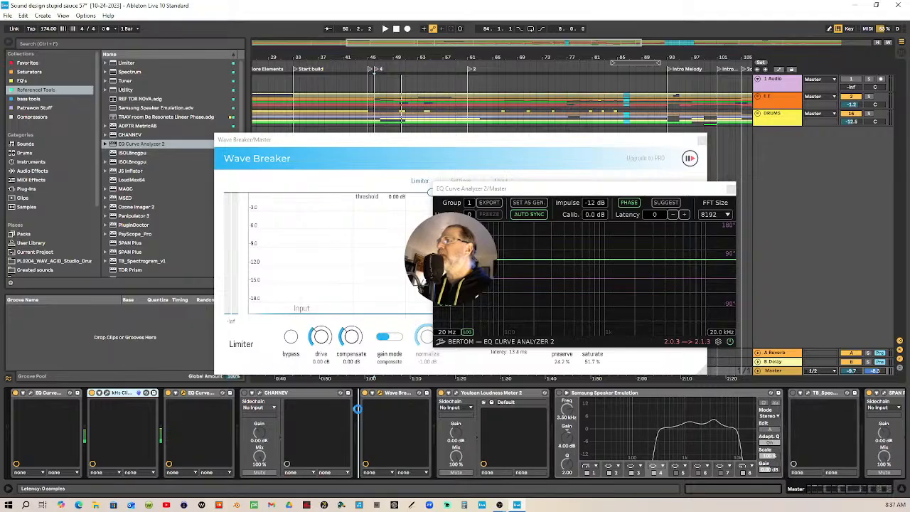
pyautogui.moveTo(358, 409); pyautogui.dragTo(358, 409)
# Place Wave Breaker between the two EQ Curve Analyzer 2 devices and move its window clear of the phase curve
pyautogui.click(398, 397)
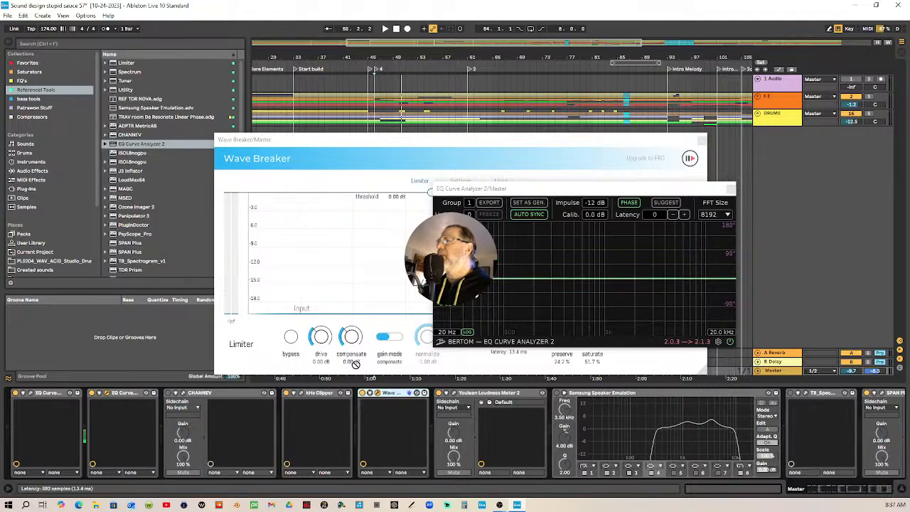
pyautogui.moveTo(114, 345); pyautogui.dragTo(91, 404)
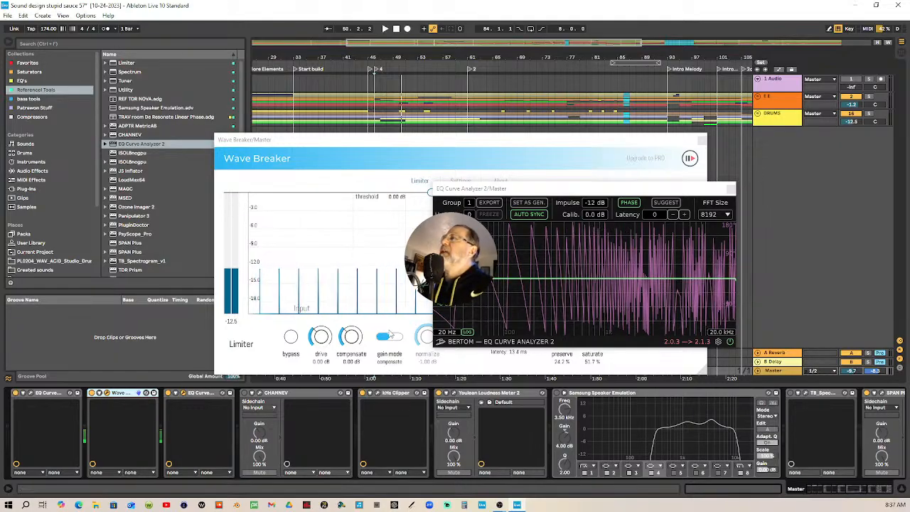
pyautogui.click(108, 393)
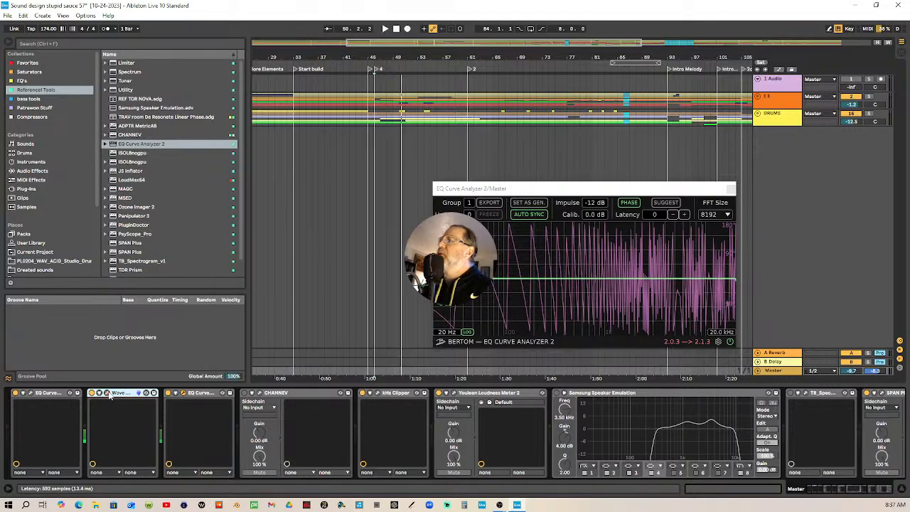
pyautogui.click(107, 394)
pyautogui.moveTo(561, 141); pyautogui.dragTo(243, 21)
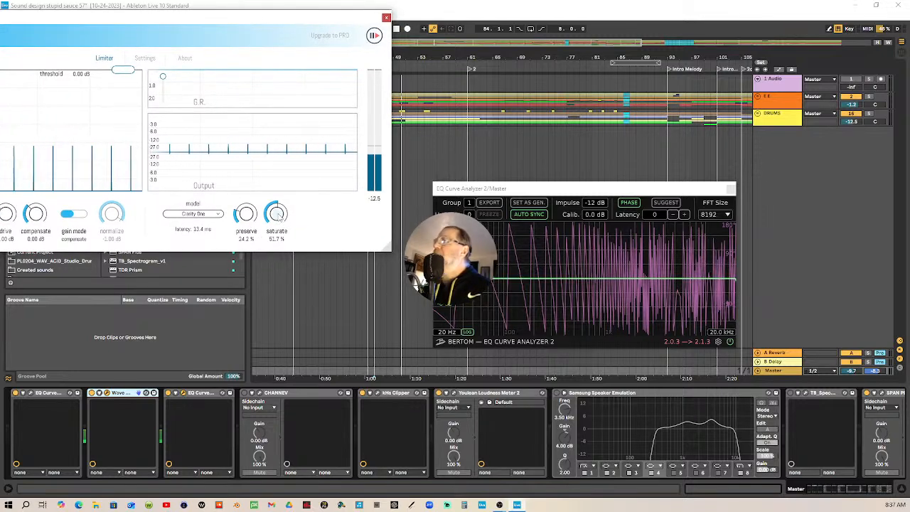
# Lower Wave Breaker's saturate to about 25 % and return it to 51.7 % while watching the phase curve
pyautogui.moveTo(278, 217); pyautogui.dragTo(277, 268)
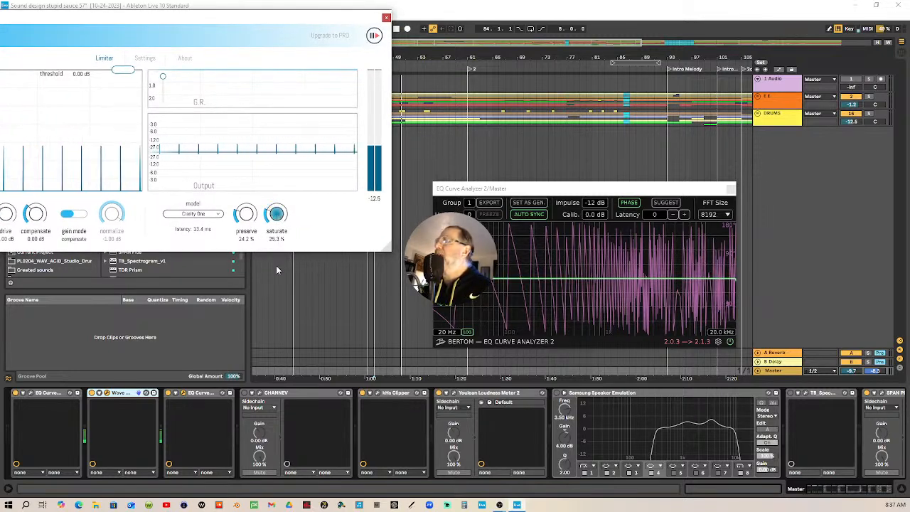
pyautogui.moveTo(280, 325); pyautogui.dragTo(282, 176)
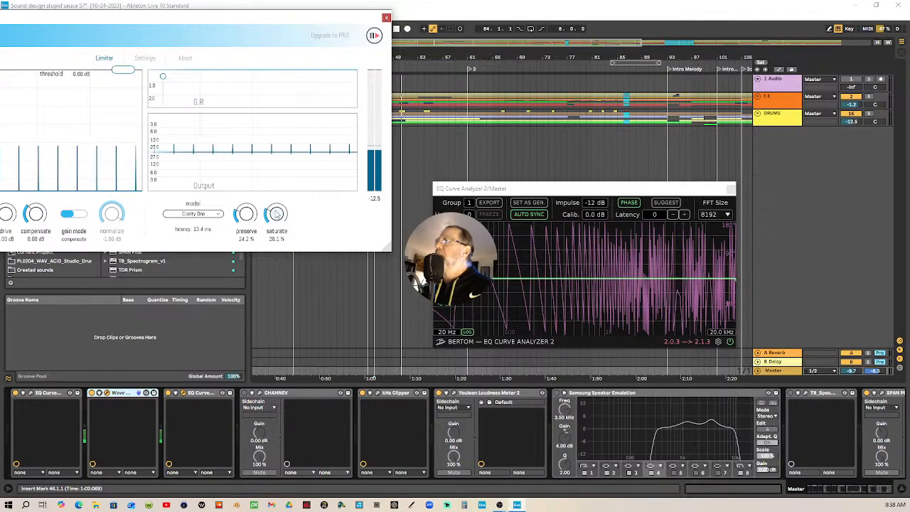
pyautogui.scroll(1, 276, 215)
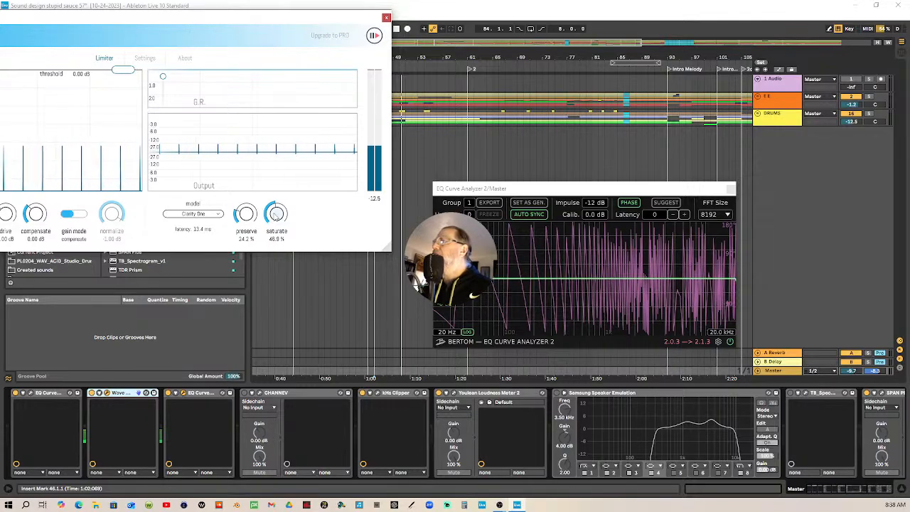
pyautogui.moveTo(276, 216); pyautogui.dragTo(276, 216)
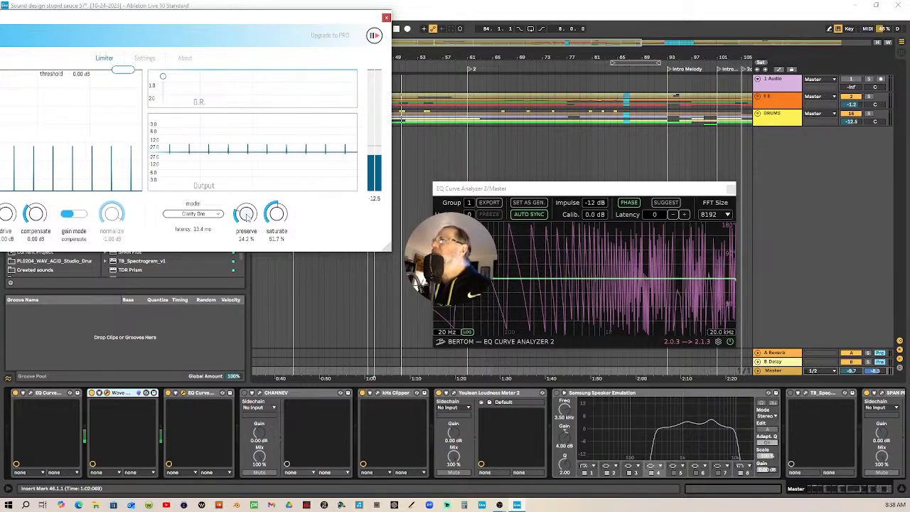
# Raise Wave Breaker's preserve to 30.3 % and return it to 24.2 % while watching the phase curve
pyautogui.moveTo(248, 205); pyautogui.dragTo(246, 203)
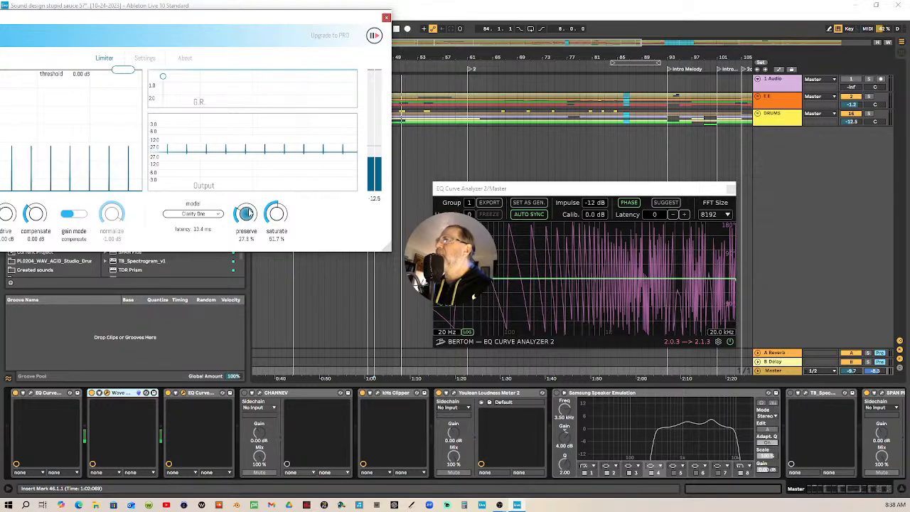
pyautogui.moveTo(249, 215); pyautogui.dragTo(249, 215)
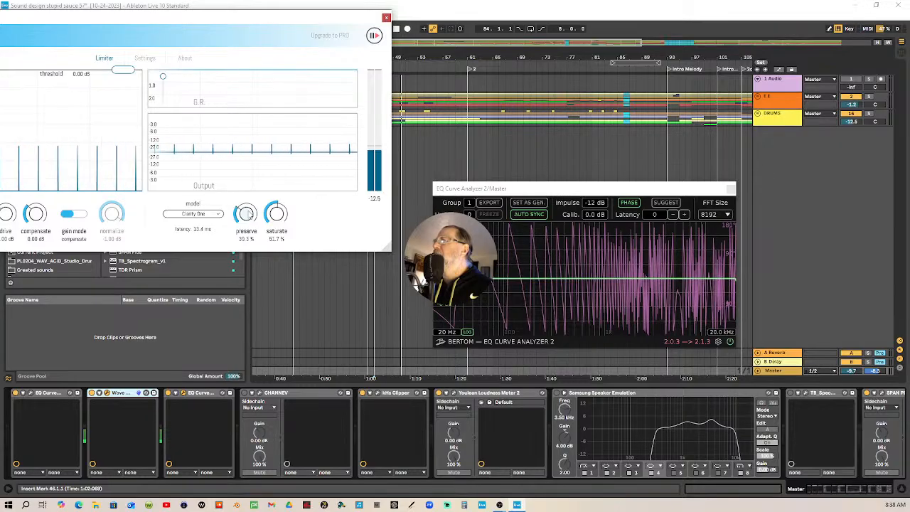
pyautogui.scroll(-3, 250, 215)
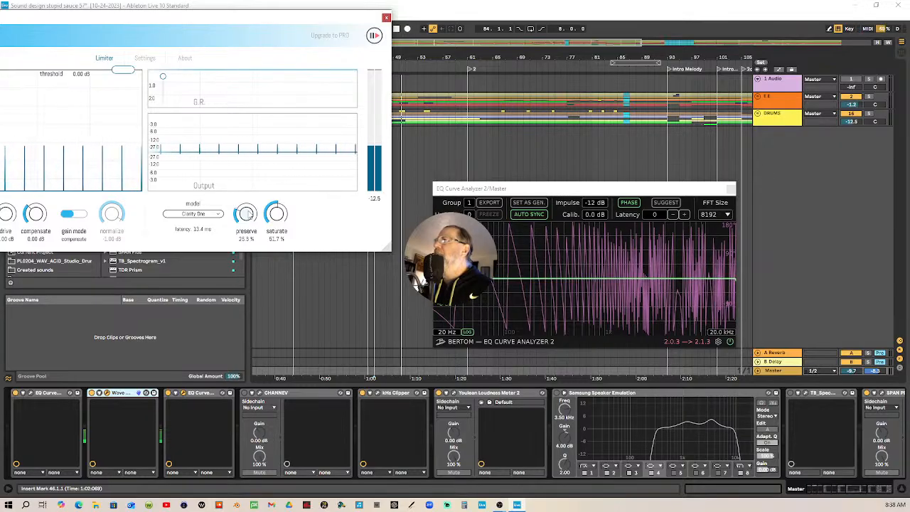
pyautogui.scroll(-1, 250, 215)
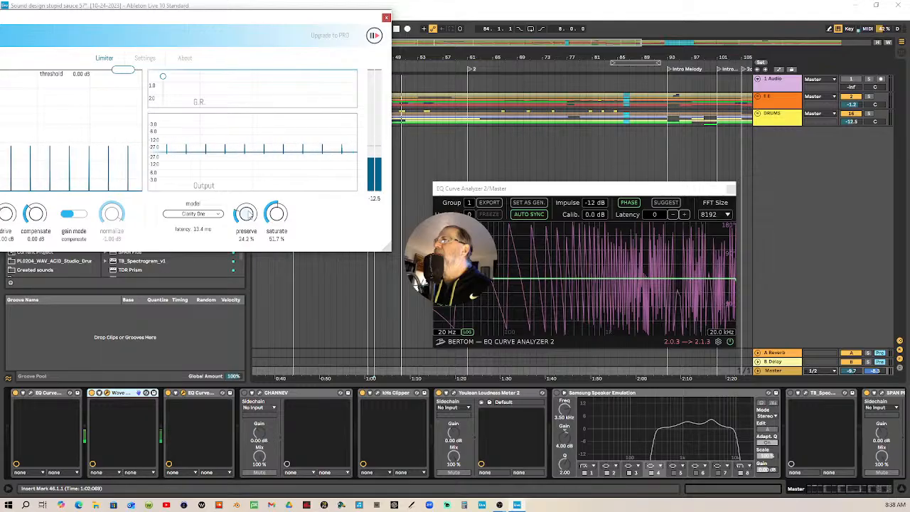
# Return Wave Breaker to its place after kHs Clipper in the Master chain and close its window
pyautogui.moveTo(205, 23); pyautogui.dragTo(405, 25)
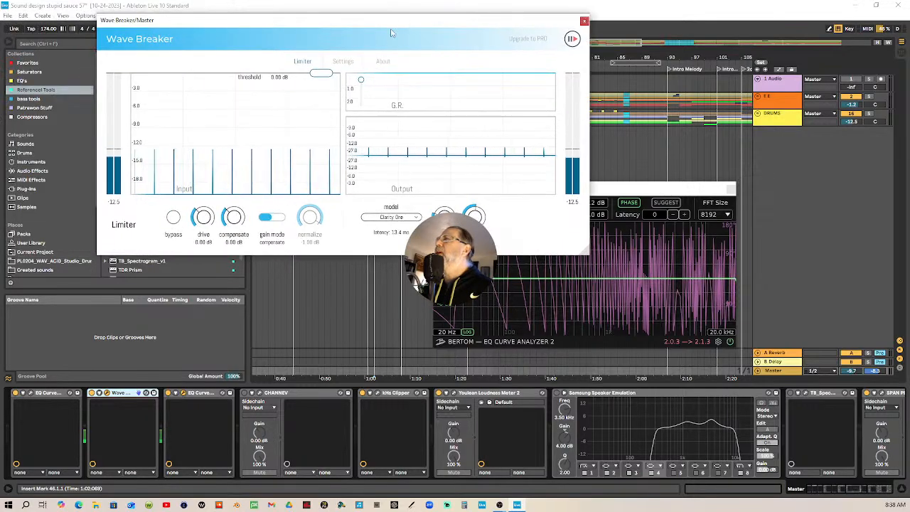
pyautogui.click(128, 401)
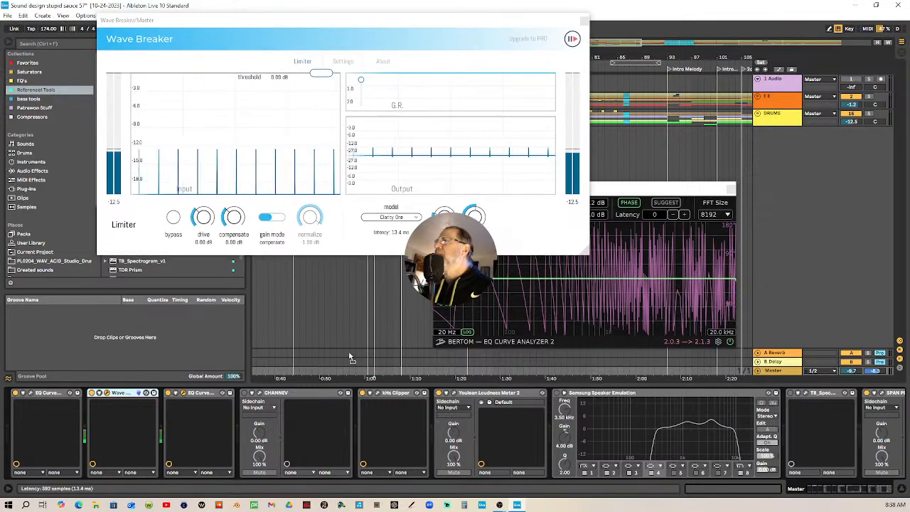
pyautogui.moveTo(431, 407); pyautogui.dragTo(431, 407)
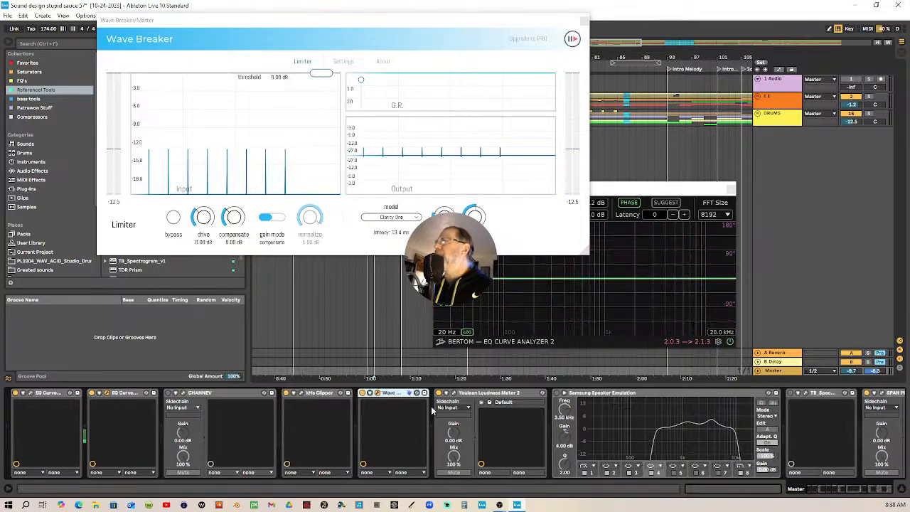
pyautogui.click(584, 21)
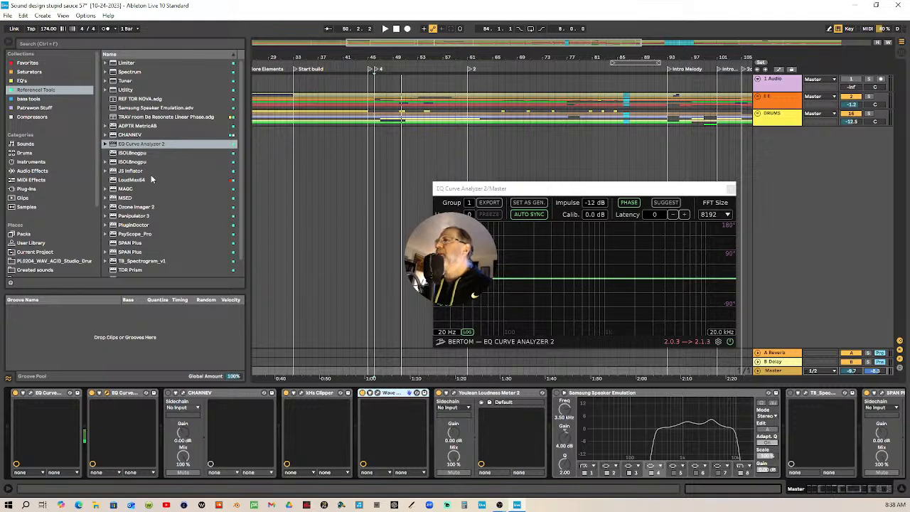
# Switch off Wave Breaker on the Master and briefly play the section just after the "4" locator
pyautogui.click(362, 393)
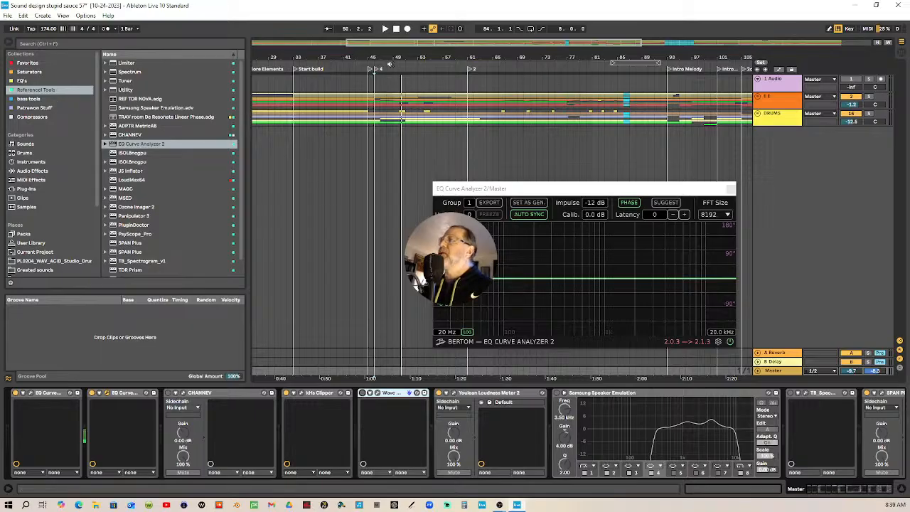
pyautogui.click(391, 65)
pyautogui.click(396, 29)
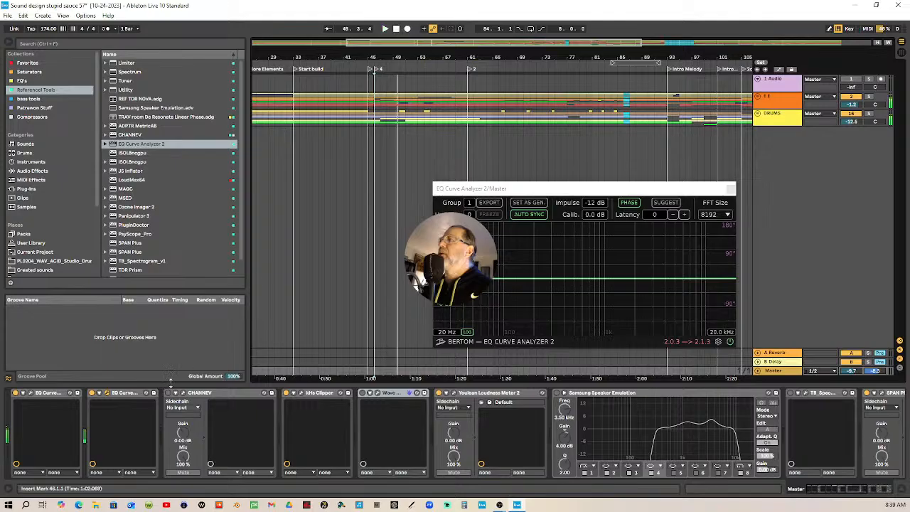
# Delete both EQ Curve Analyzer 2 devices from the start of the Master chain
pyautogui.rightClick(121, 395)
pyautogui.click(123, 397)
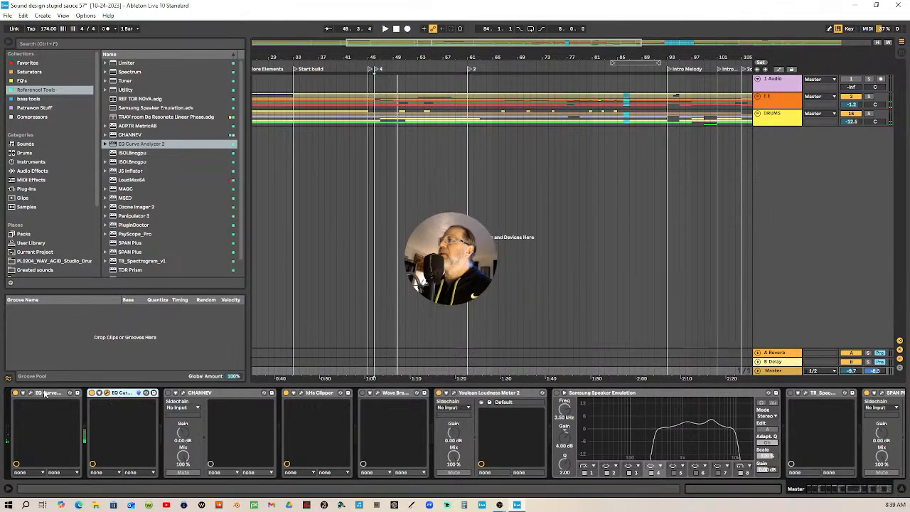
pyautogui.rightClick(46, 394)
pyautogui.click(58, 397)
pyautogui.press('Delete')
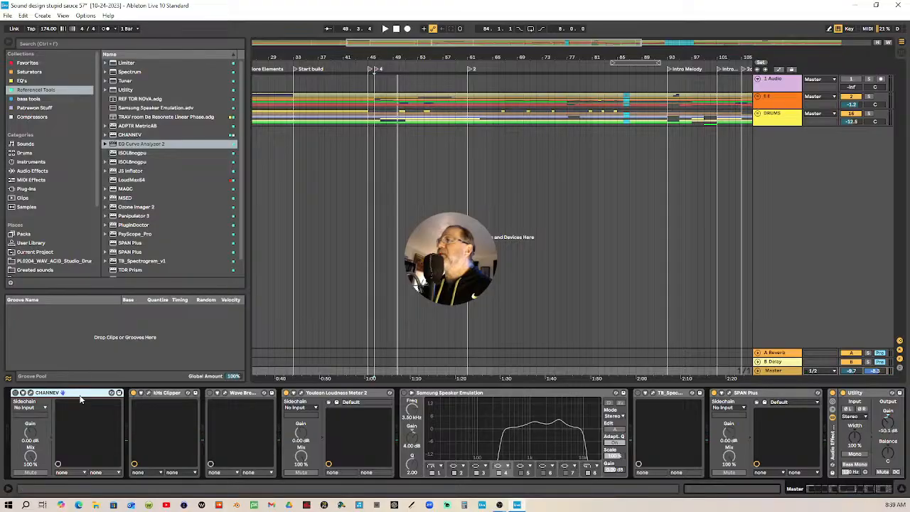
pyautogui.click(31, 392)
pyautogui.click(30, 393)
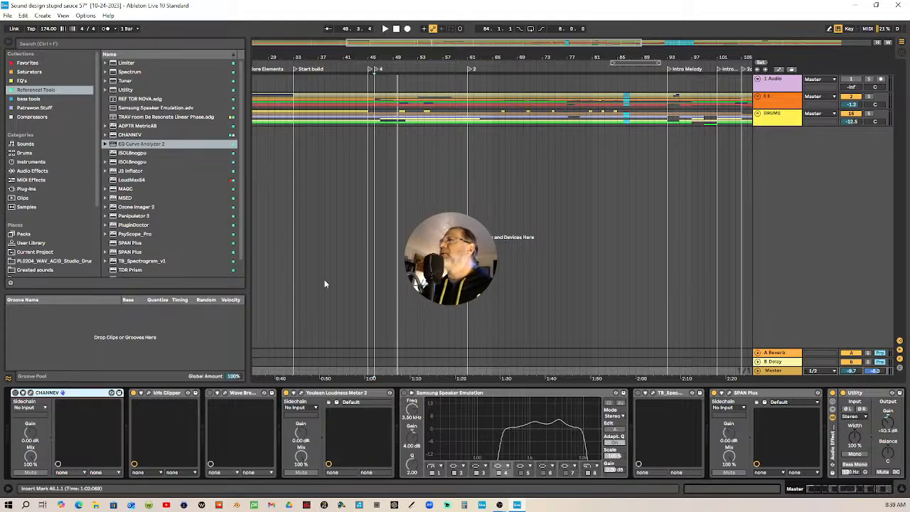
# Play the section just after the "4" locator with Wave Breaker switched back on and check its limiter settings
pyautogui.click(381, 66)
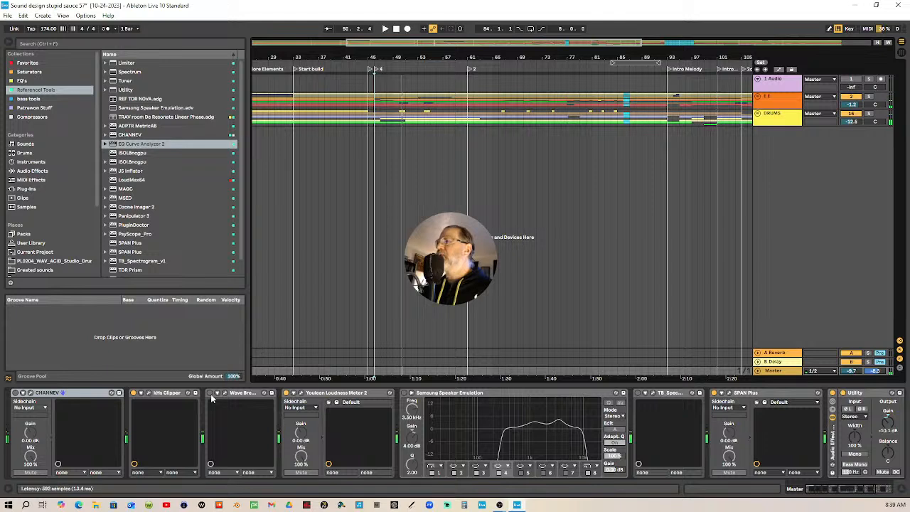
pyautogui.press('space')
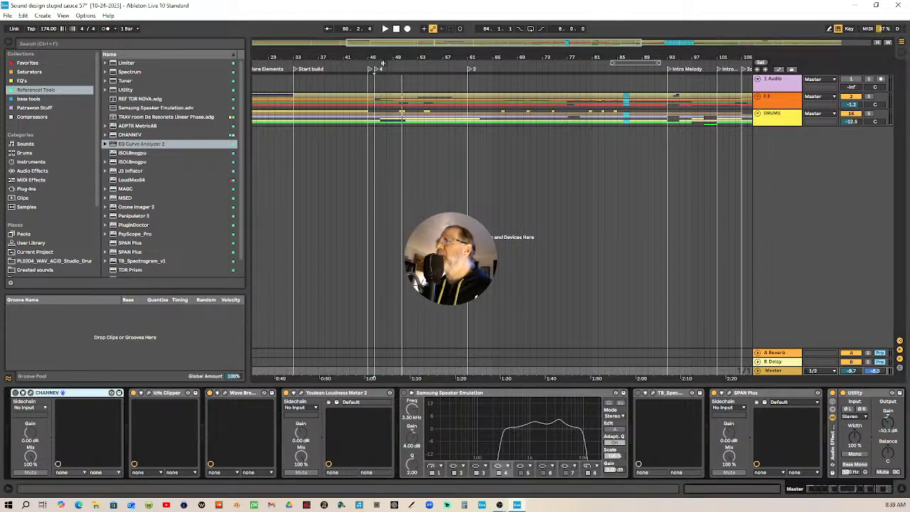
pyautogui.click(383, 64)
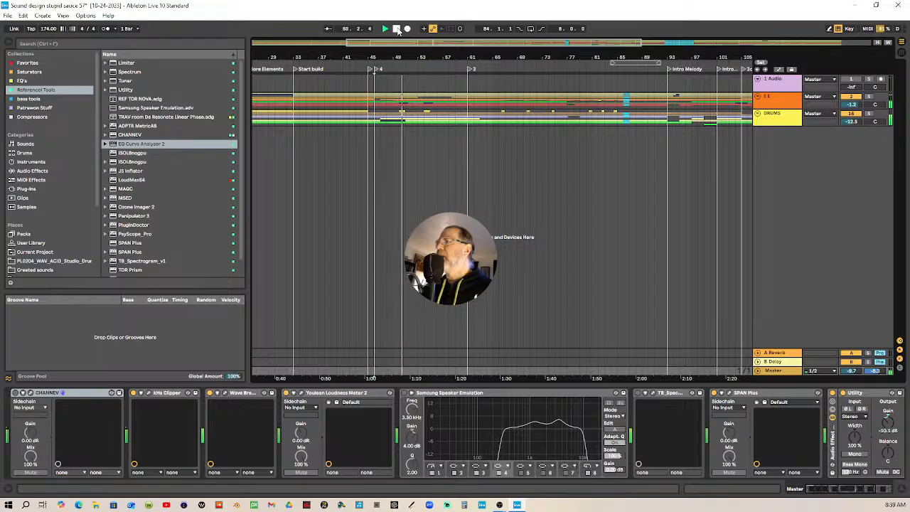
pyautogui.click(396, 28)
pyautogui.click(224, 394)
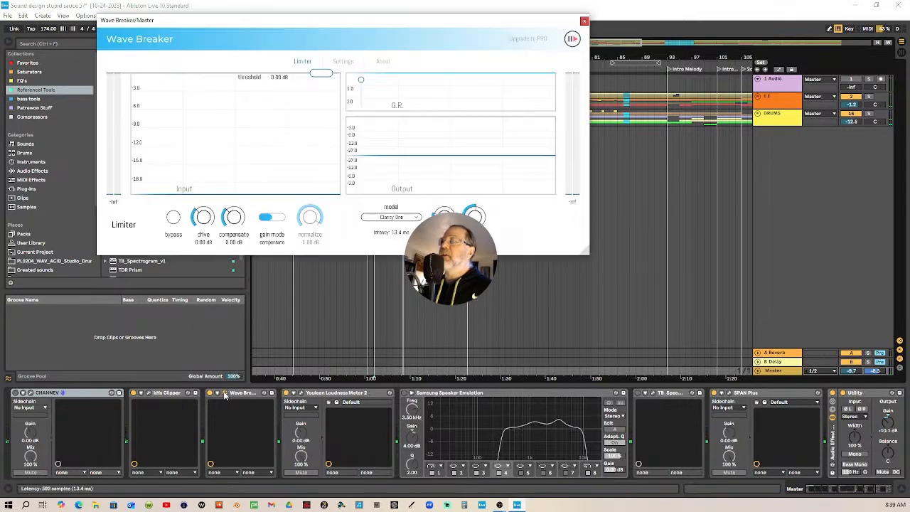
pyautogui.click(584, 22)
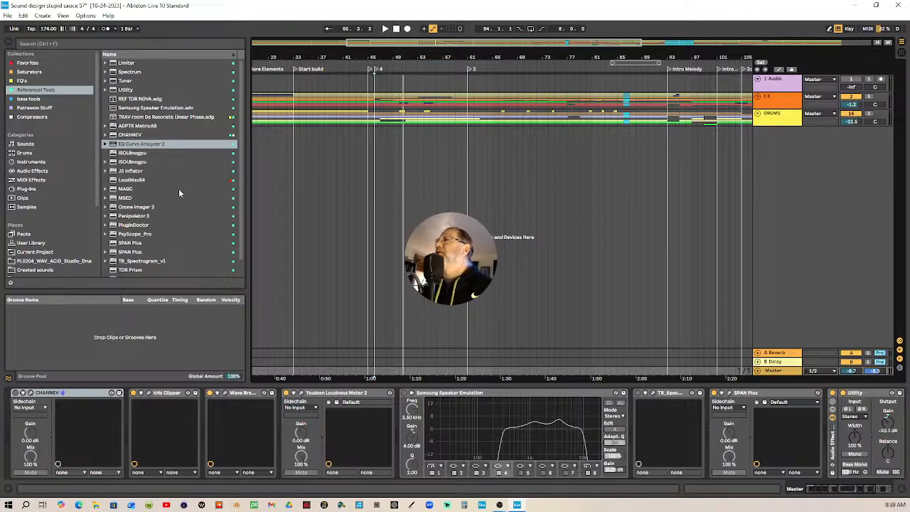
# Search the browser for "loud", insert LoudMax64 after kHs Clipper on the Master, and switch Wave Breaker off
pyautogui.click(103, 47)
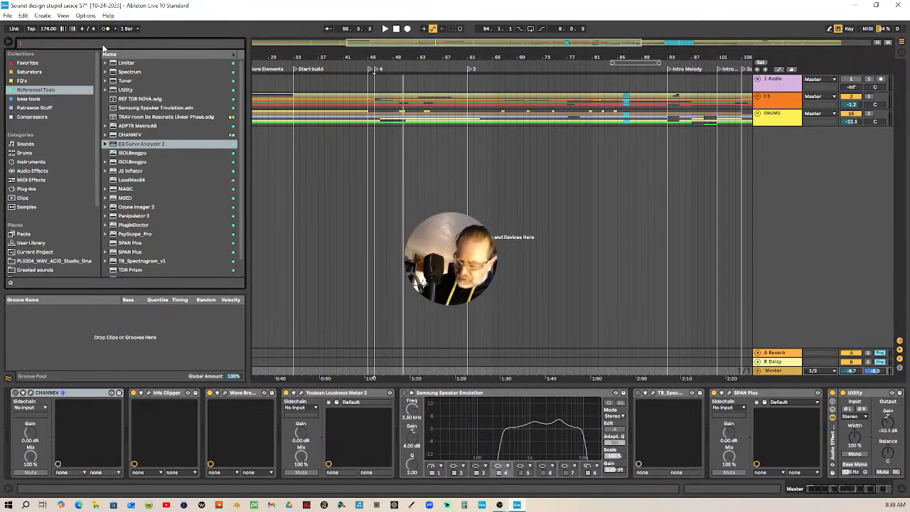
pyautogui.write('loud')
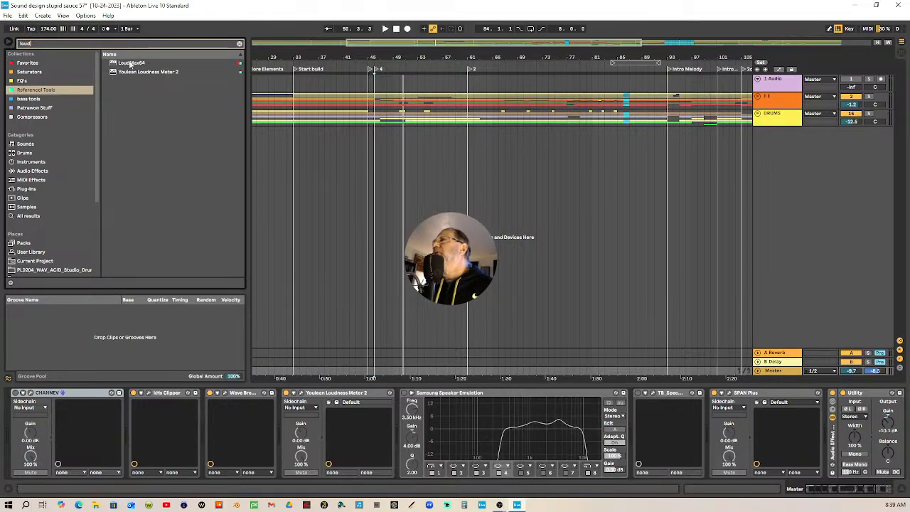
pyautogui.moveTo(129, 65); pyautogui.dragTo(205, 407)
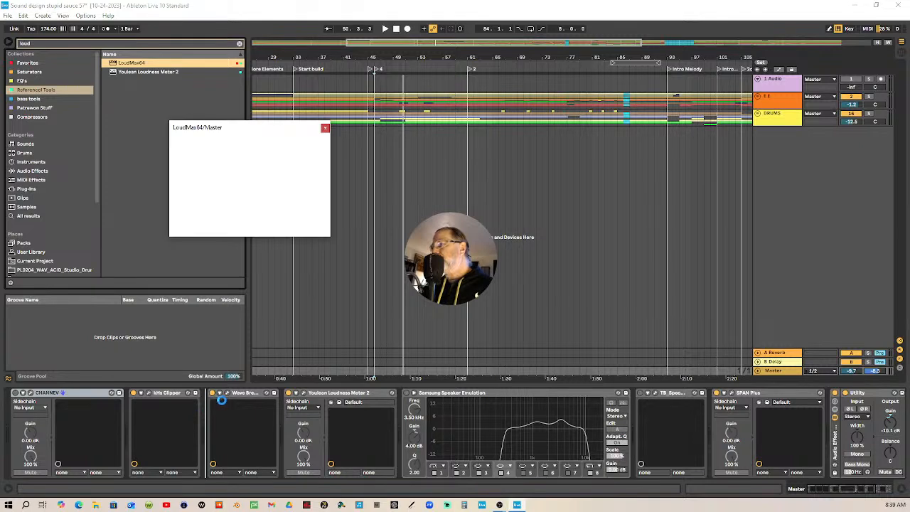
pyautogui.click(287, 393)
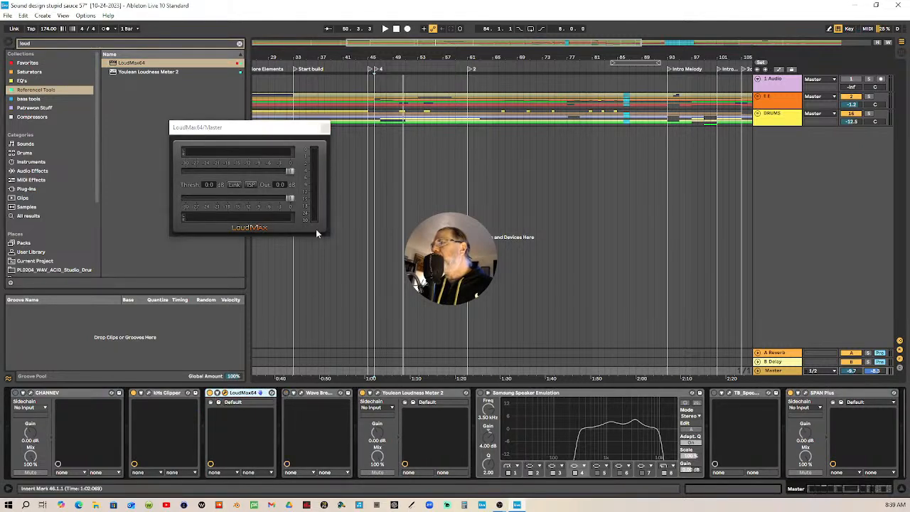
pyautogui.moveTo(288, 130); pyautogui.dragTo(275, 138)
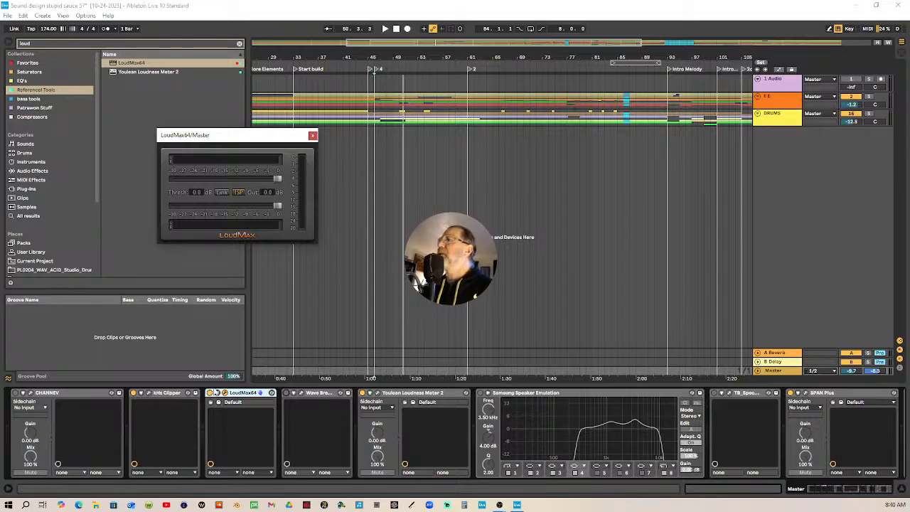
# Play from the "4" locator while comparing the mix with LoudMax64 off and on, and close its window
pyautogui.click(377, 70)
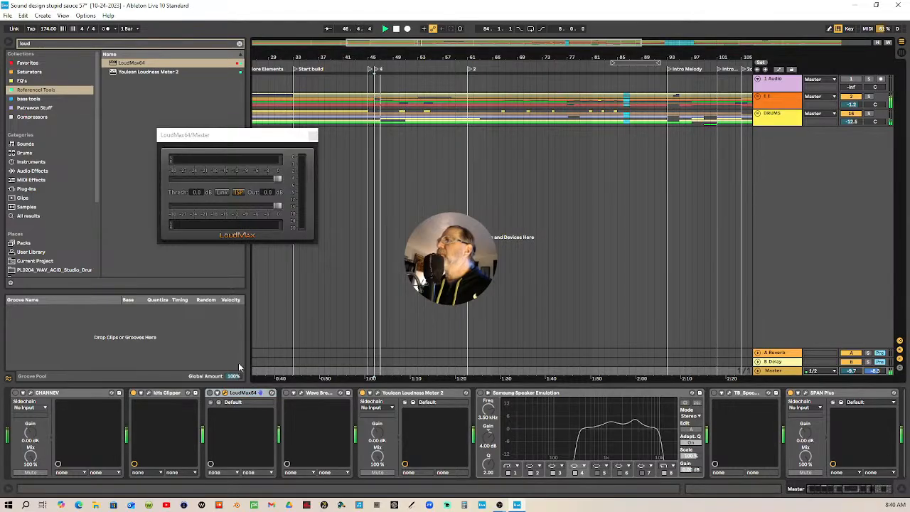
pyautogui.click(211, 393)
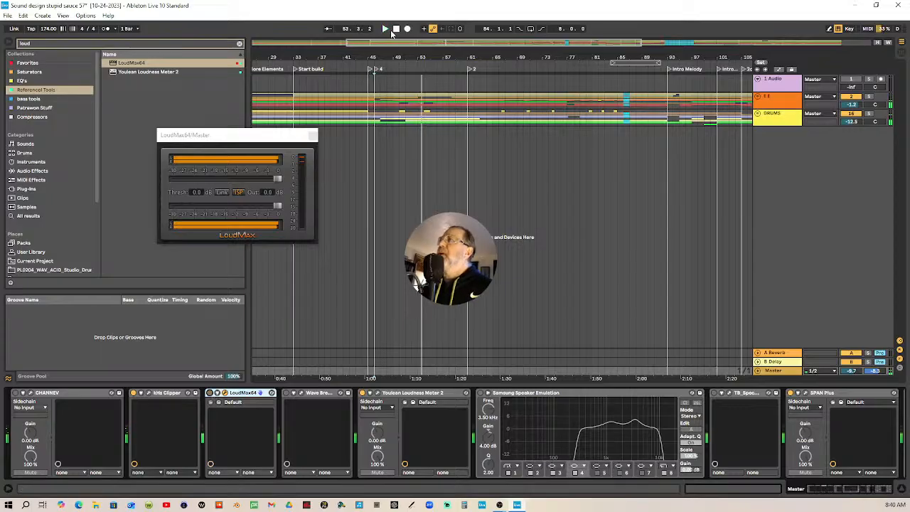
pyautogui.click(314, 135)
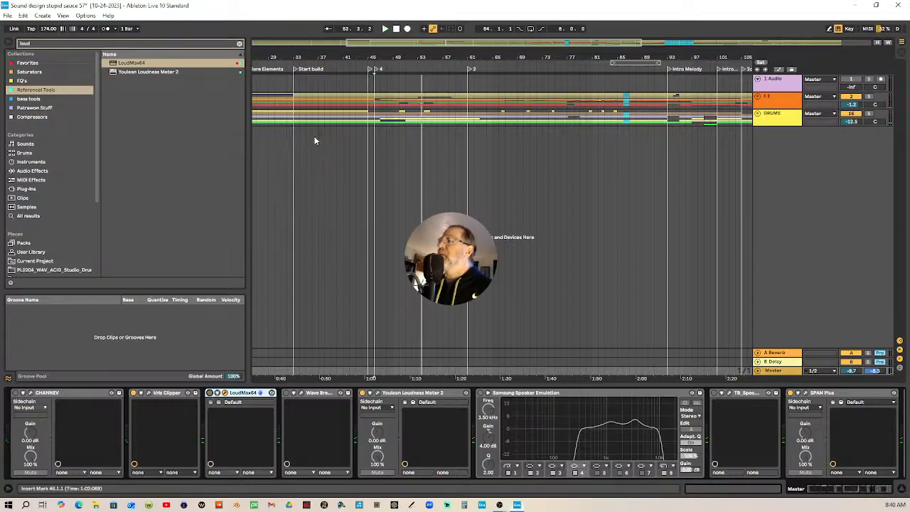
# Delete LoudMax64 from the Master chain, switching Wave Breaker back on and Youlean Loudness Meter 2 off
pyautogui.rightClick(243, 393)
pyautogui.click(266, 291)
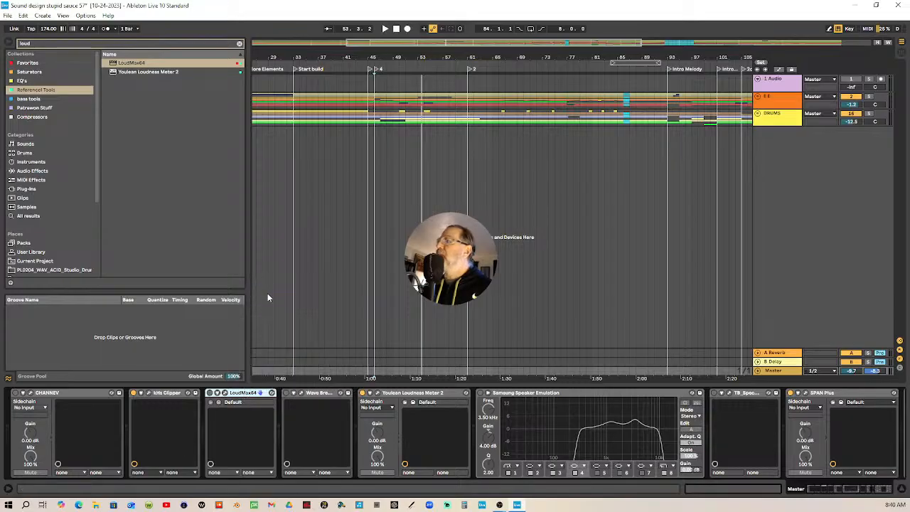
pyautogui.press('Delete')
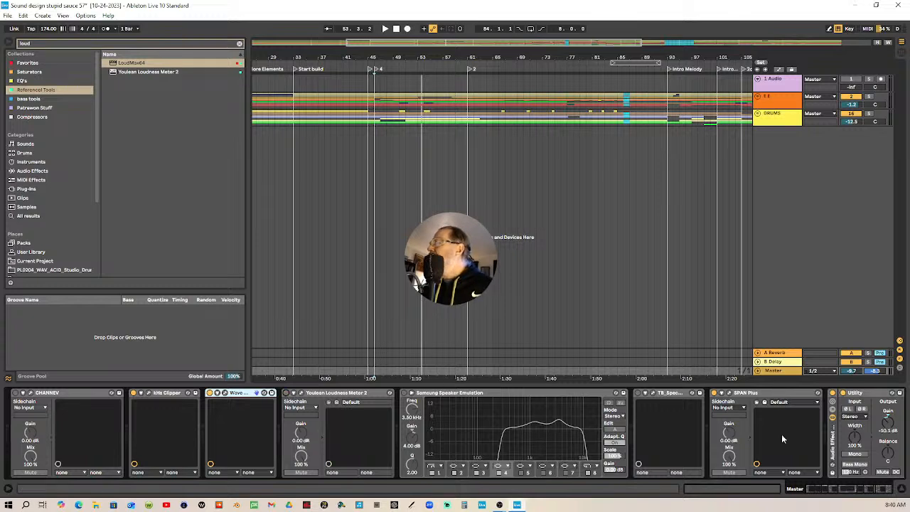
pyautogui.click(857, 489)
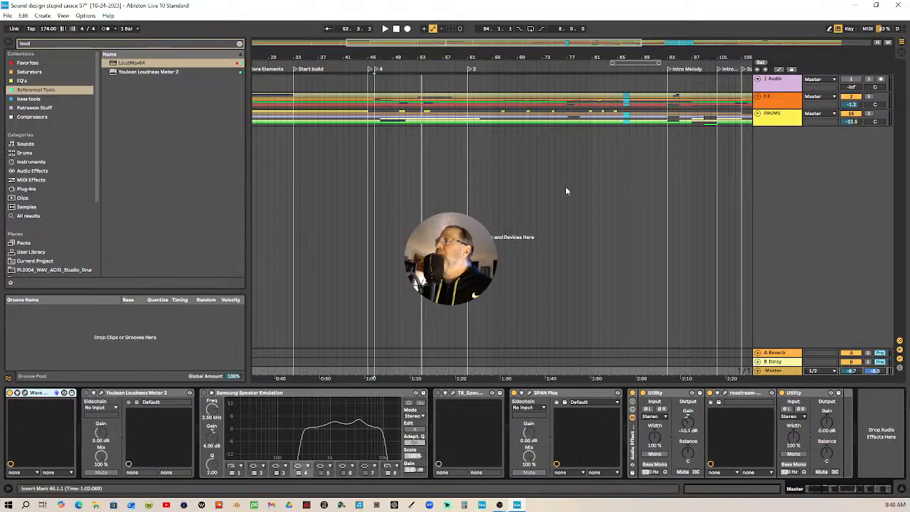
# Unfold the E E group's tracks and extend the loop over the whole song, from bar 1 to bar 161
pyautogui.moveTo(705, 58); pyautogui.dragTo(569, 57)
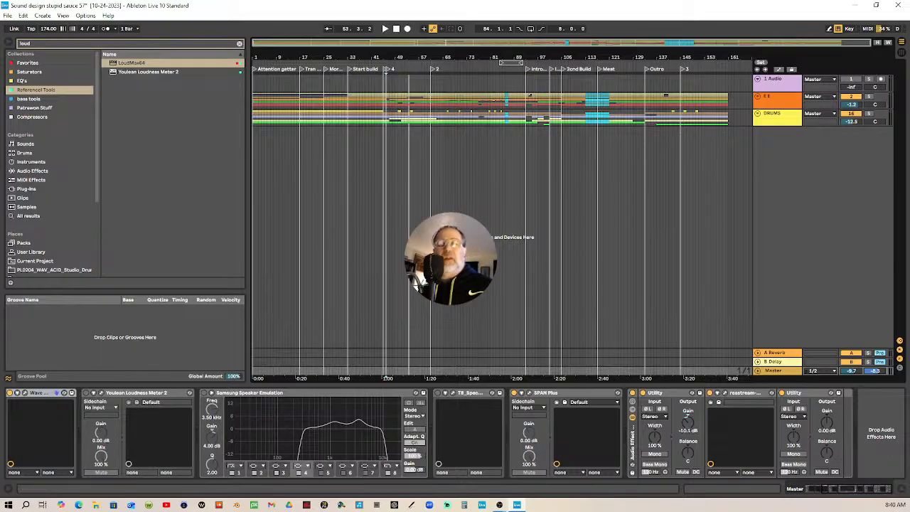
pyautogui.keyDown('alt'); pyautogui.click(759, 98); pyautogui.keyUp('alt')
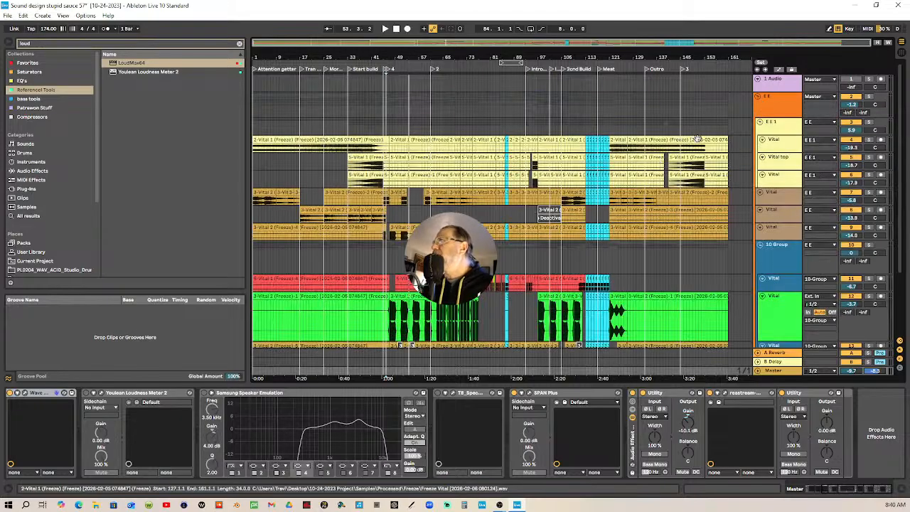
pyautogui.moveTo(501, 63); pyautogui.dragTo(730, 61)
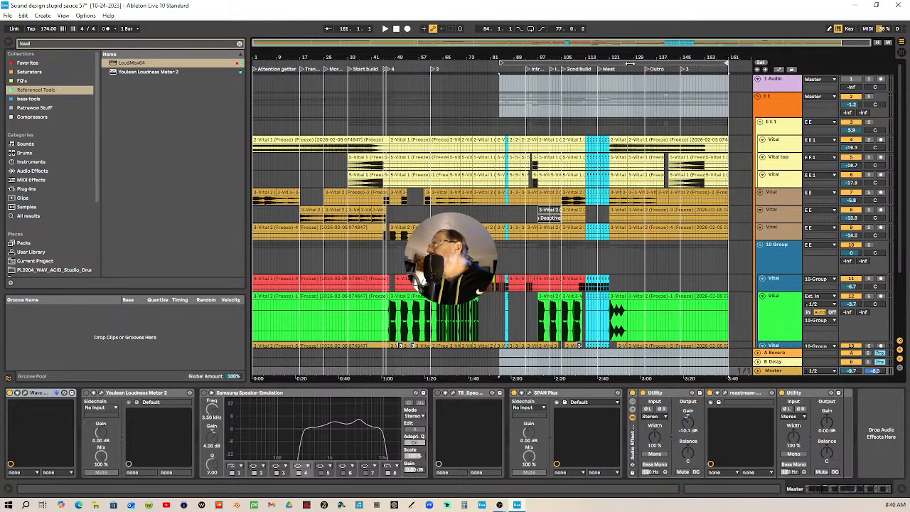
pyautogui.moveTo(504, 62); pyautogui.dragTo(195, 74)
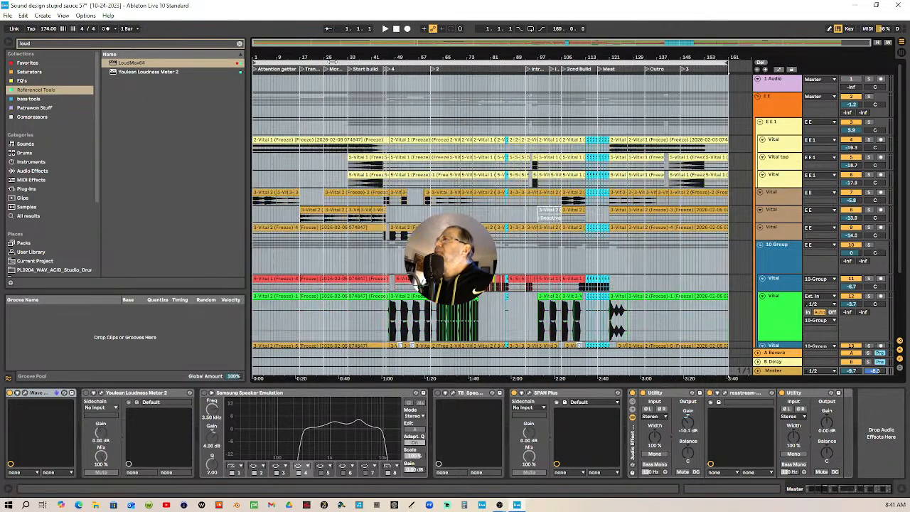
pyautogui.scroll(-3, 808, 226)
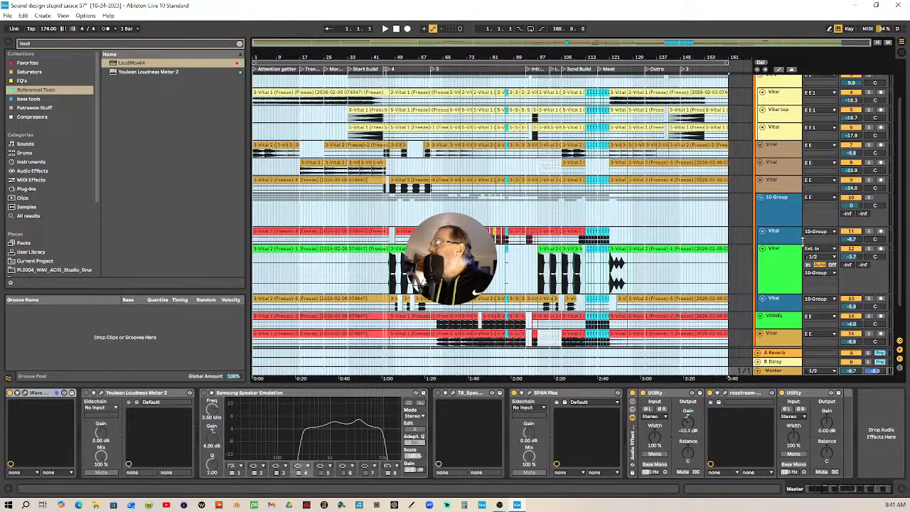
# Switch to the Session View and fold the E E group so its member tracks are hidden
pyautogui.click(902, 54)
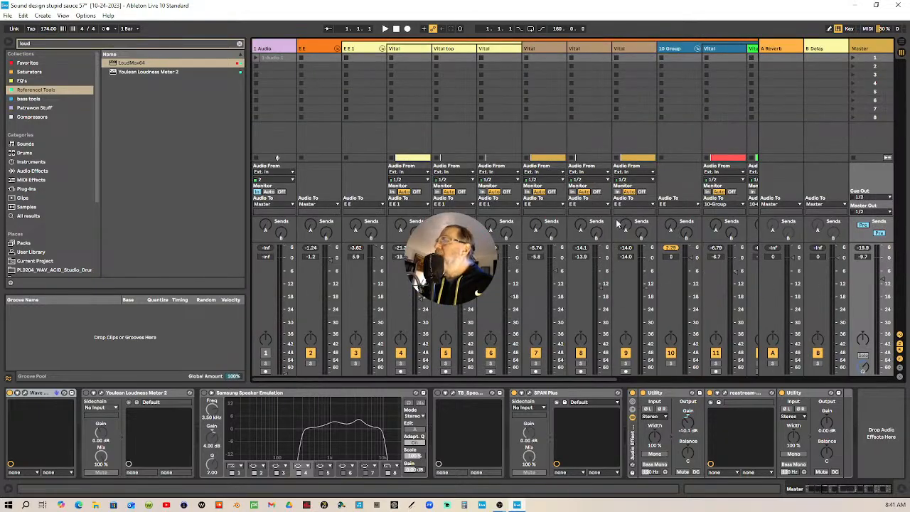
pyautogui.click(338, 48)
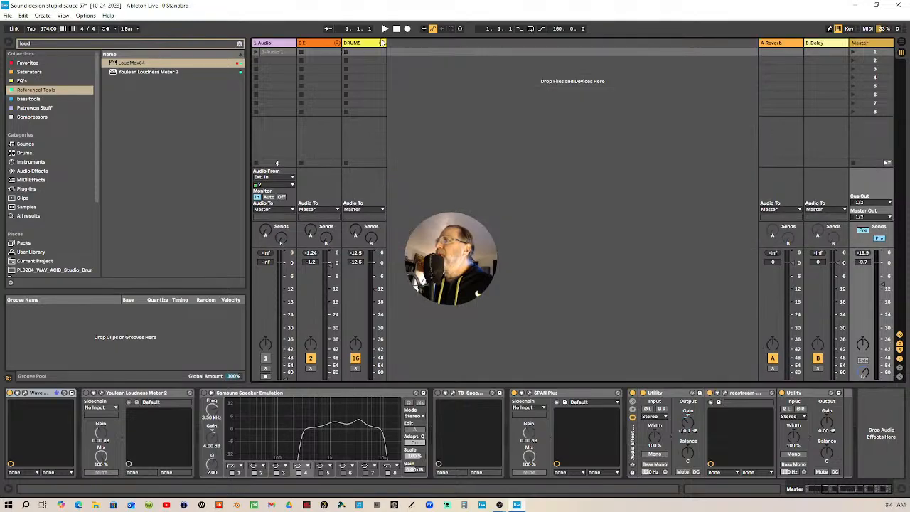